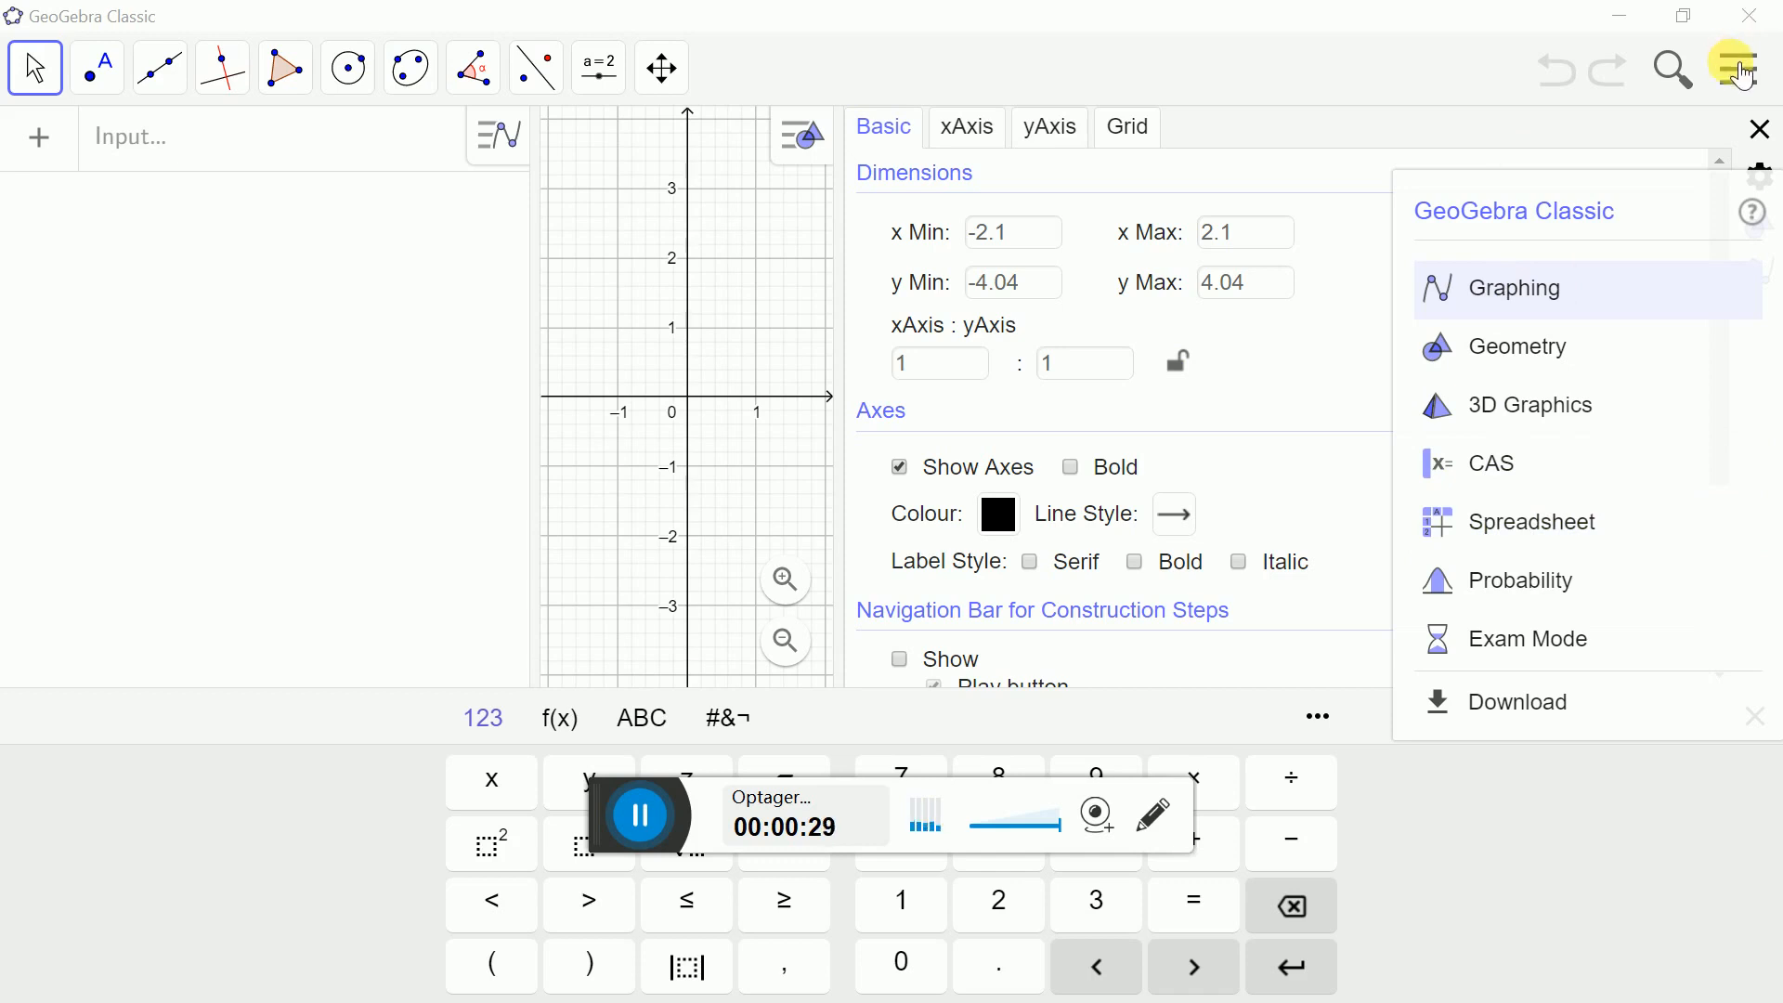
- Show the Spreadsheet view alongside the Algebra and Graphics views
left_click(1744, 74)
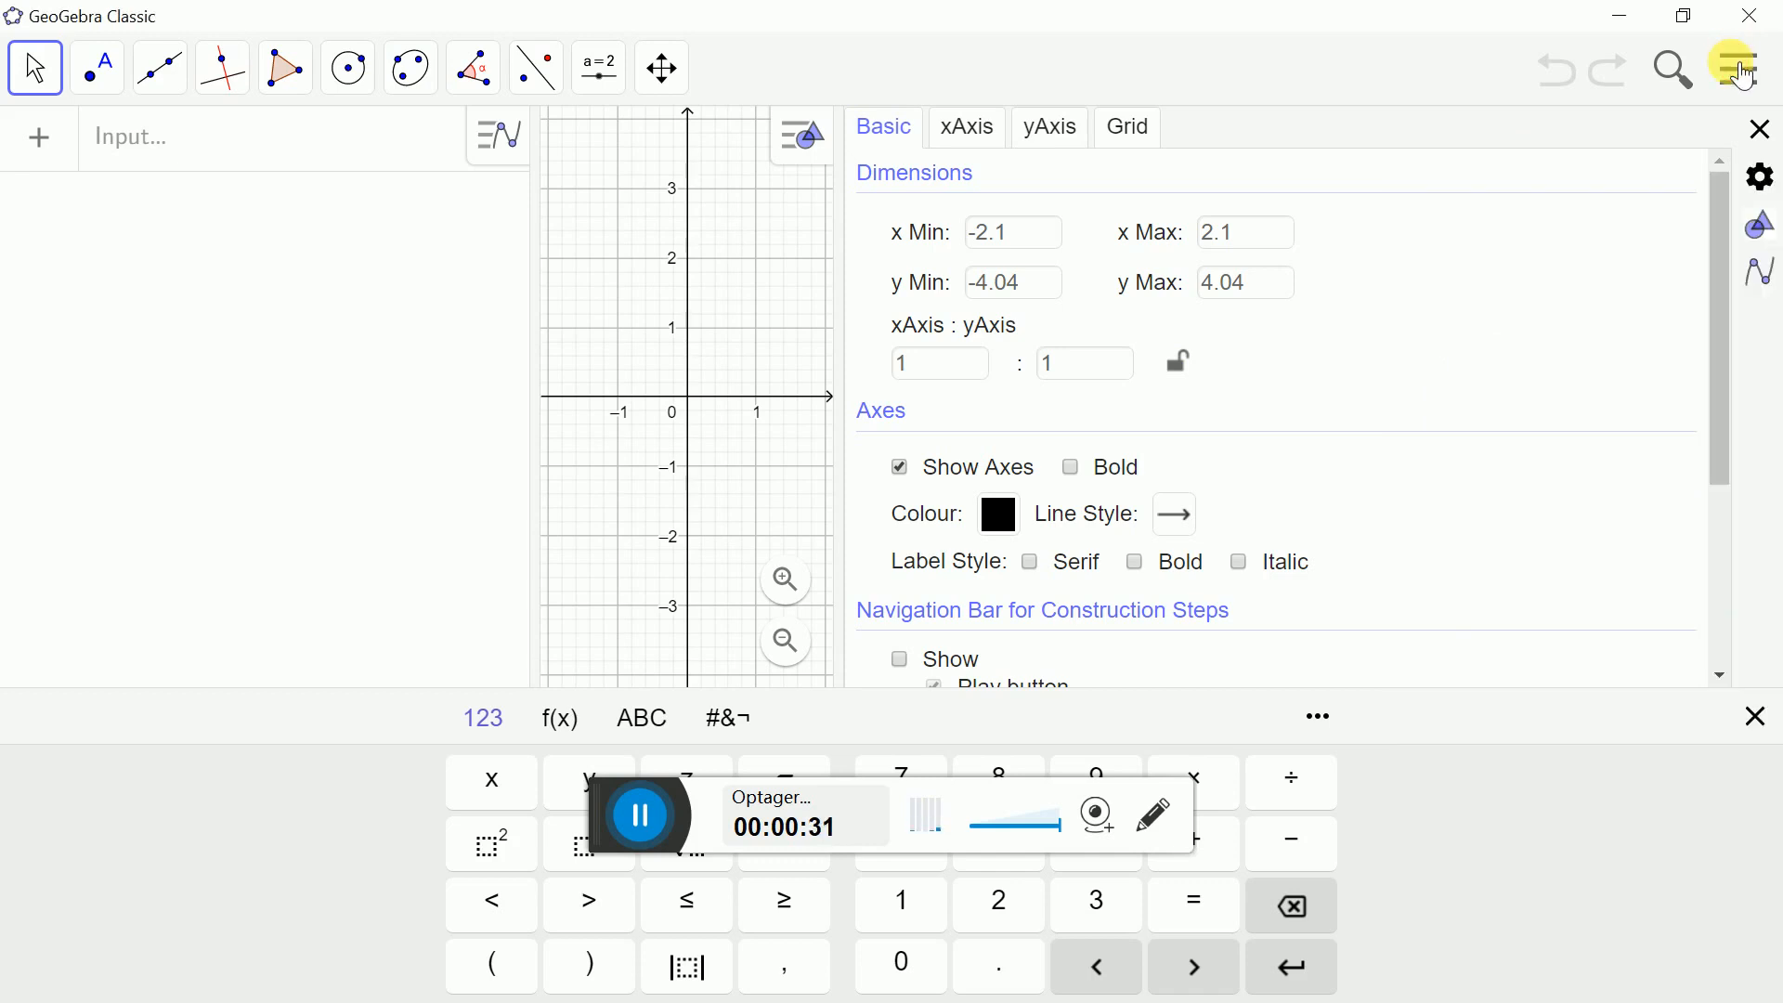
left_click(1744, 75)
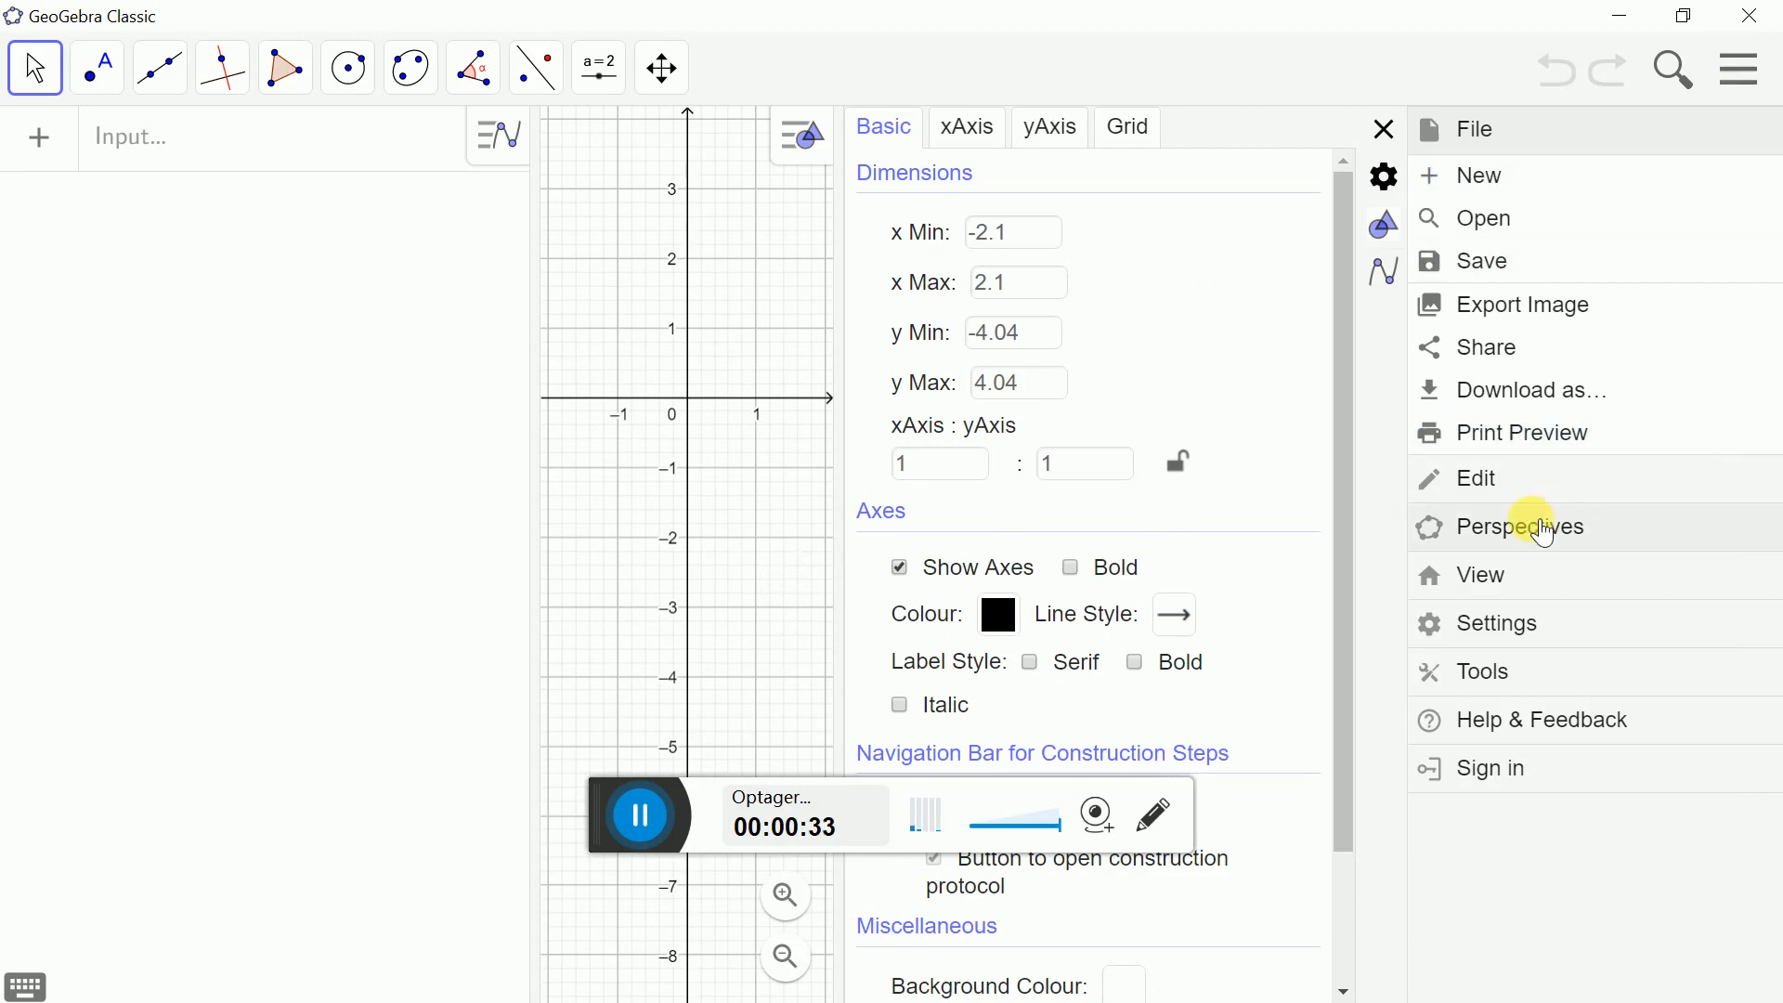
left_click(1501, 592)
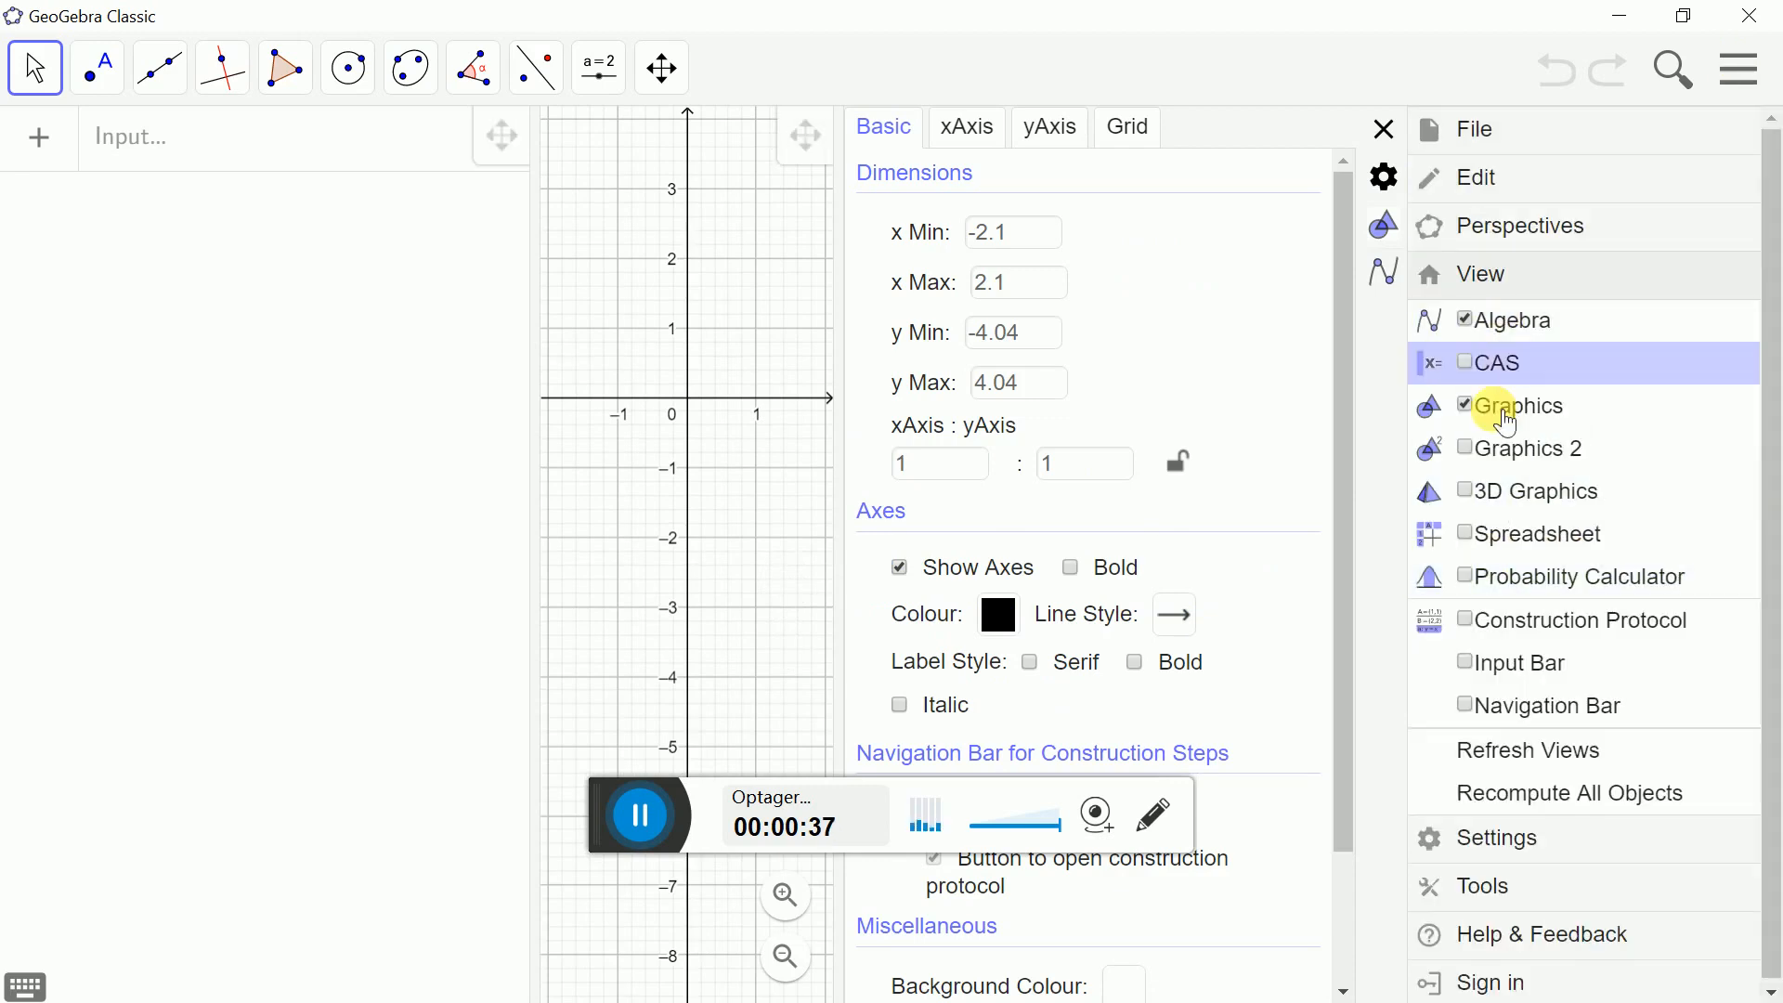
left_click(1474, 535)
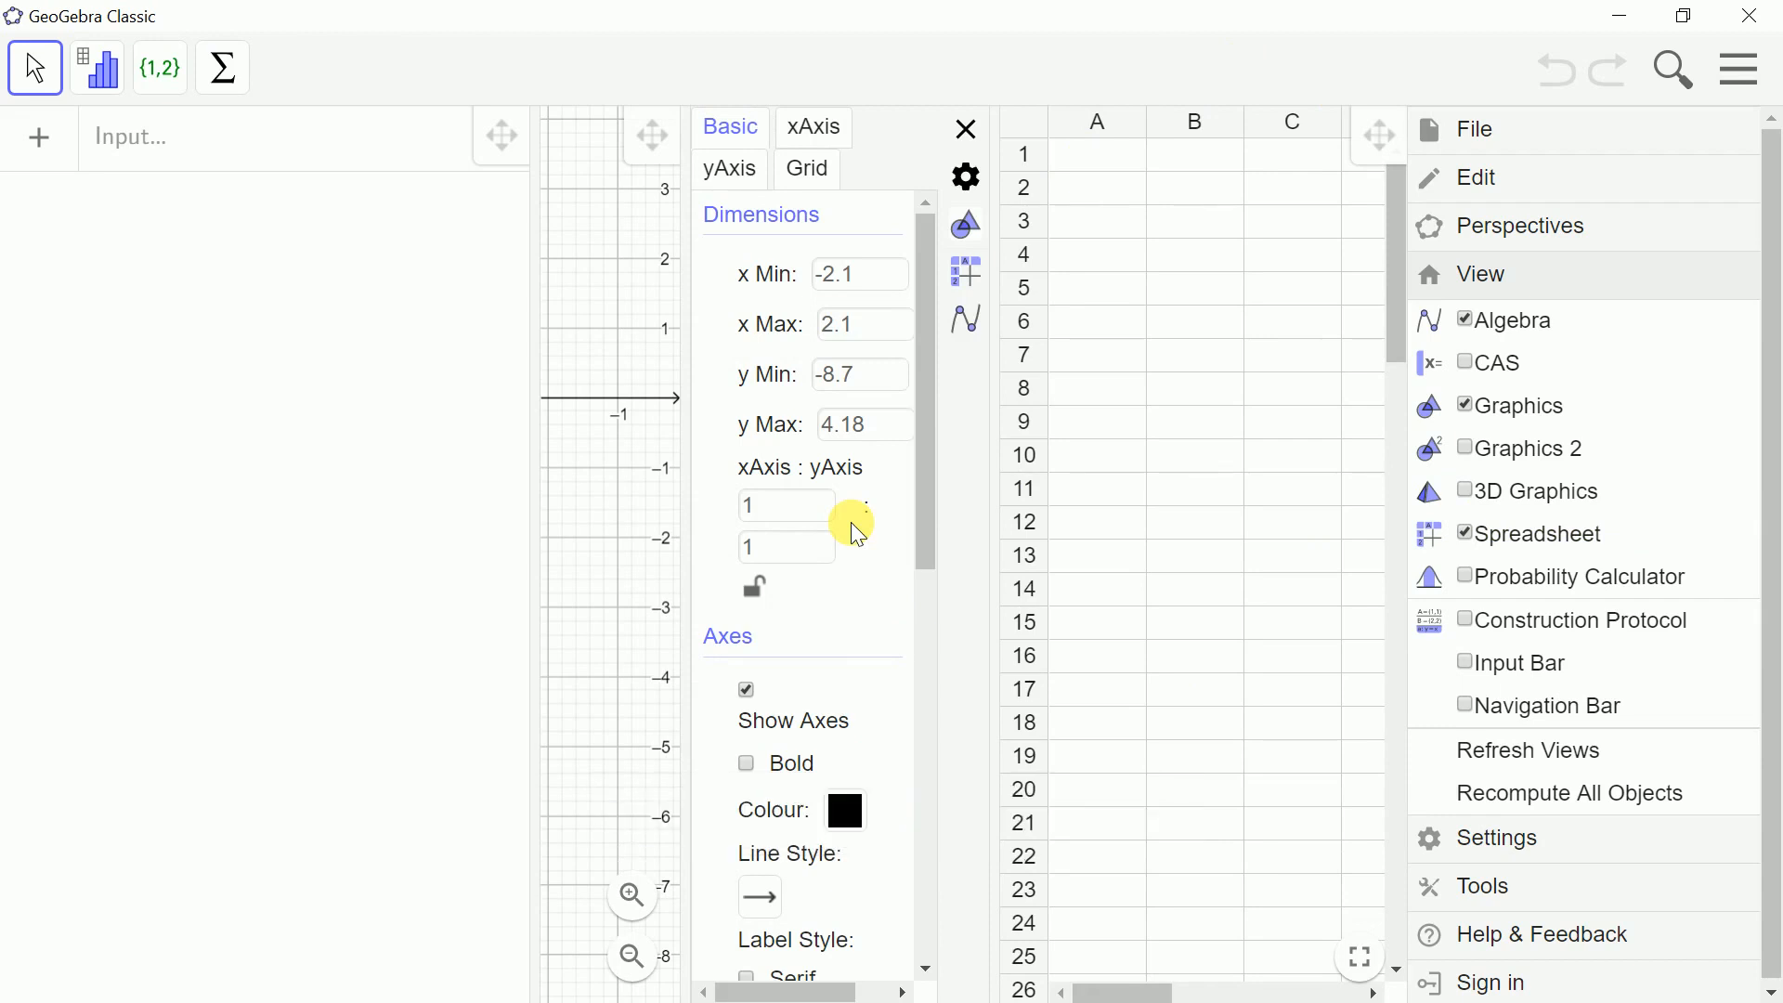
- Enter the values 1, 2, 3, 4 and 5 in spreadsheet cells A1 to A5
left_click(1095, 151)
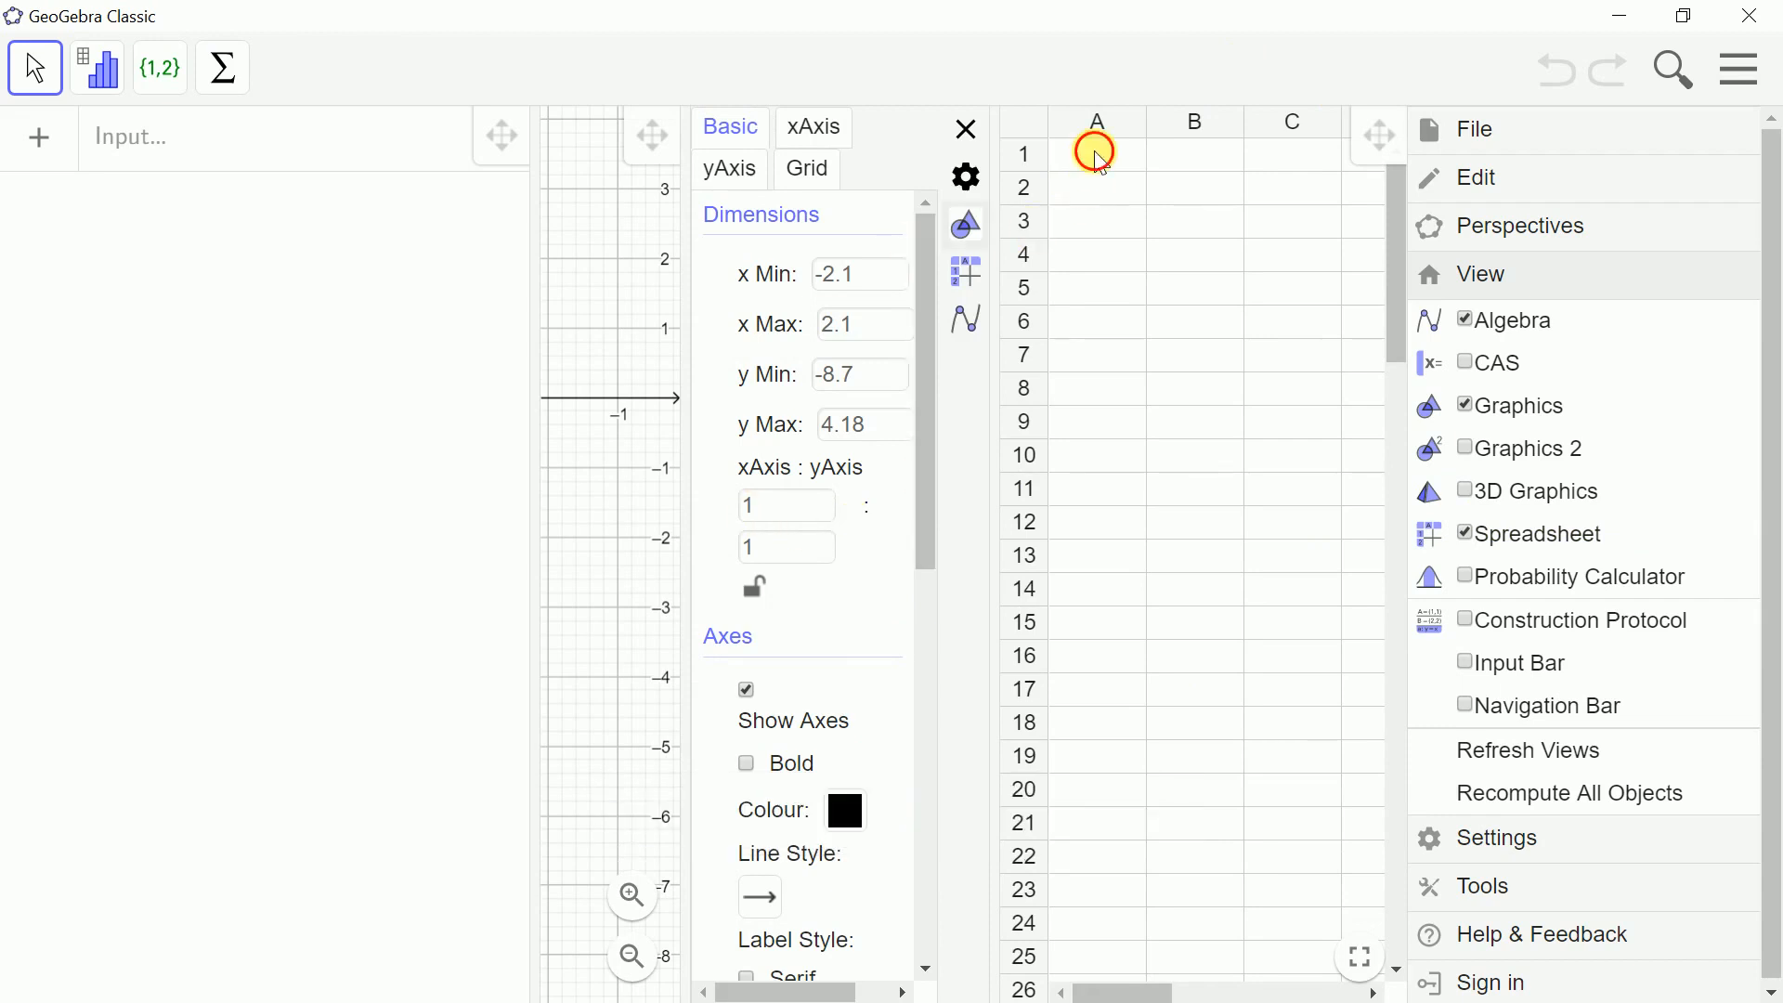
left_click(1100, 158)
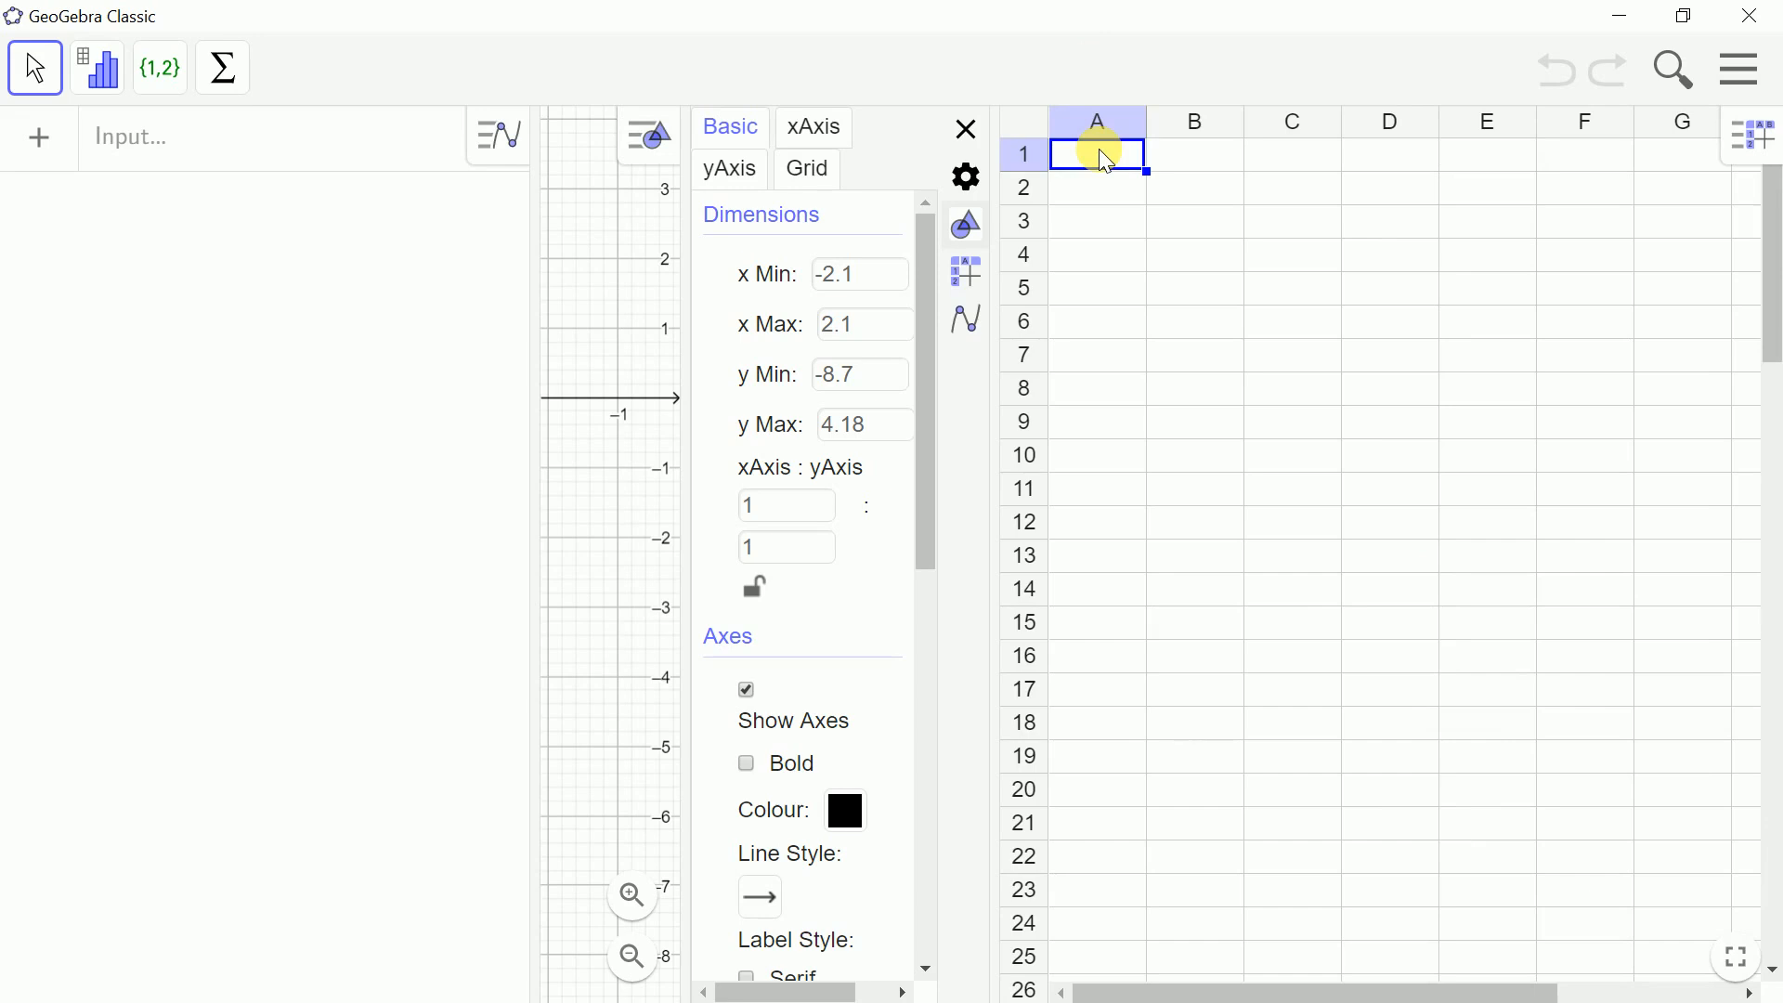
type("1")
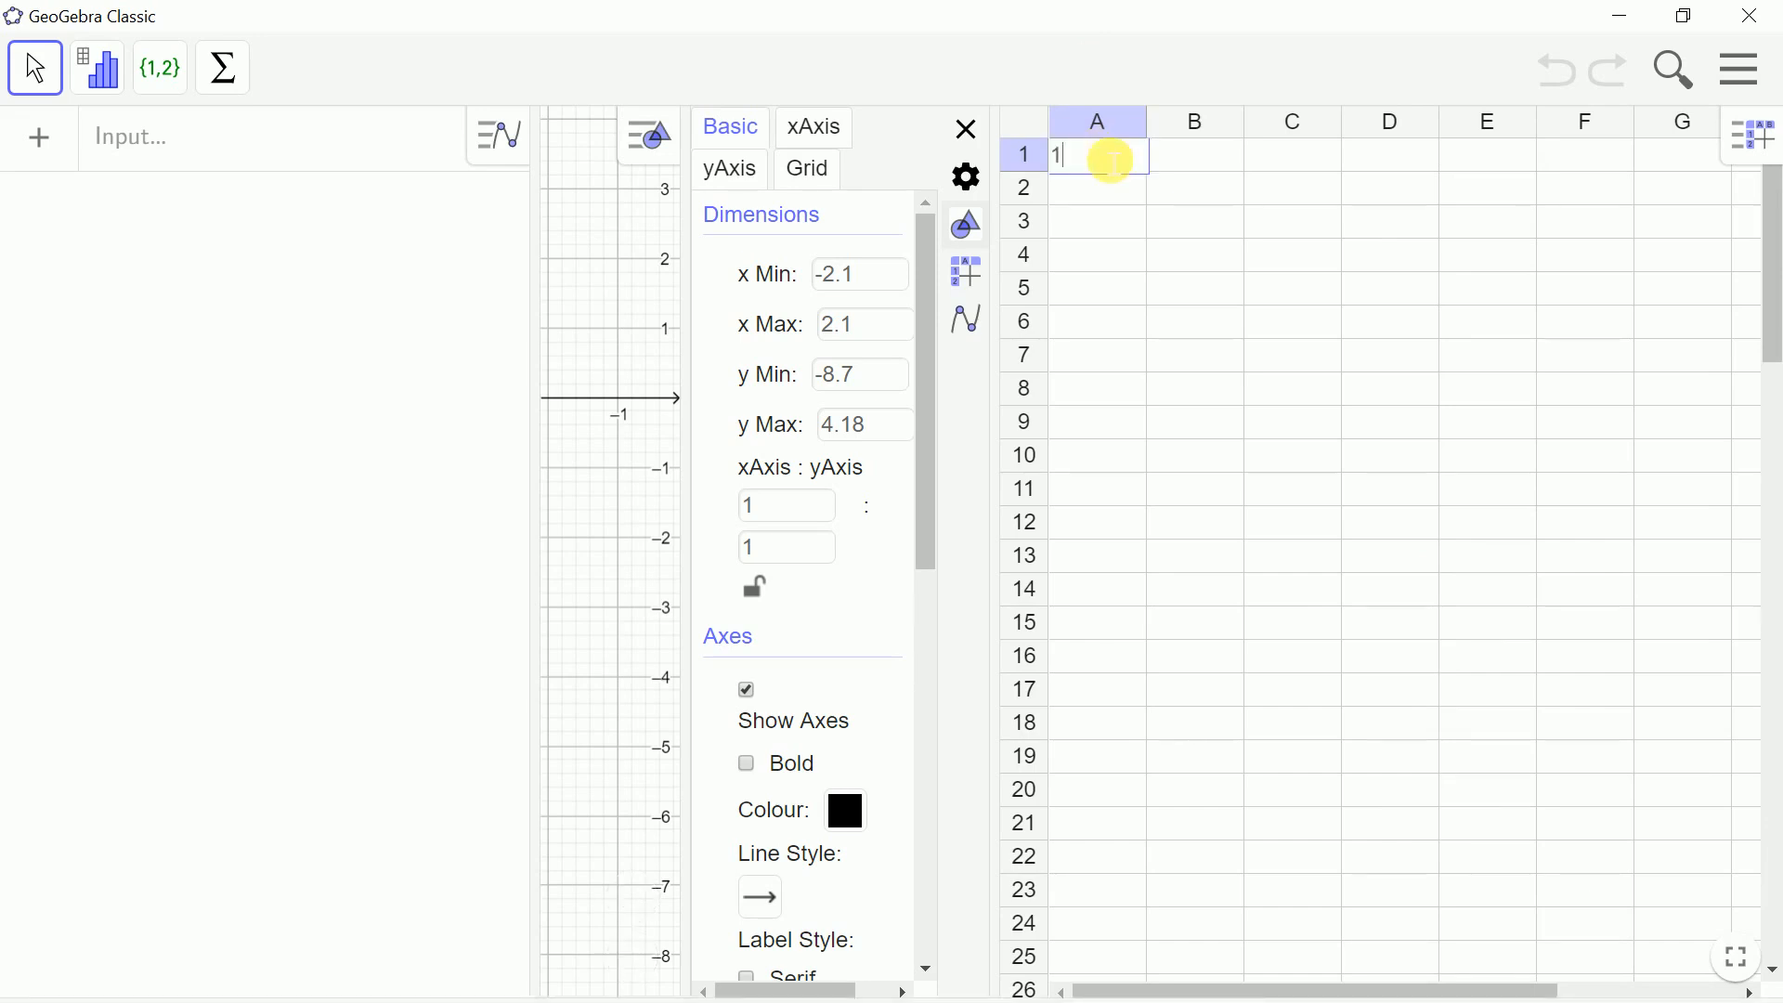
key("Return")
type("2")
key("Return")
type("3")
key("Return")
type("4")
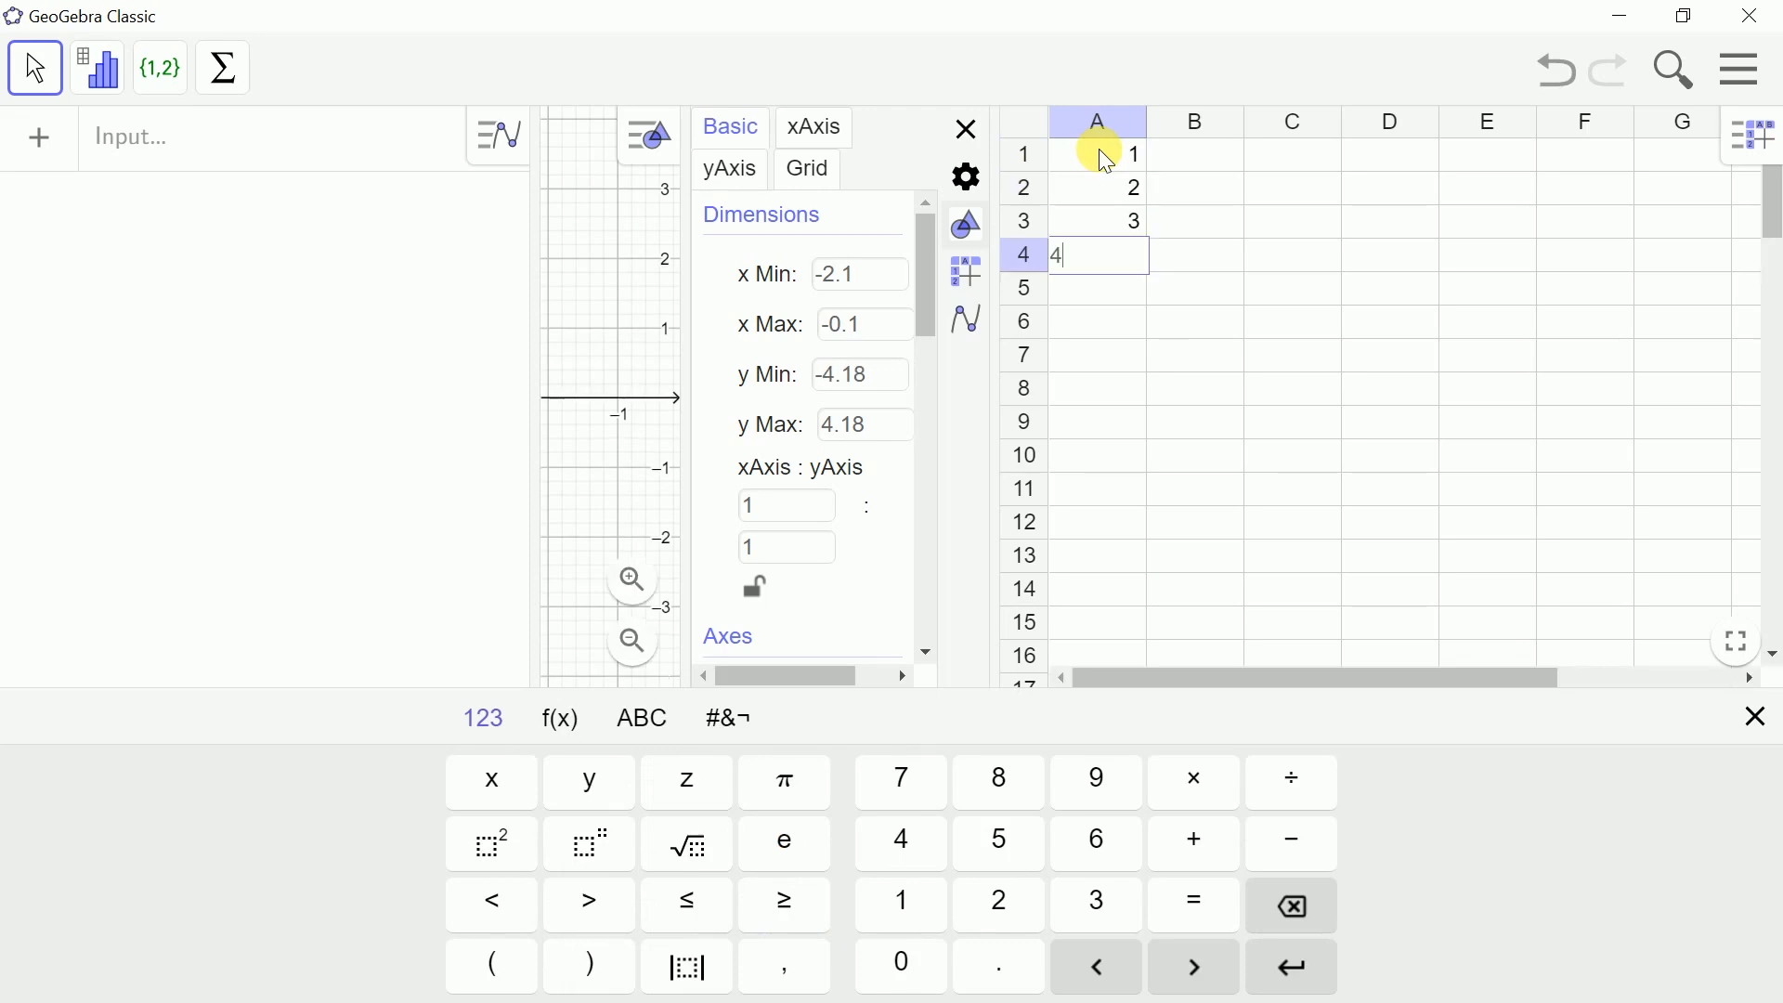
key("Return")
type("5")
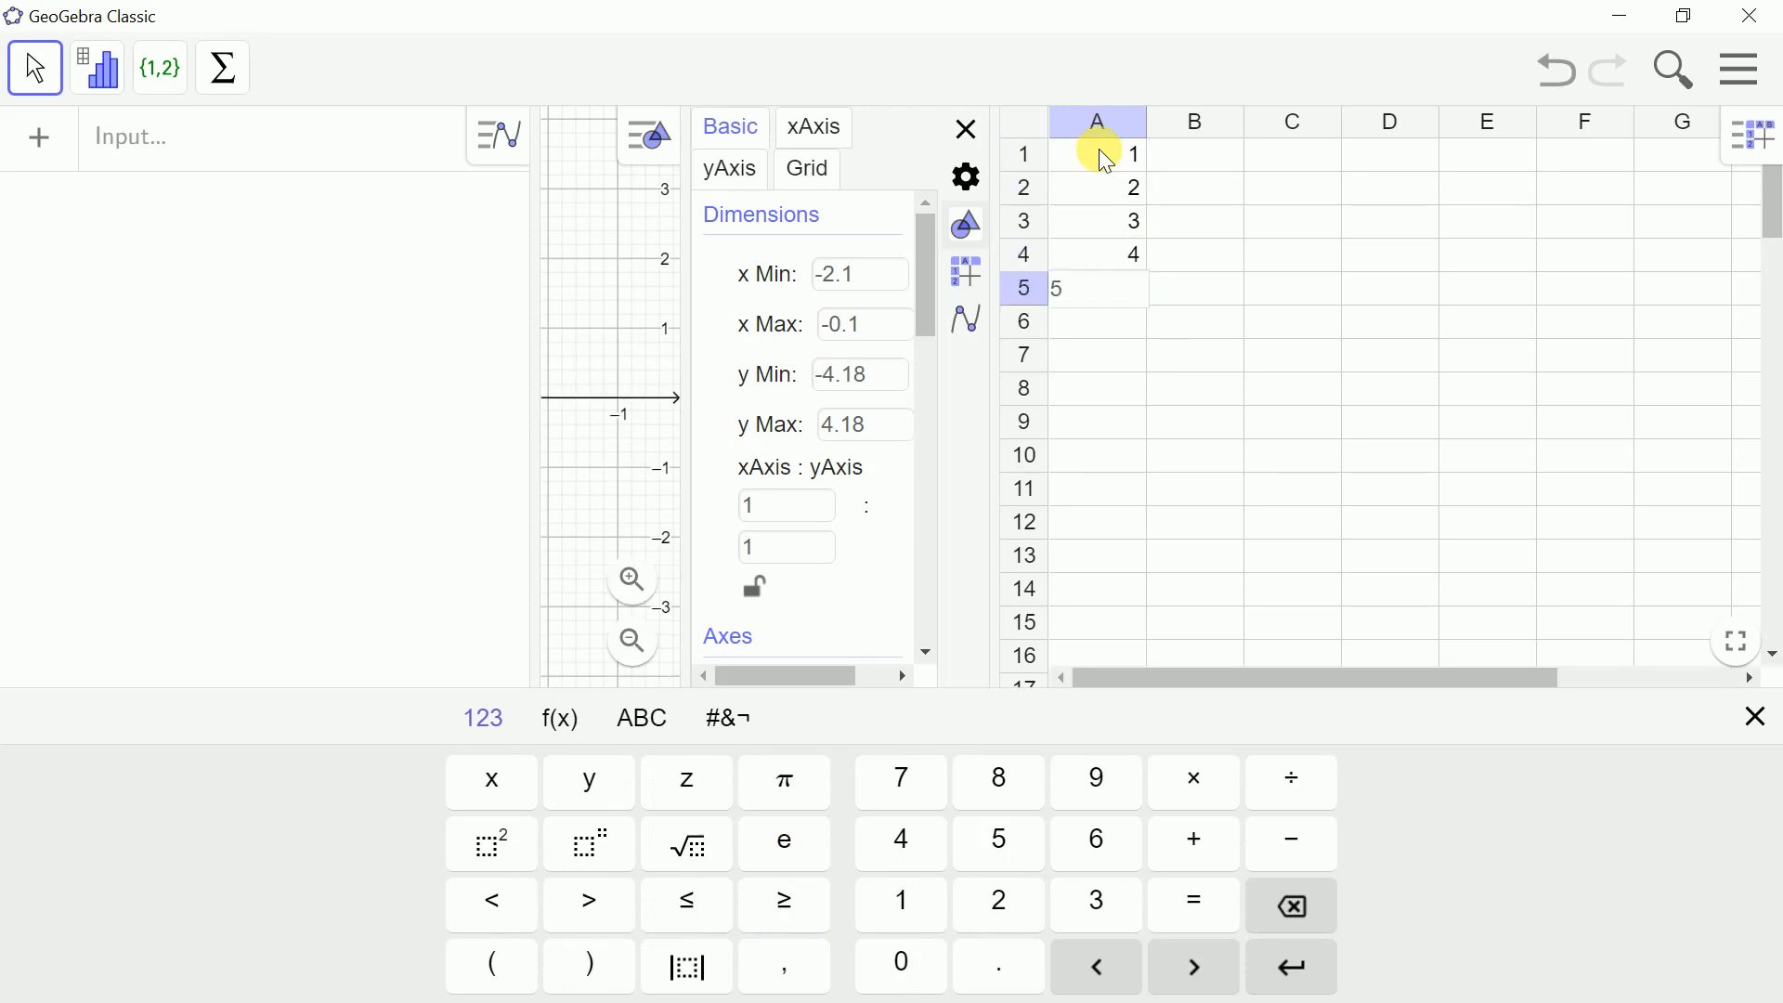
key("Tab")
- Enter the values 2.3, 4.2, 5.9, 6.3 and 8 in spreadsheet cells B1 to B5
key("Up")
key("Up")
key("Up")
key("Up")
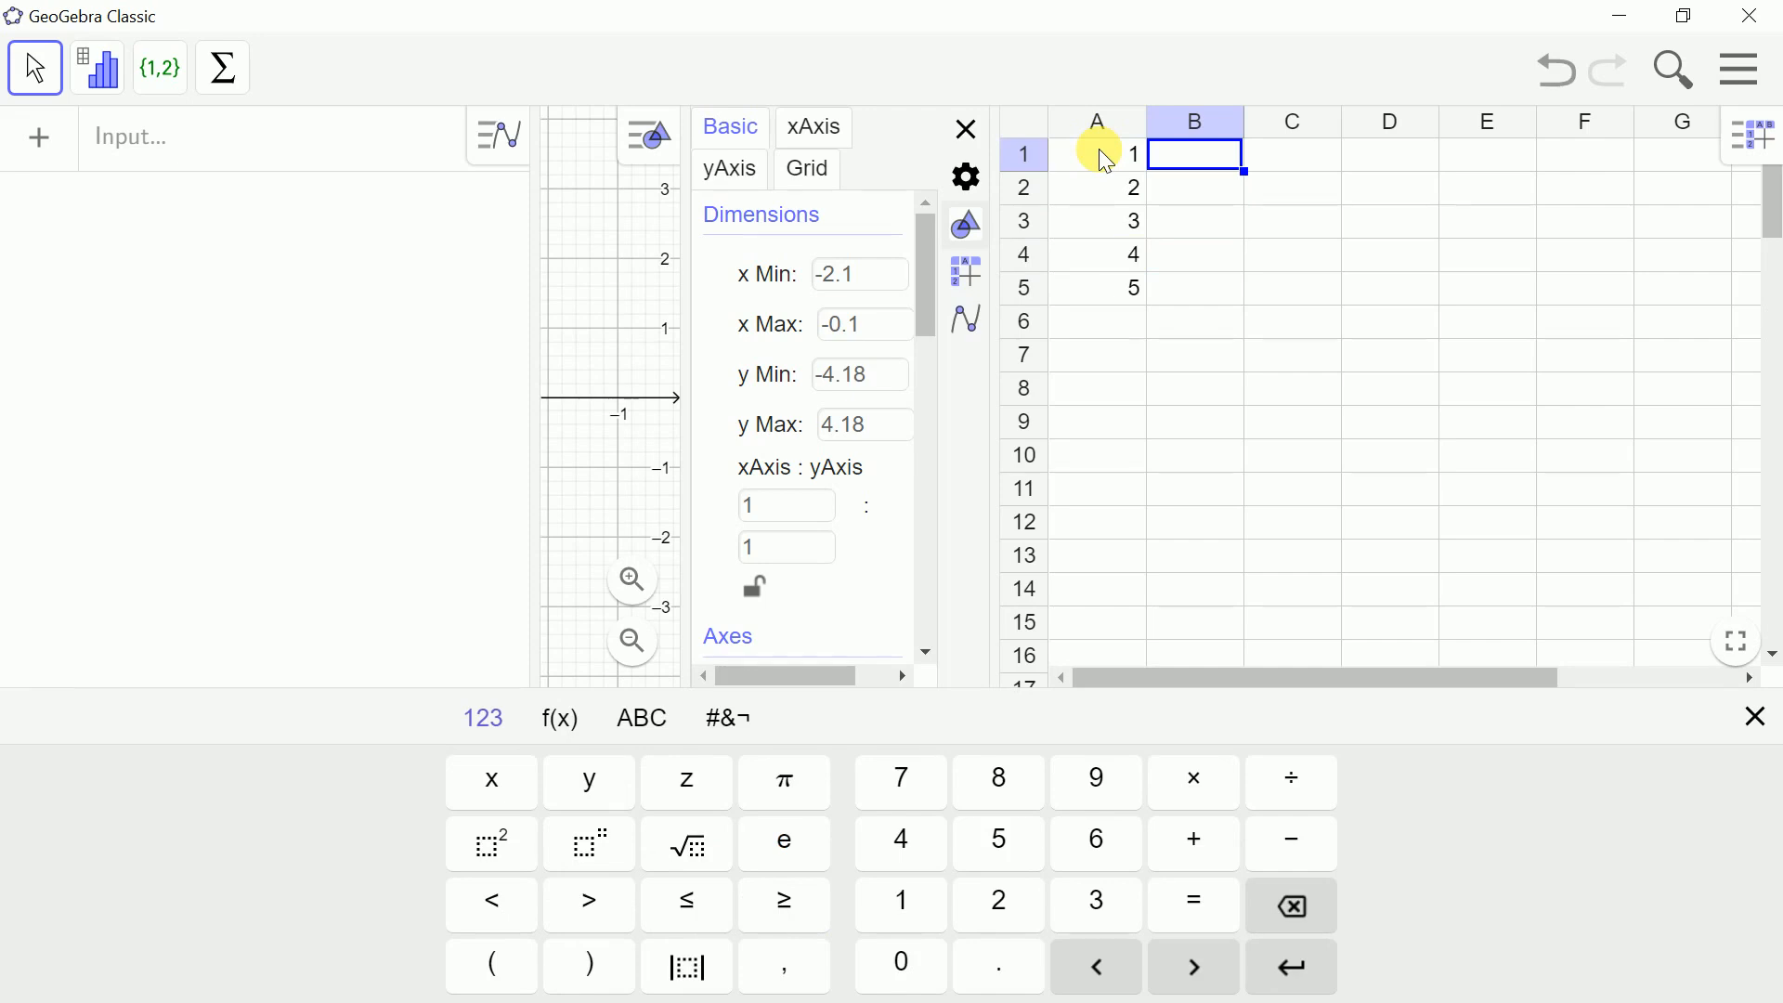
type("2.3")
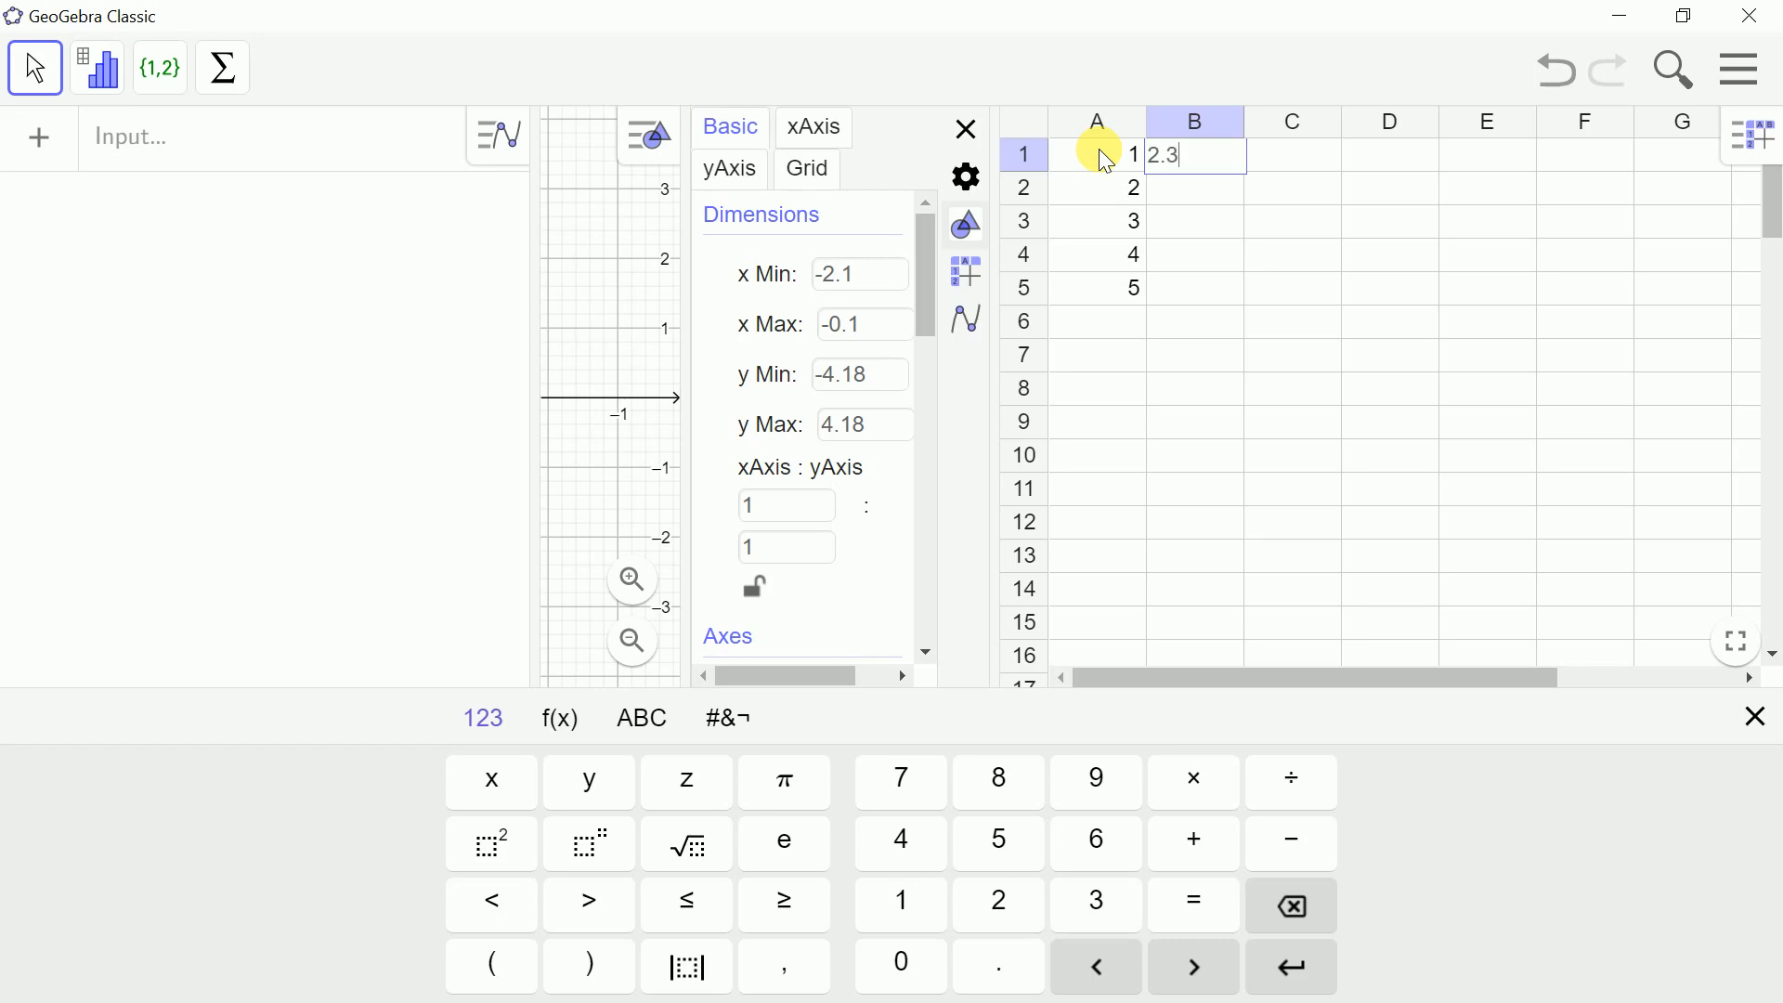
key("Return")
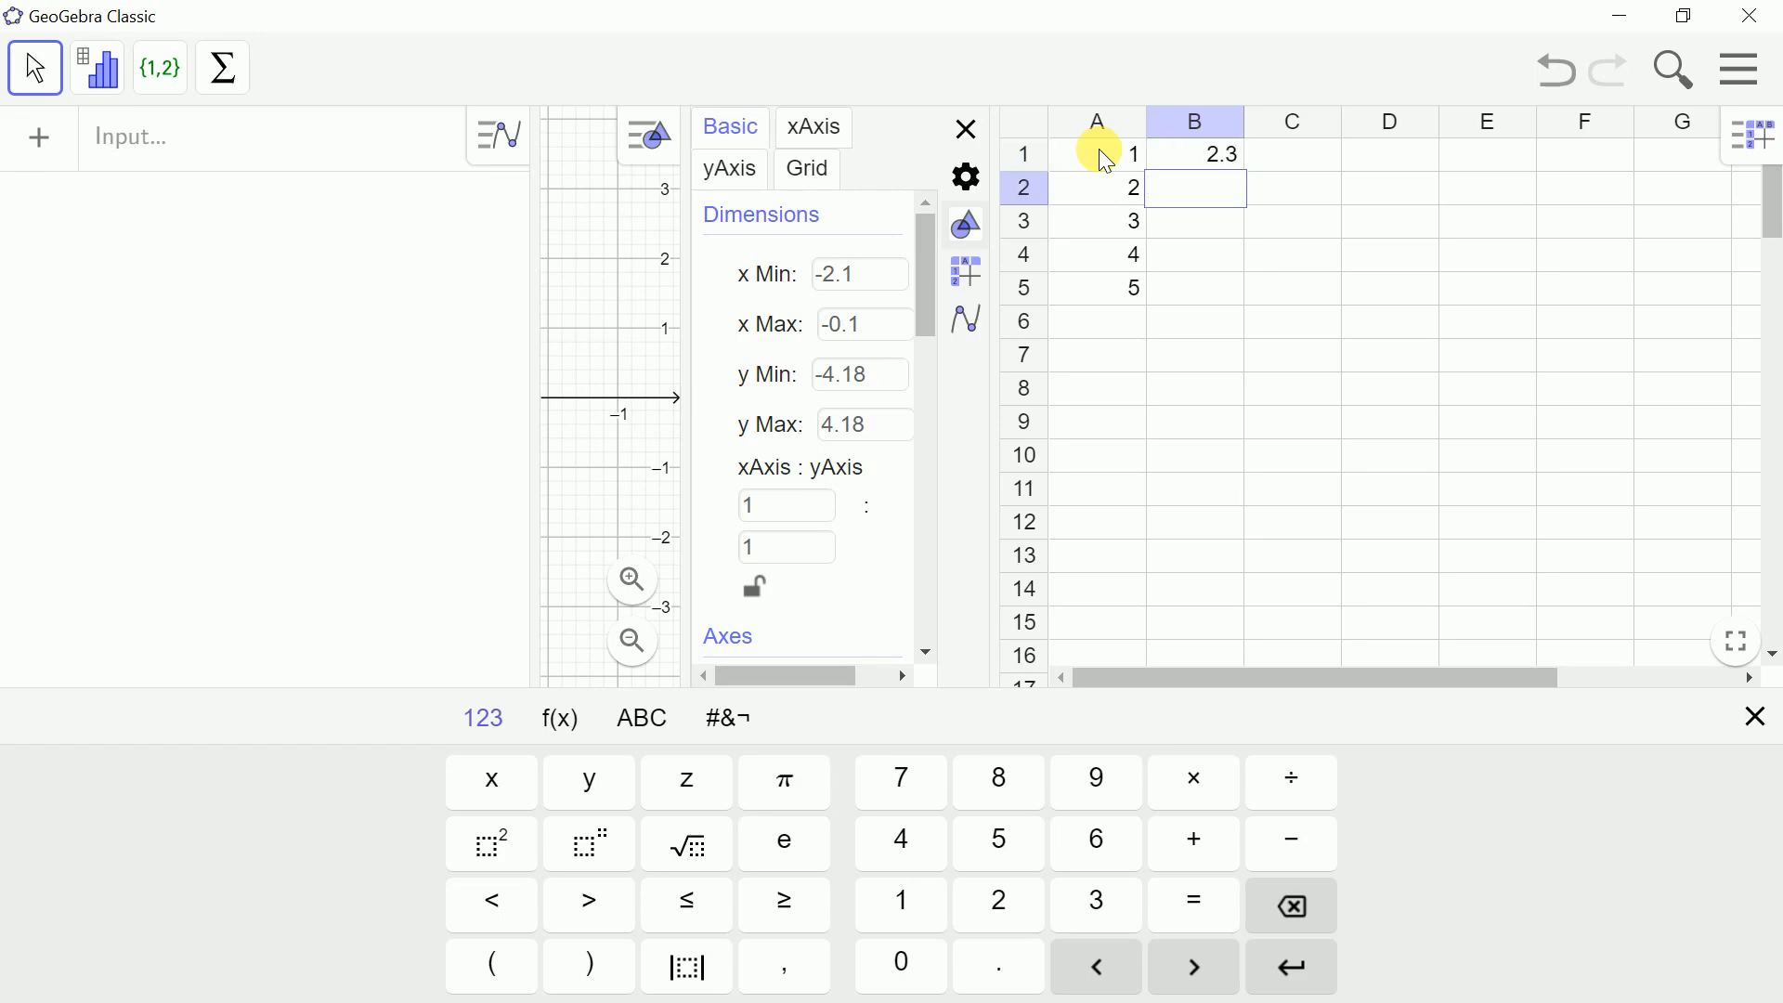
type("4.2")
key("Return")
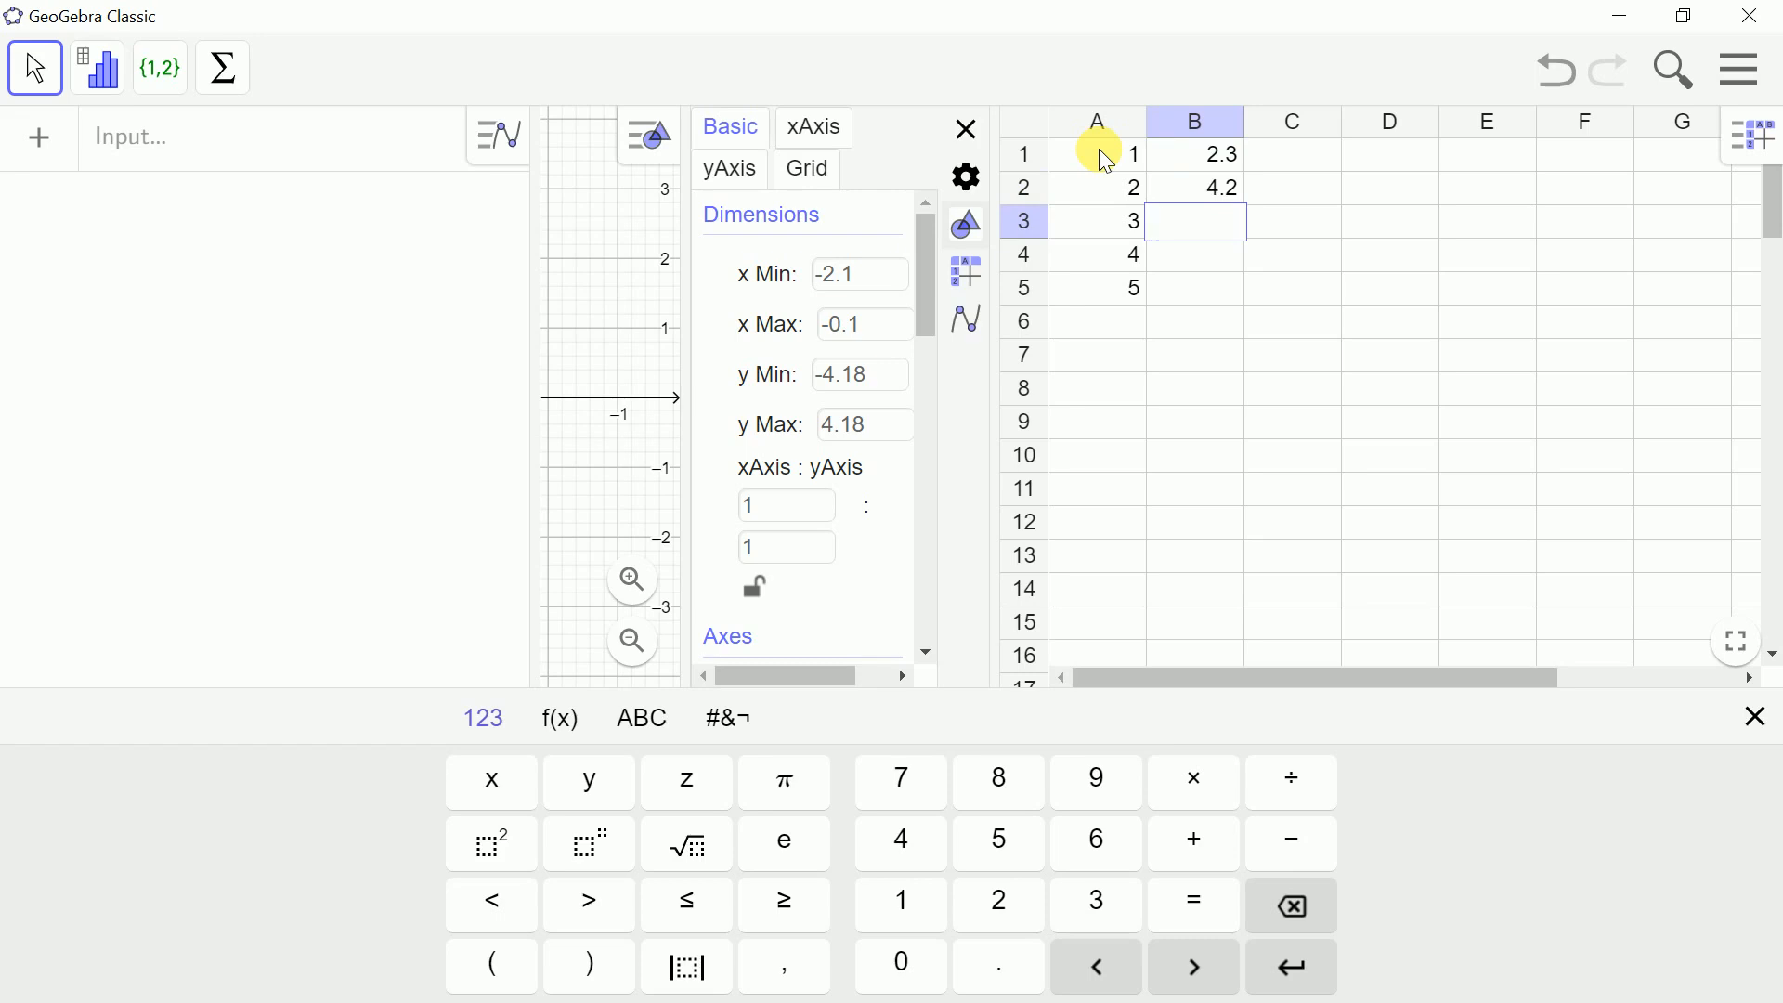
type("5.9")
key("Return")
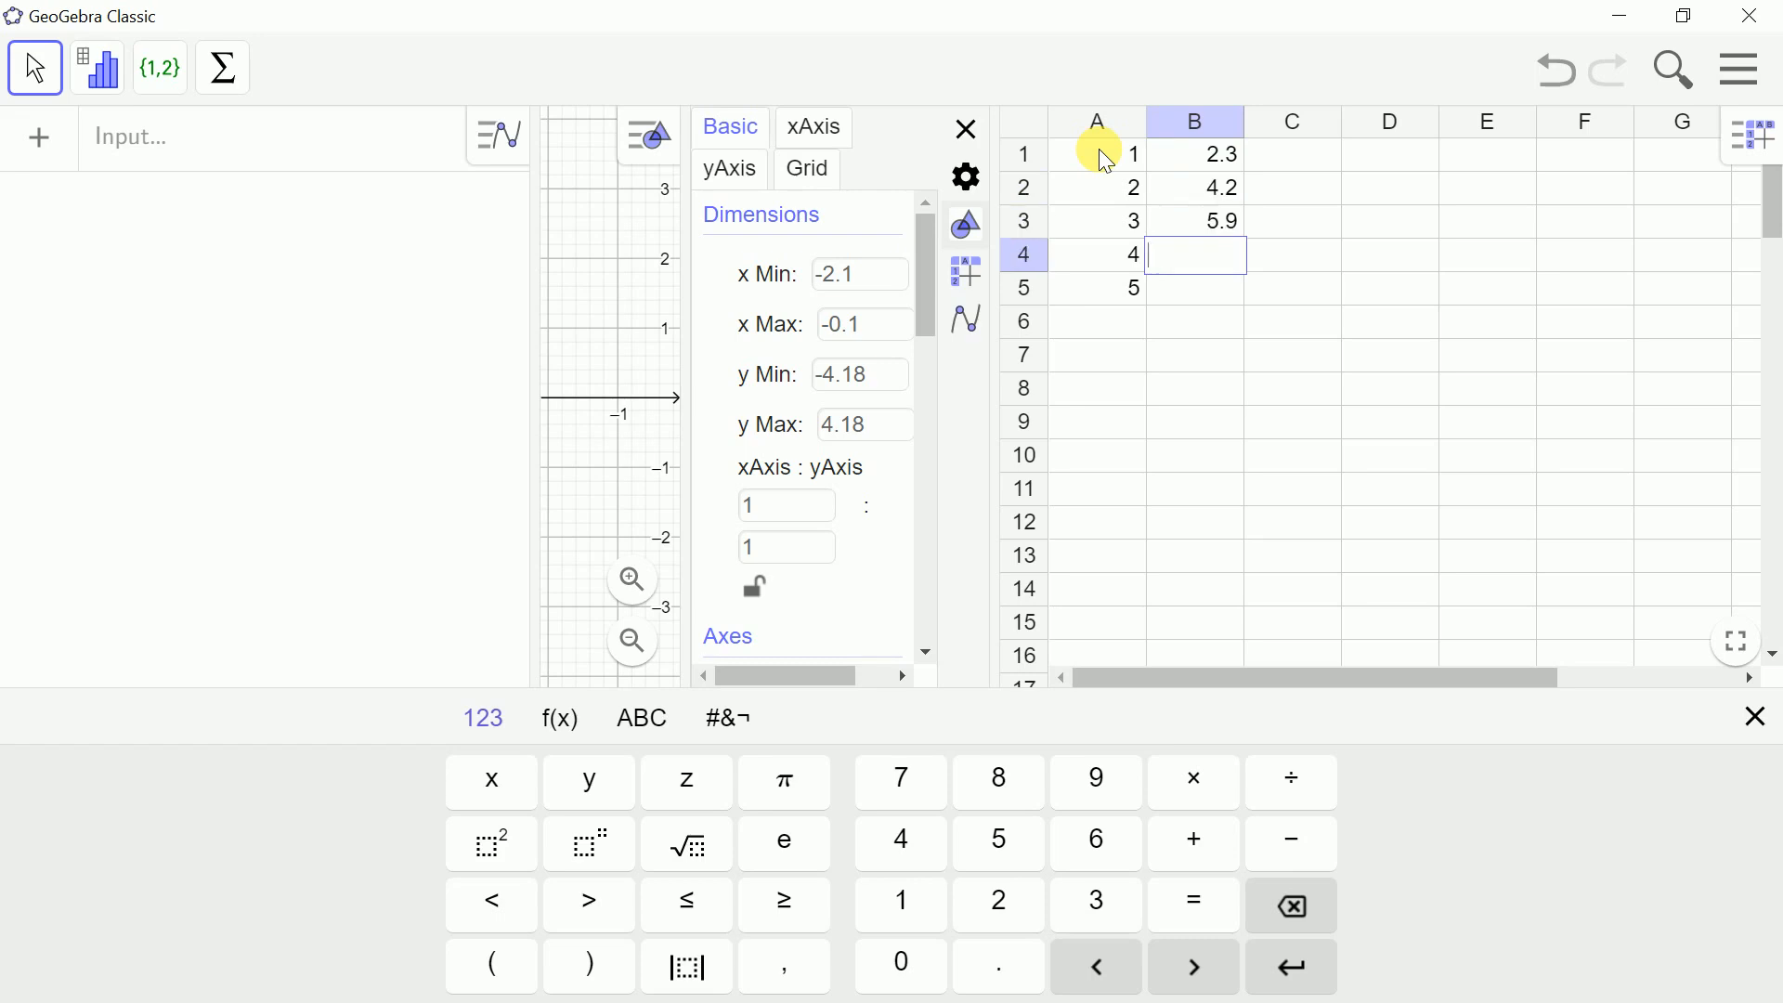
type("6.3")
key("Return")
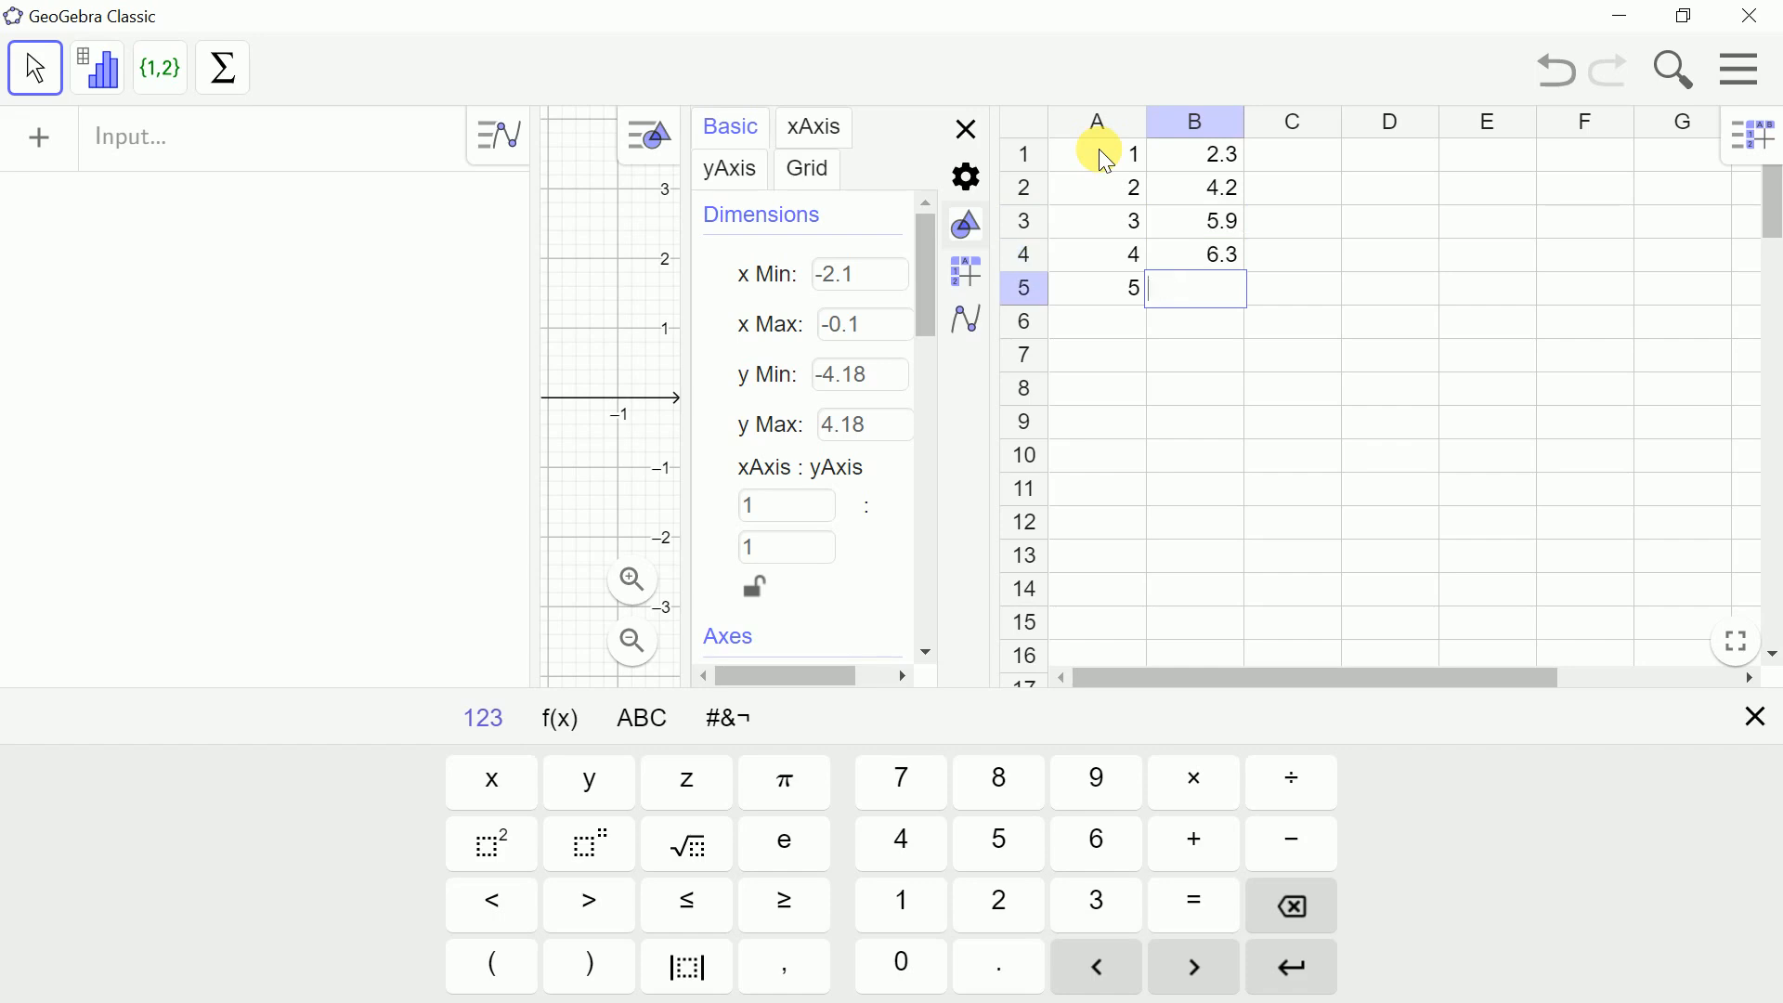
type("8")
key("Return")
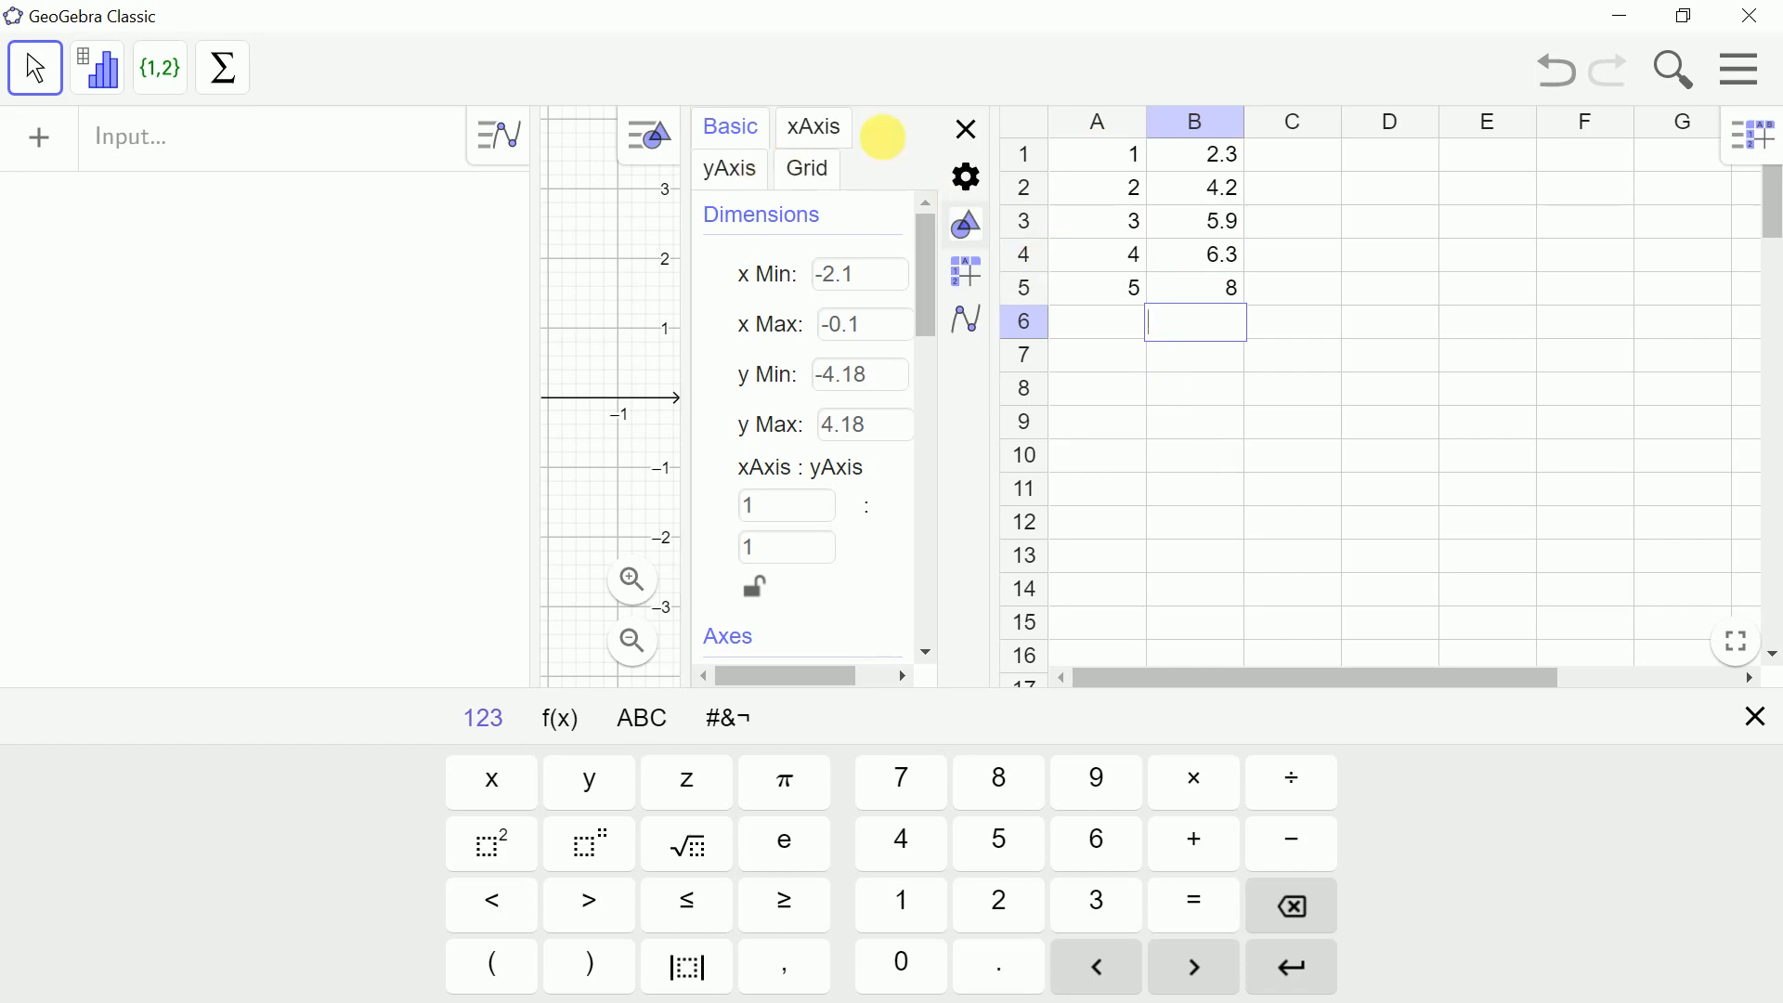
- Close the graphics settings and create a dependent list of points from cells A1:B5 with the X → Y option
left_click(966, 130)
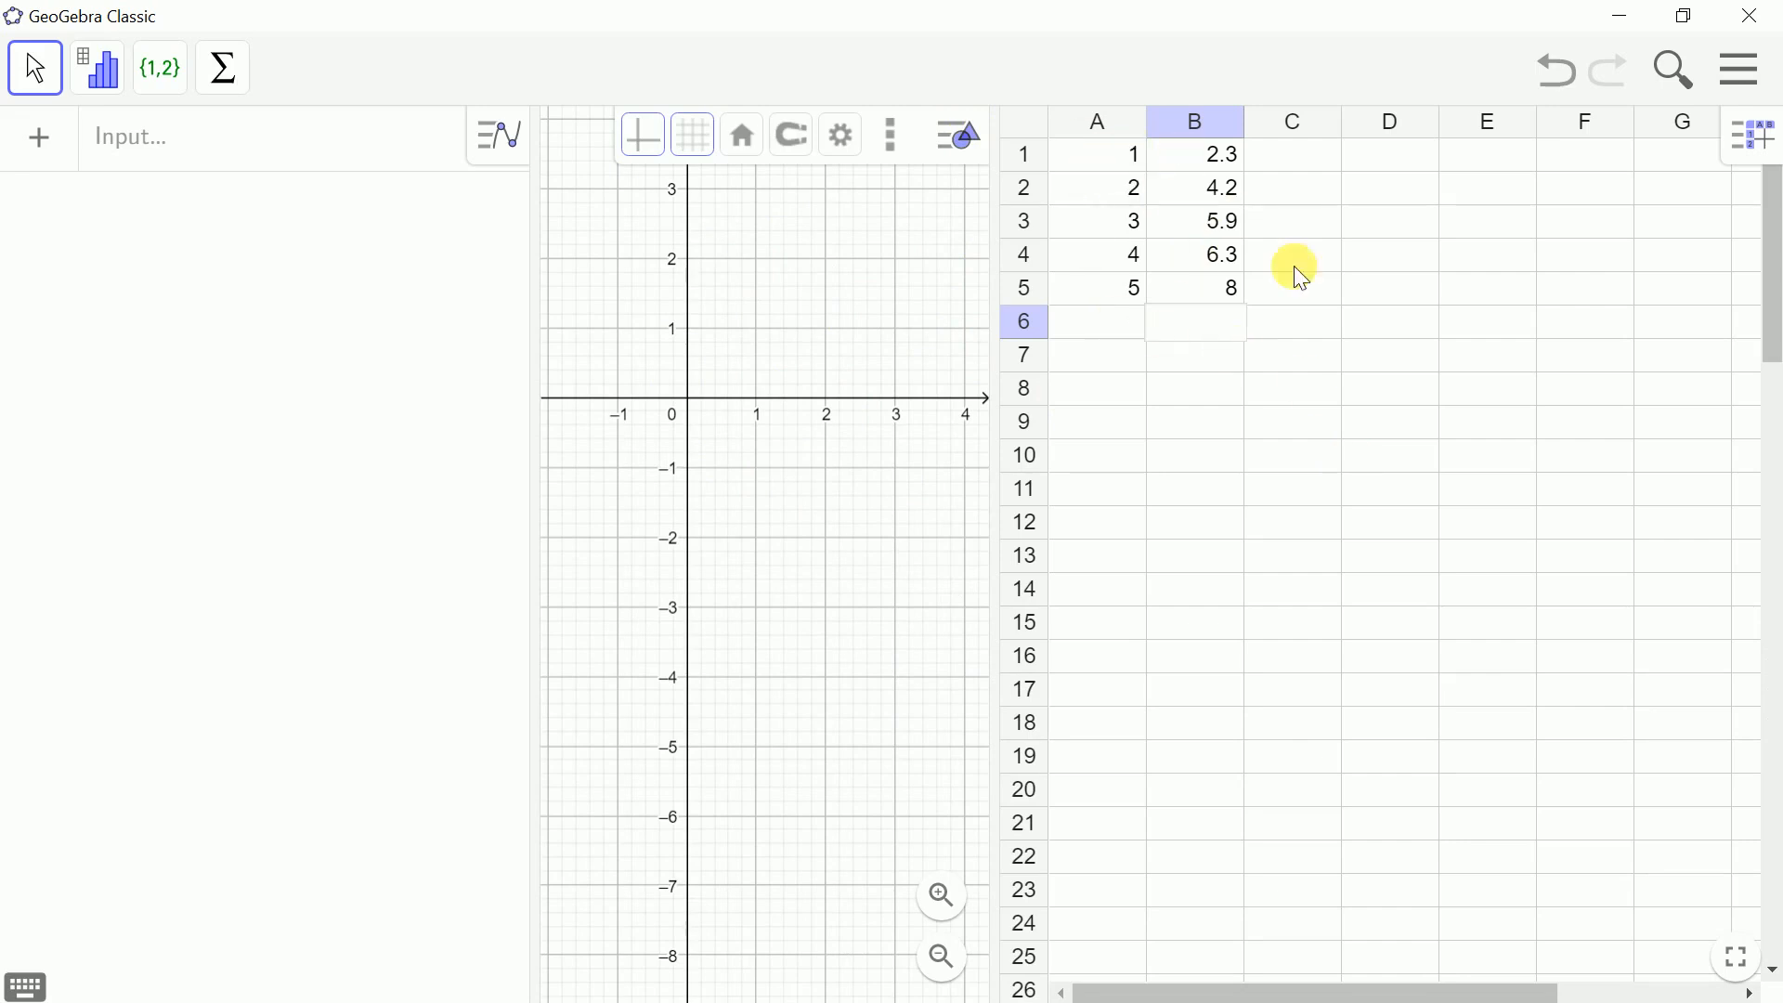
left_click(1114, 170)
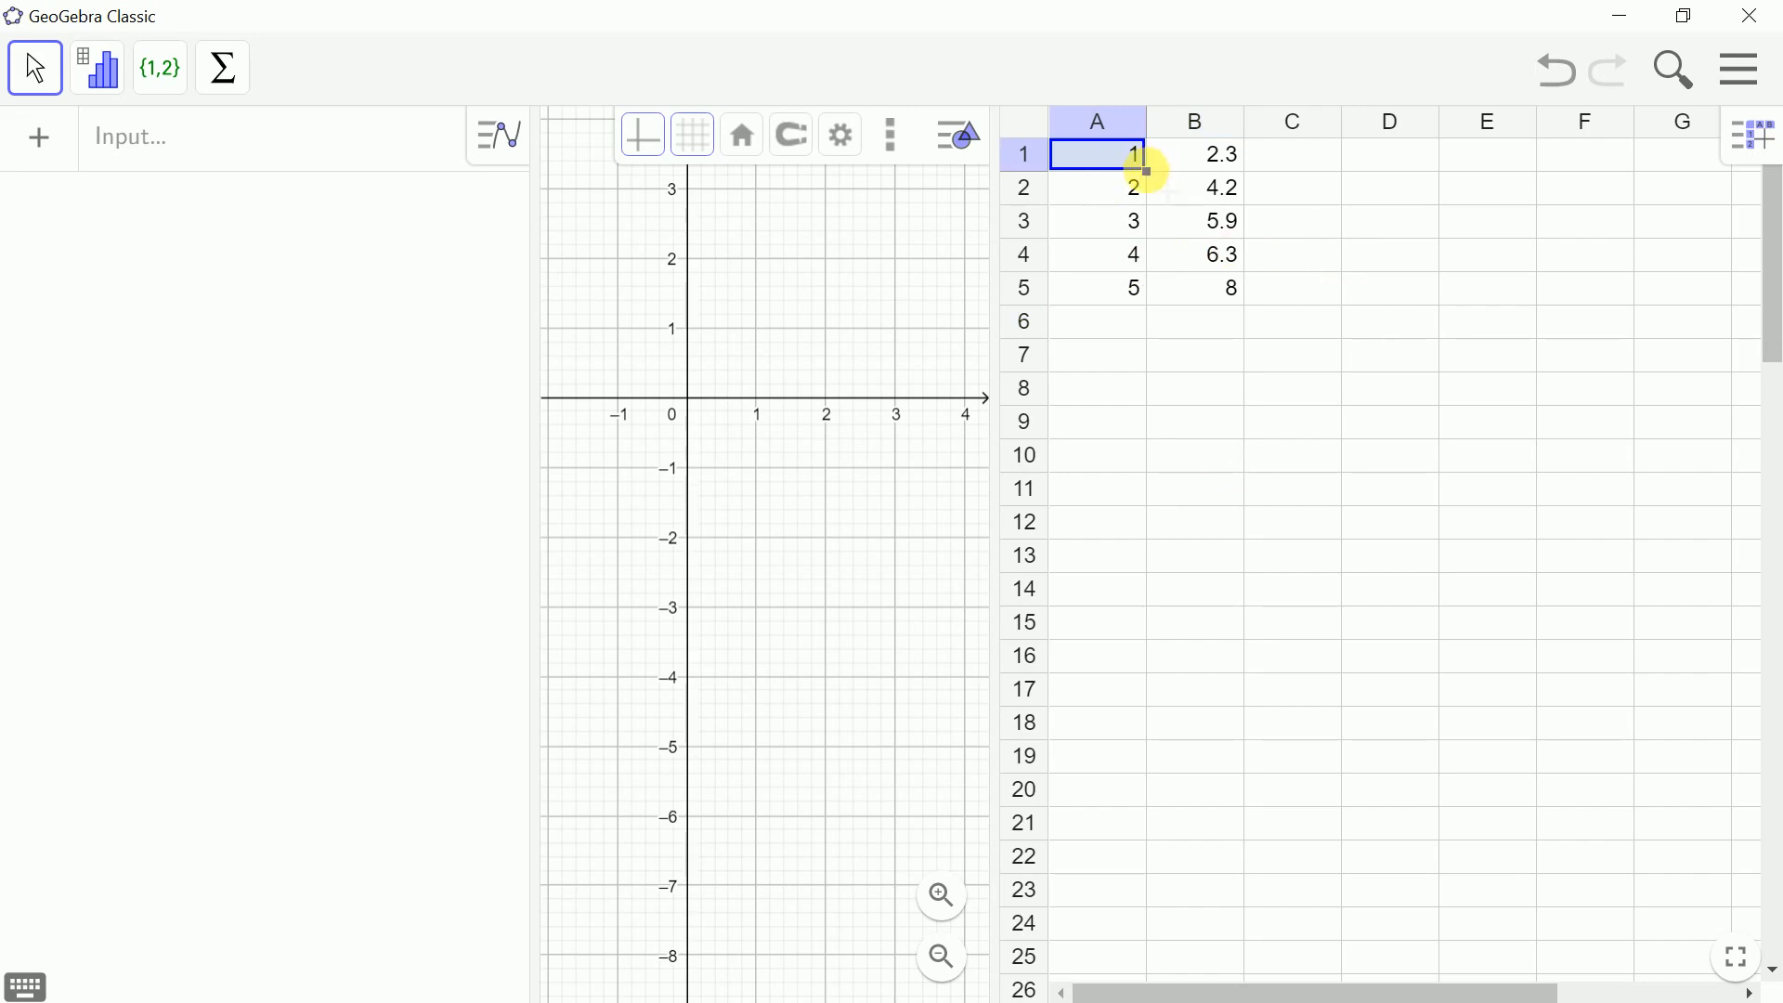
left_click(1416, 431)
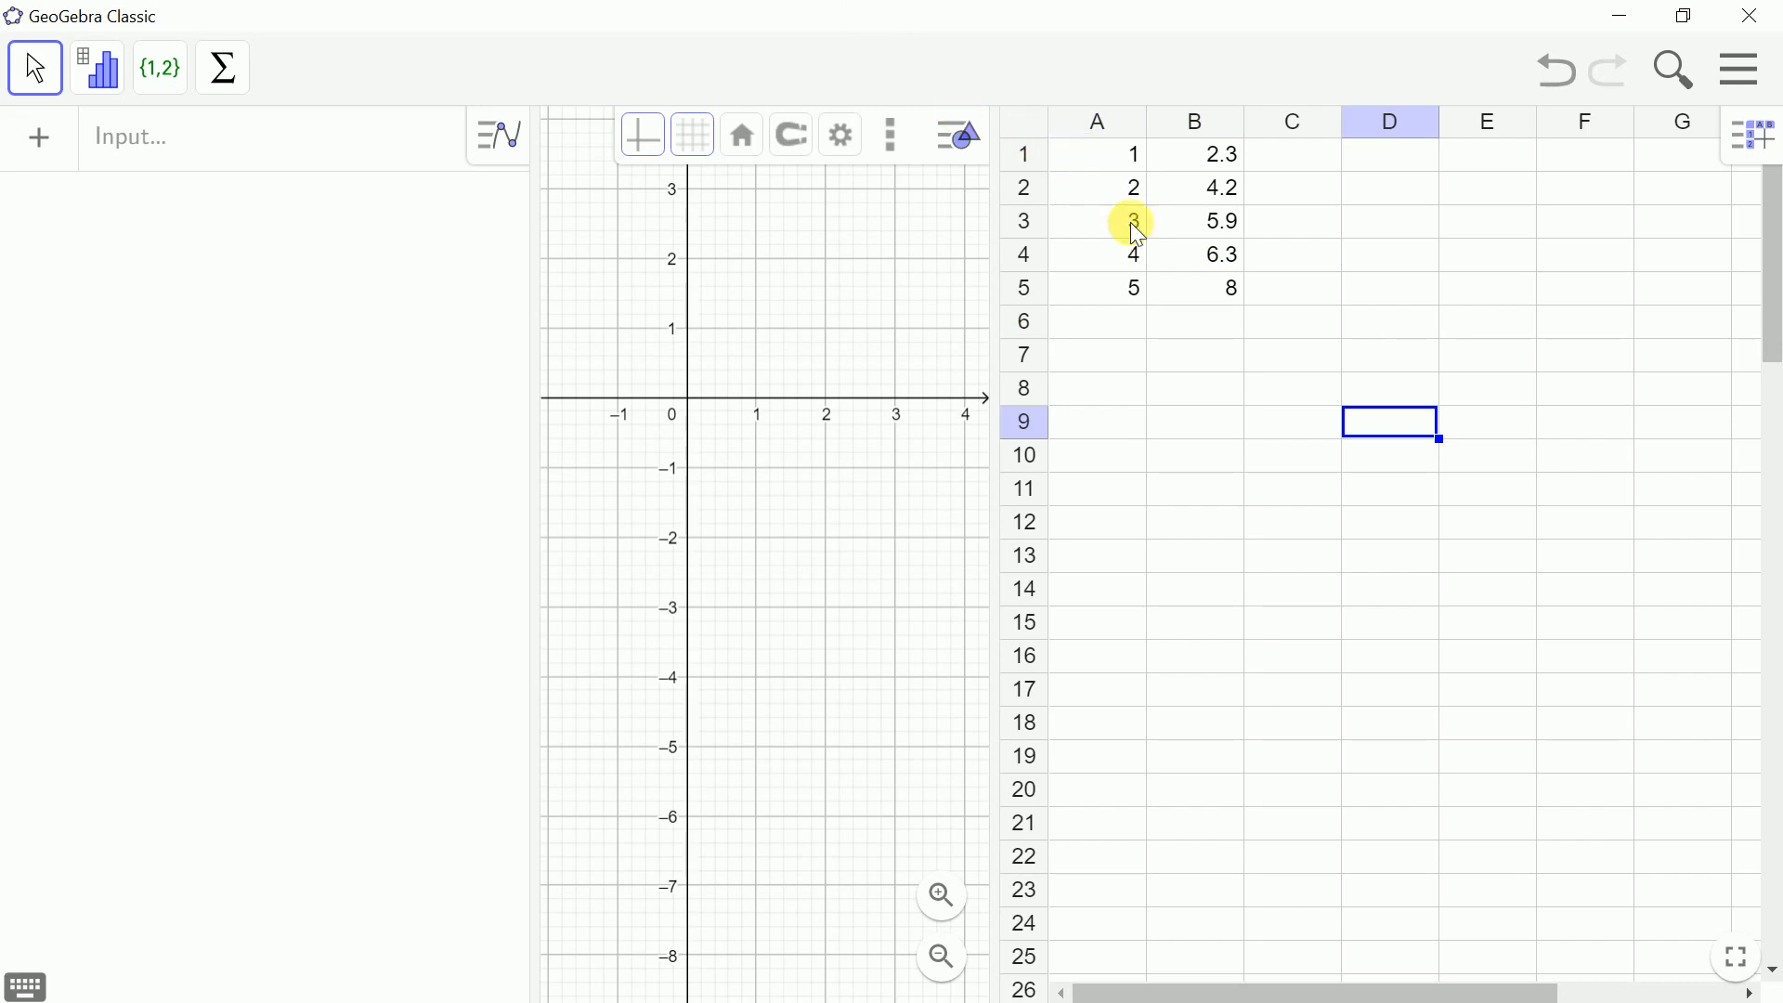
left_click_drag(1114, 155, 1222, 304)
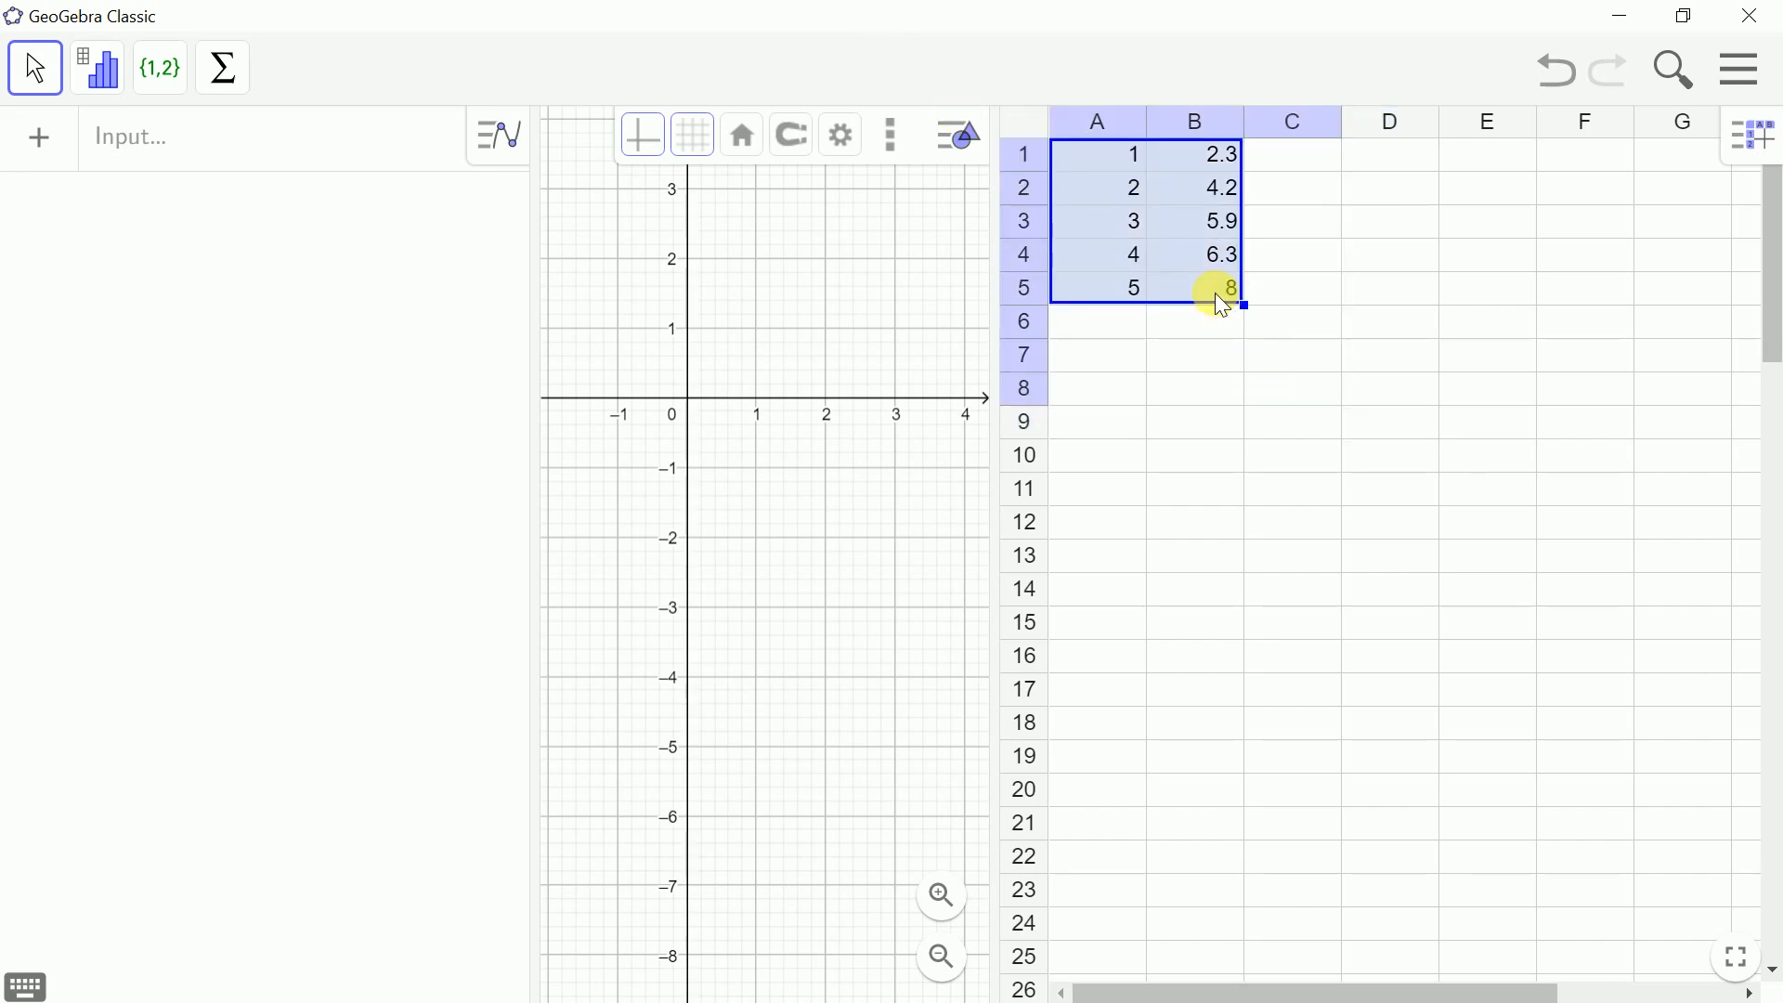
left_click(158, 73)
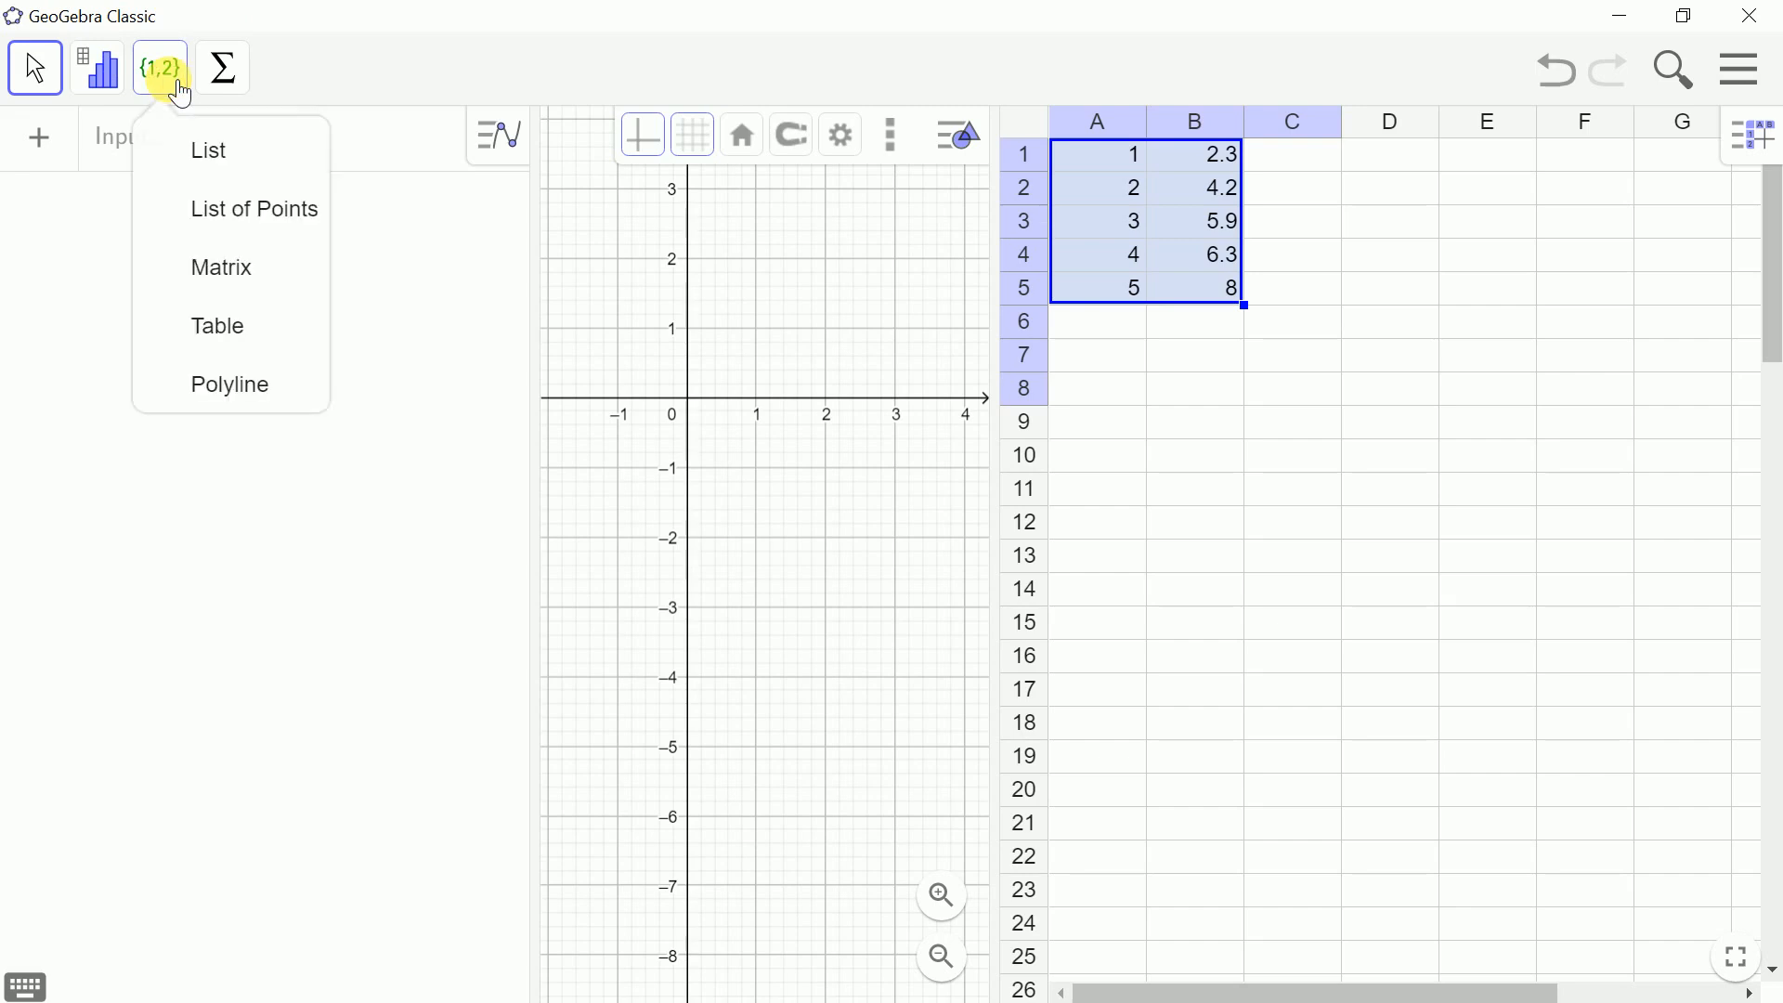
left_click(225, 230)
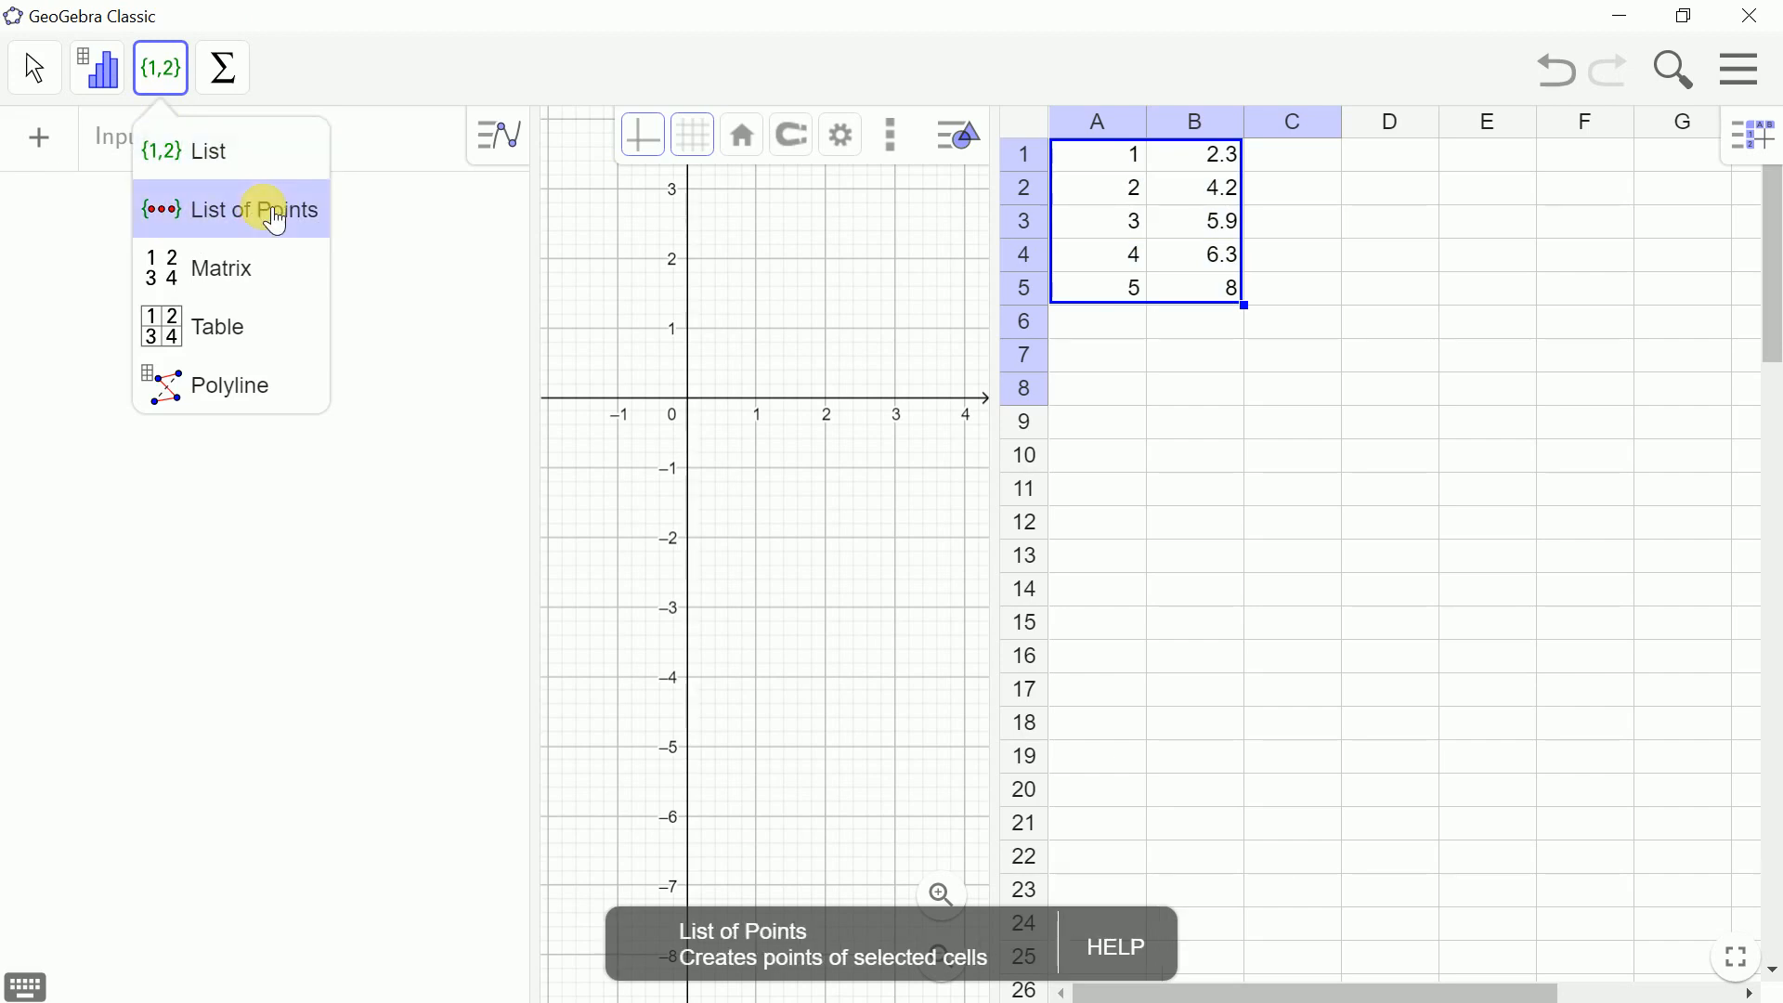
left_click(276, 223)
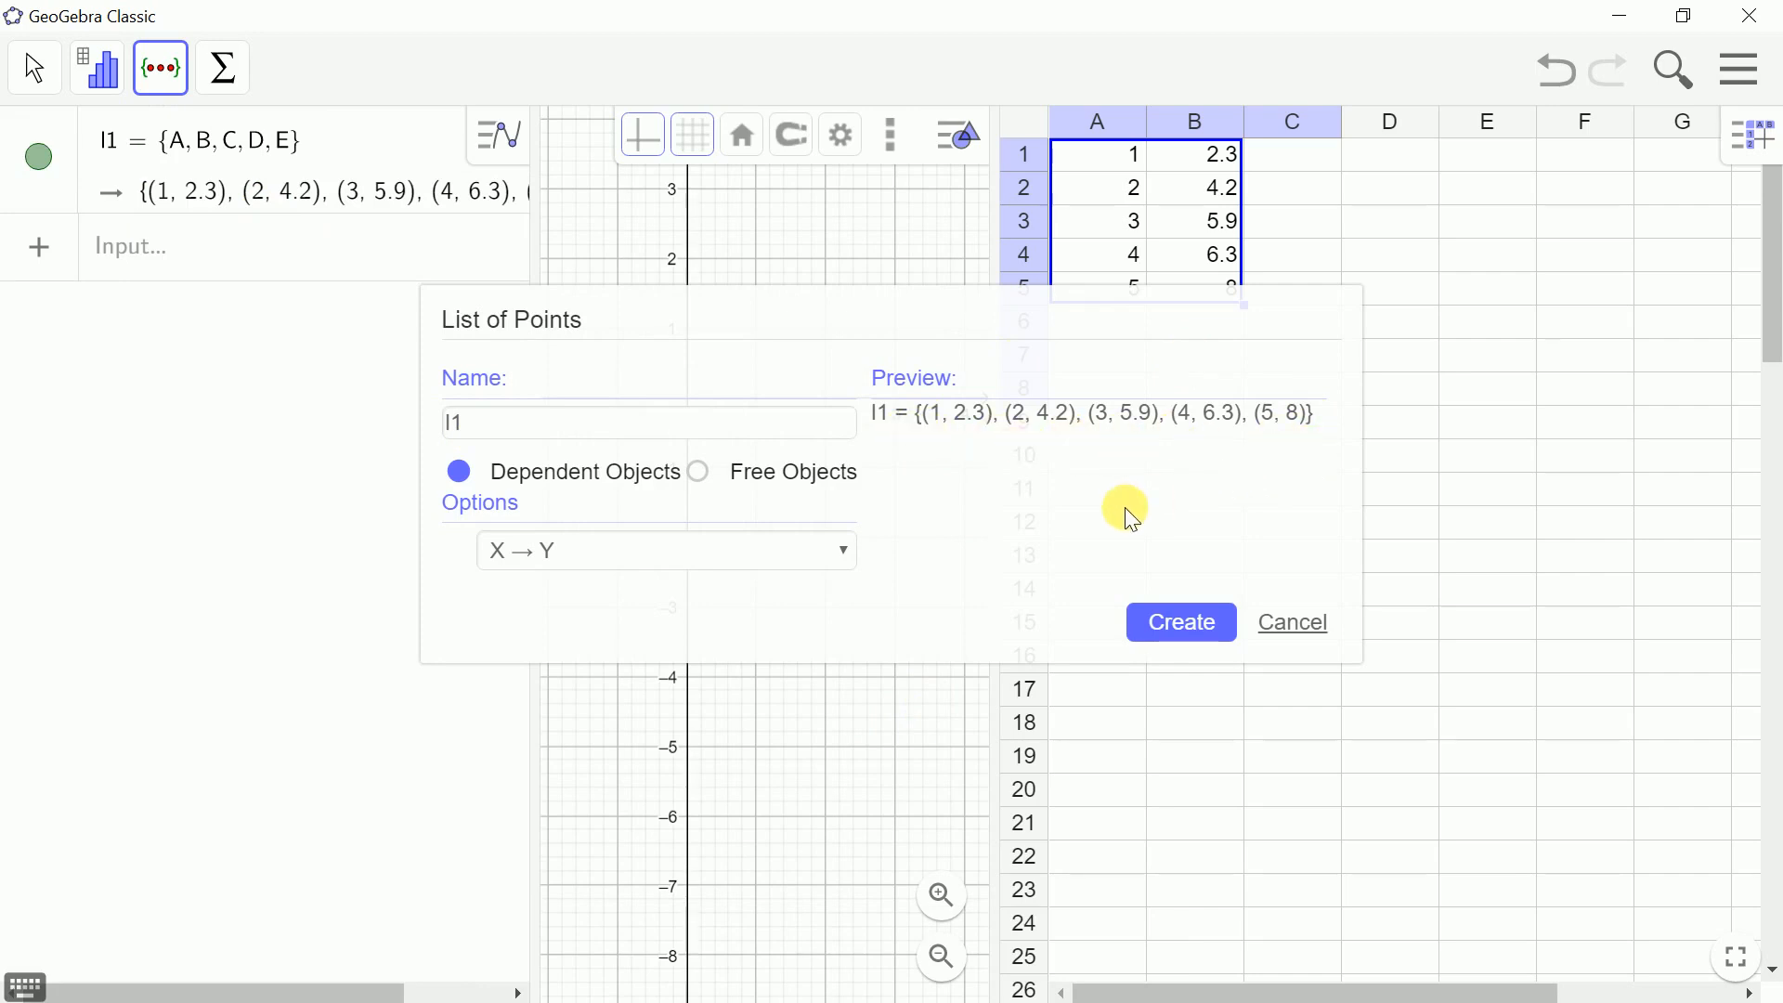
left_click(1177, 621)
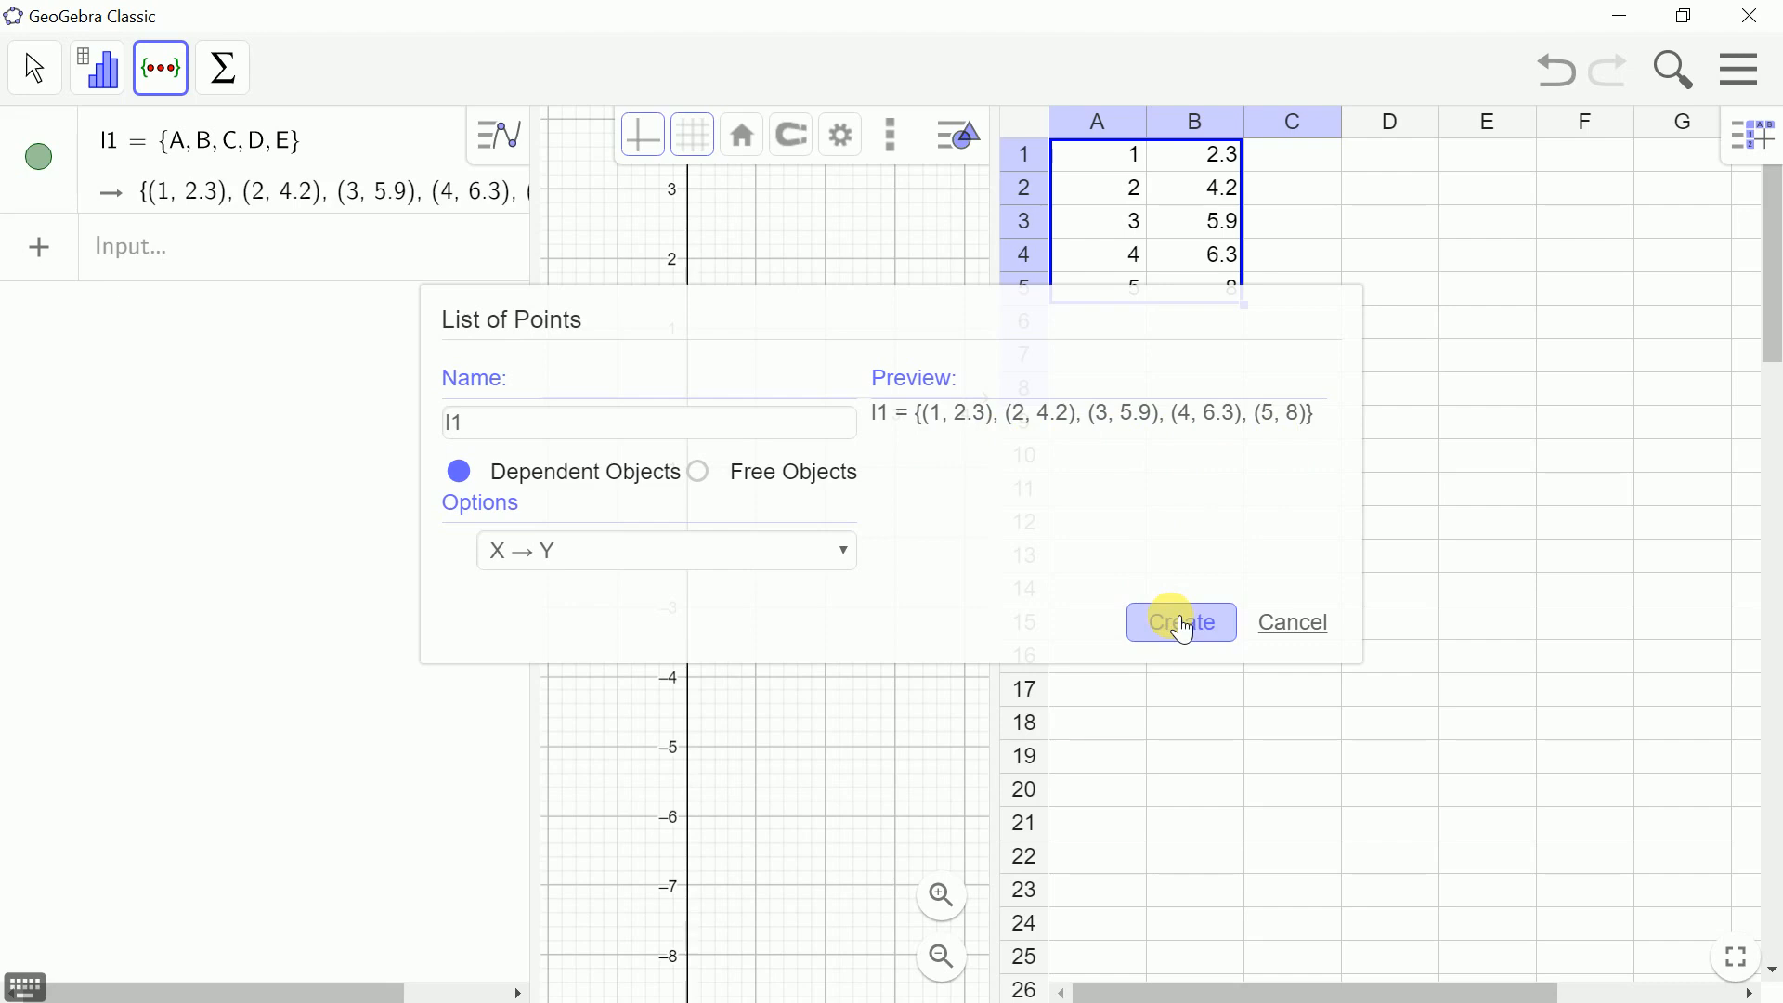
left_click(1181, 624)
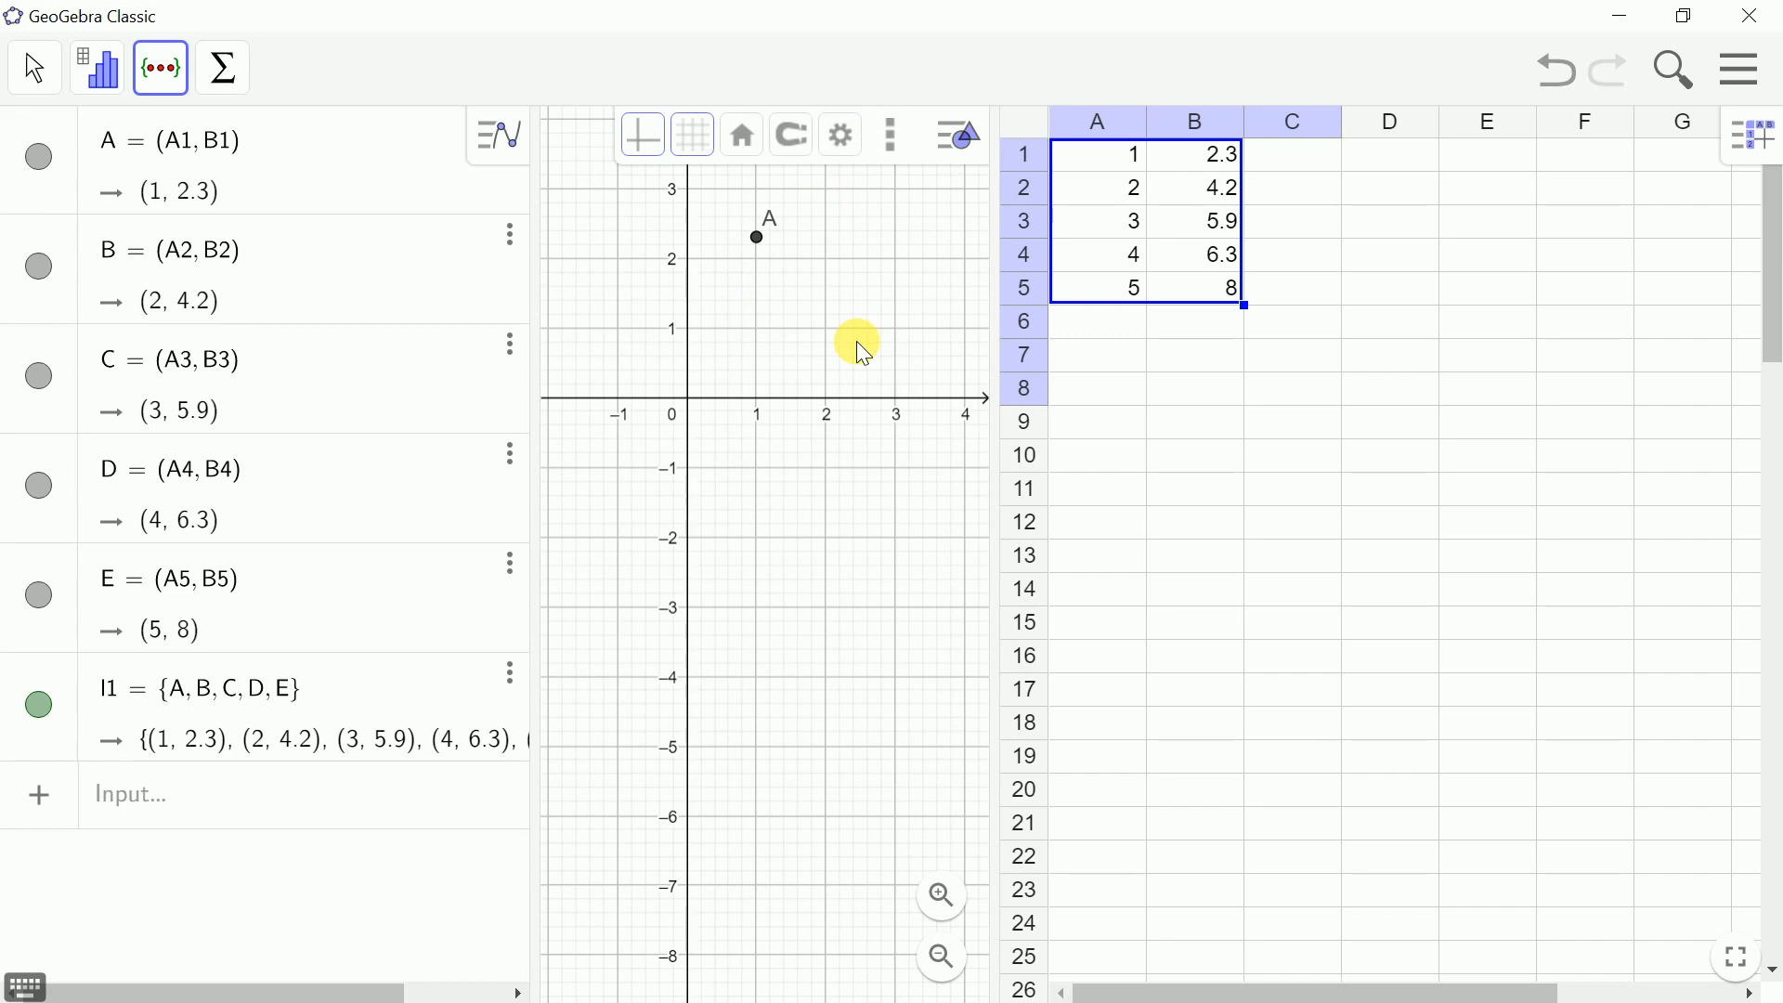
- Run a Two Variable Regression Analysis on cells A1:B5 and set the regression model to Linear
left_click(1329, 401)
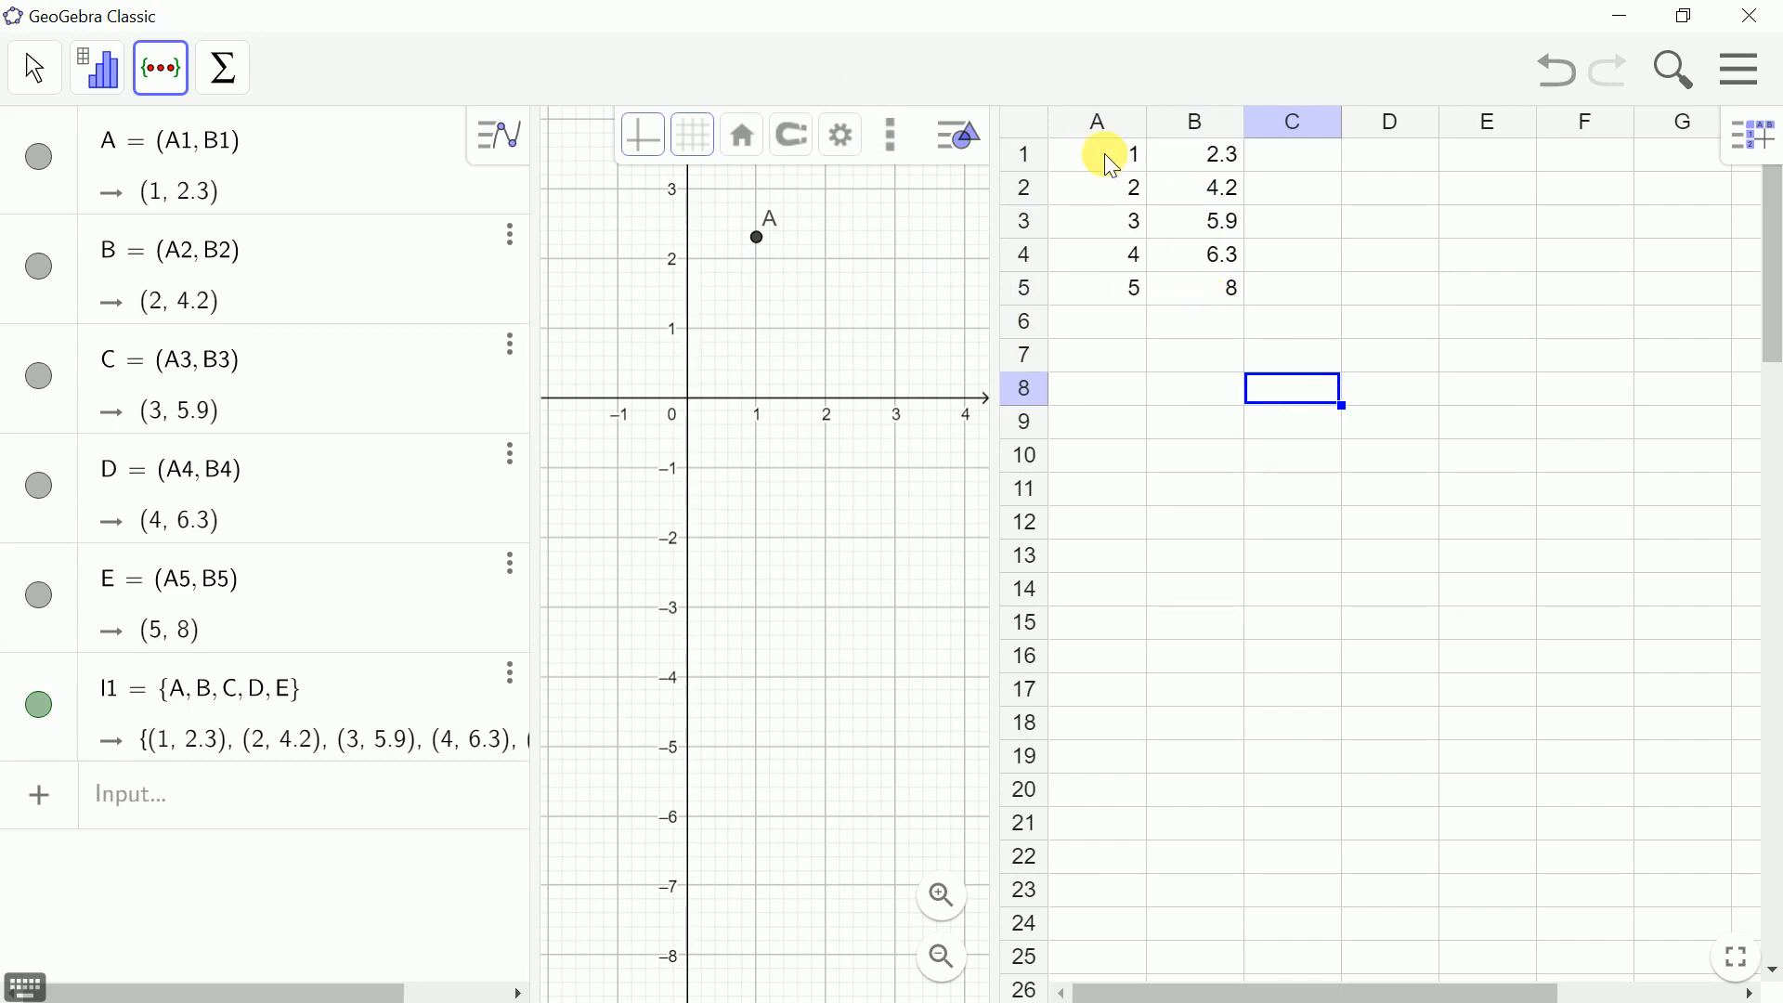
left_click_drag(1140, 160, 1209, 297)
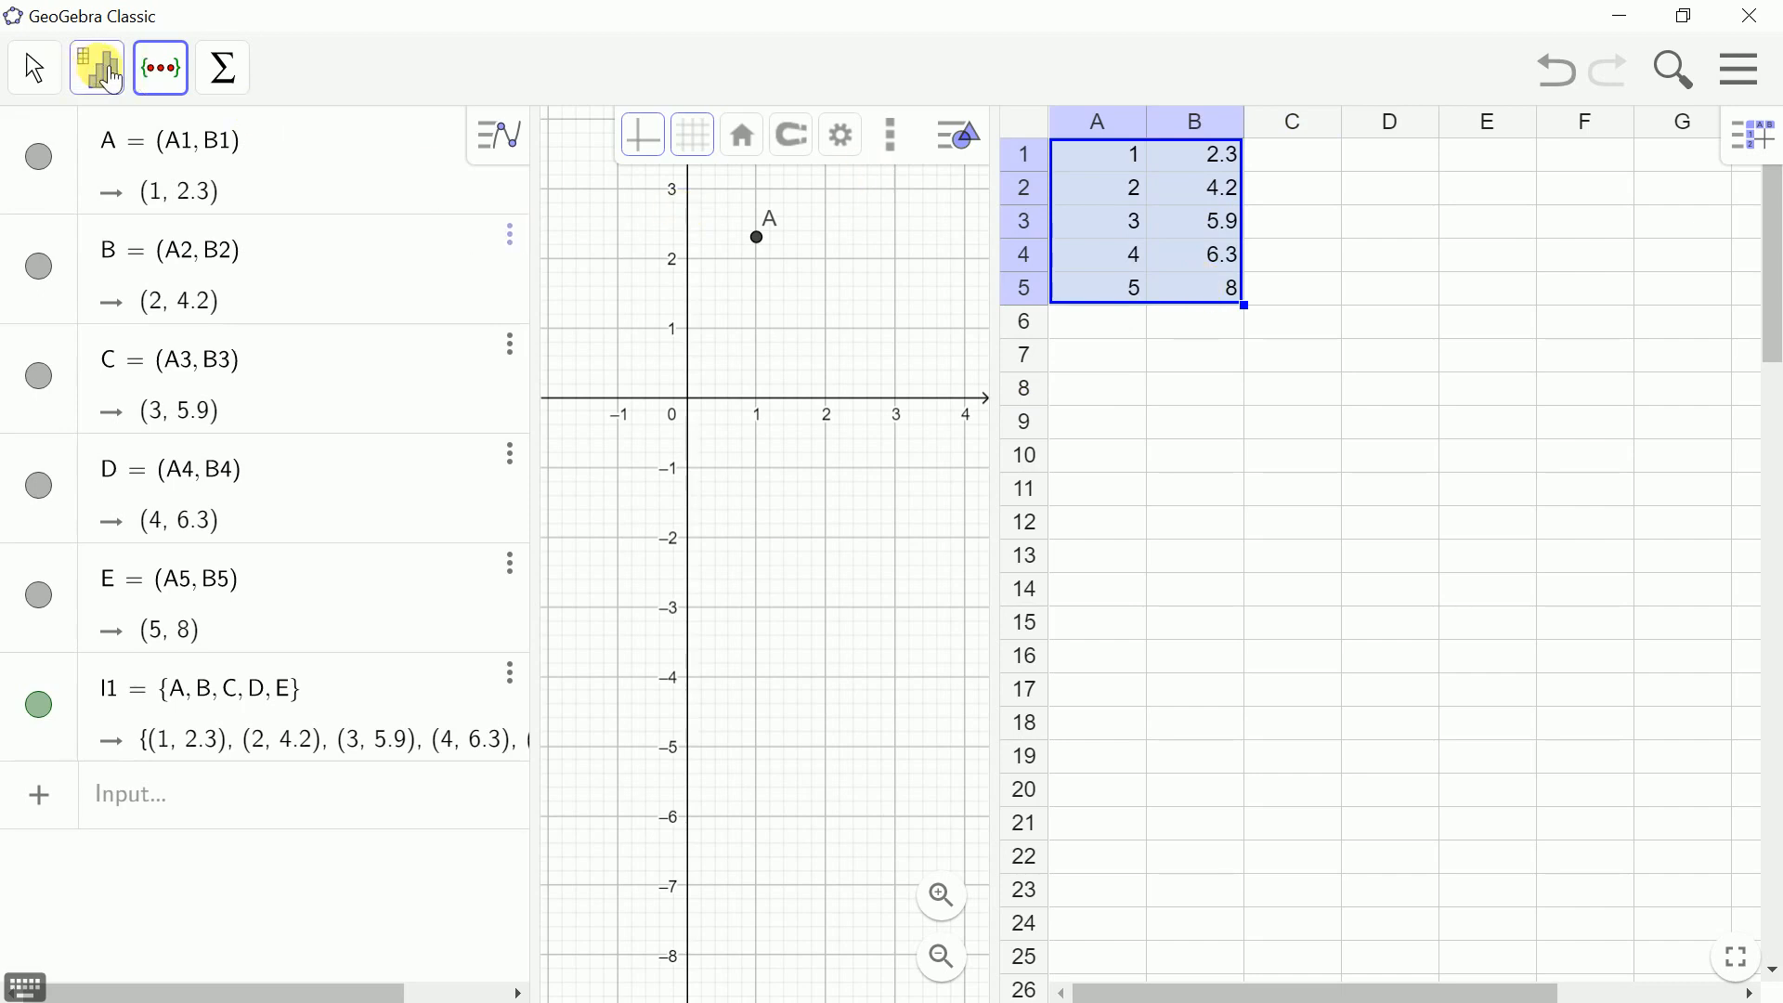
left_click(111, 79)
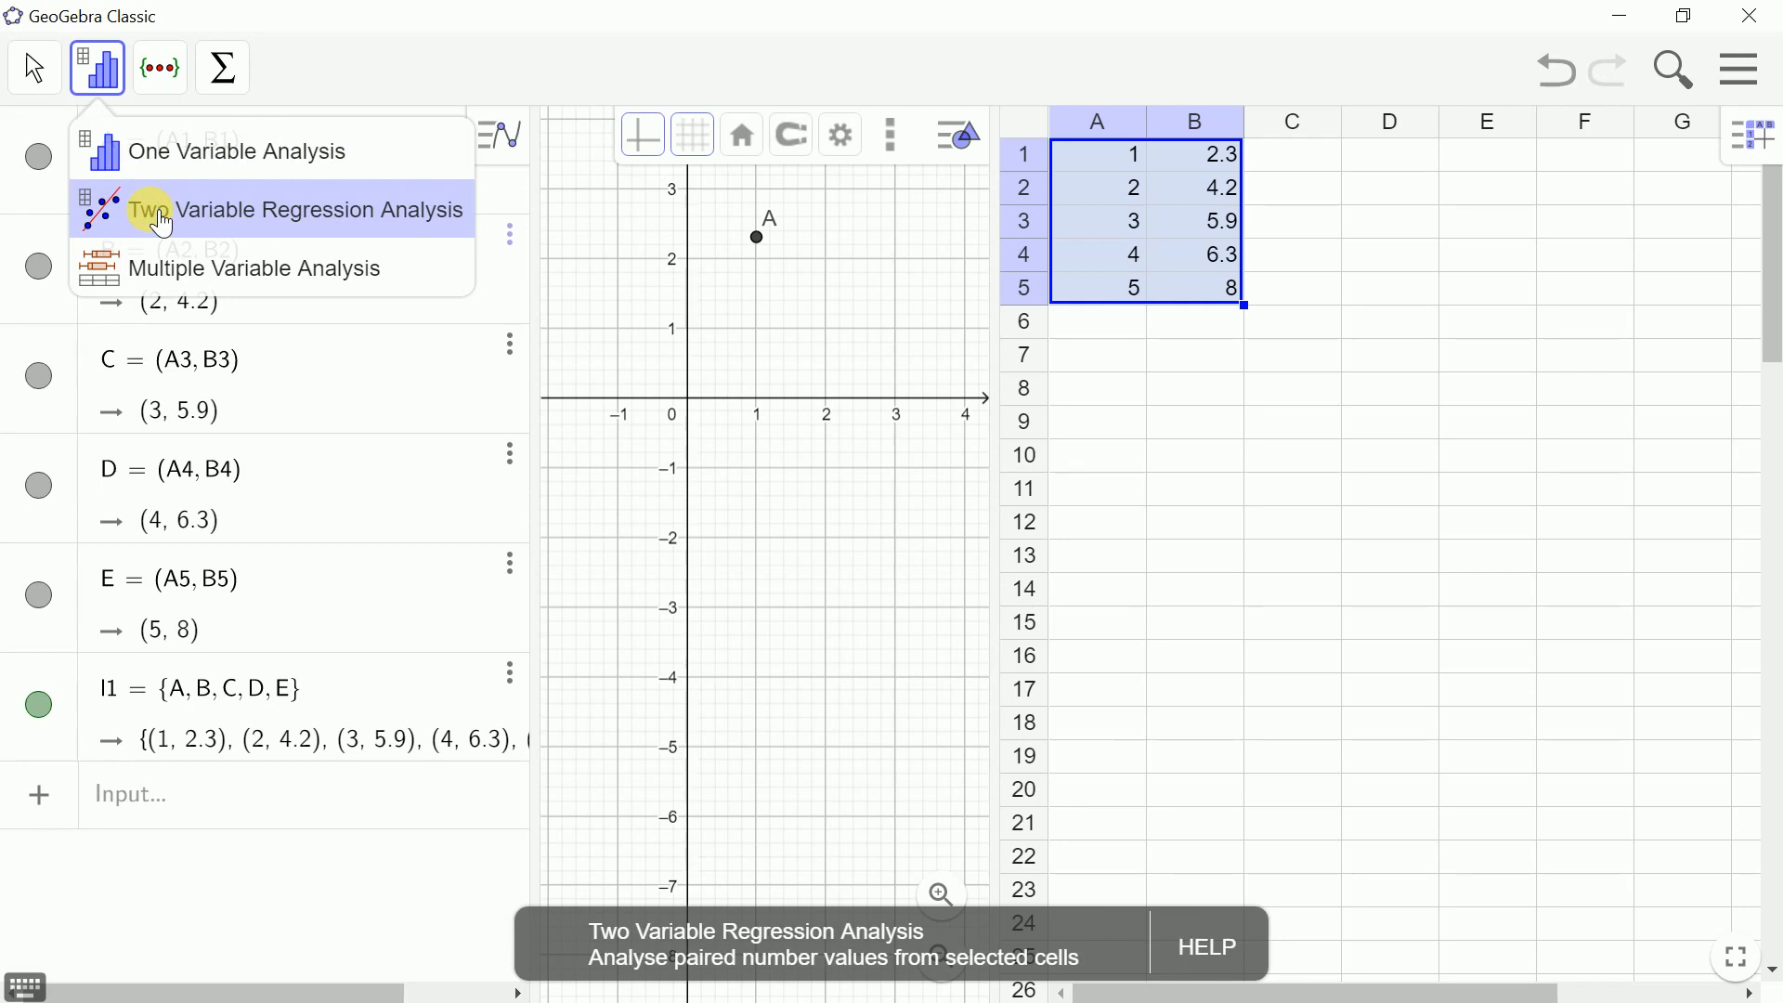
left_click(163, 223)
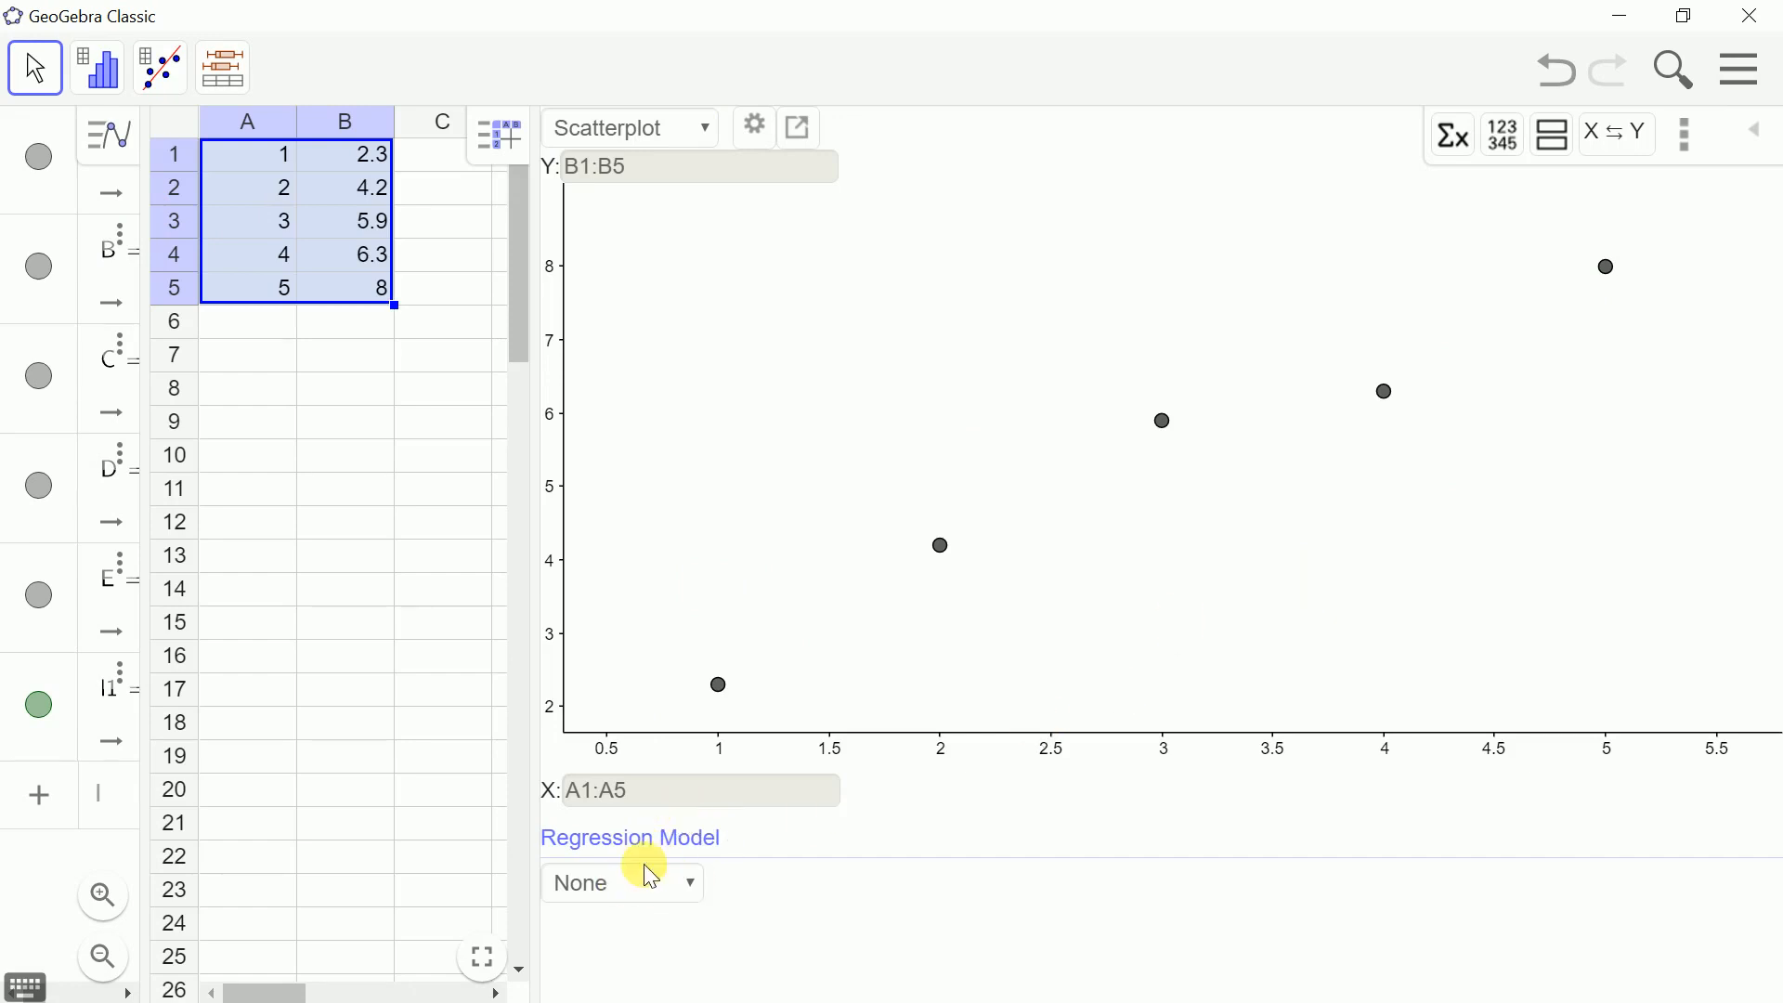
left_click(689, 889)
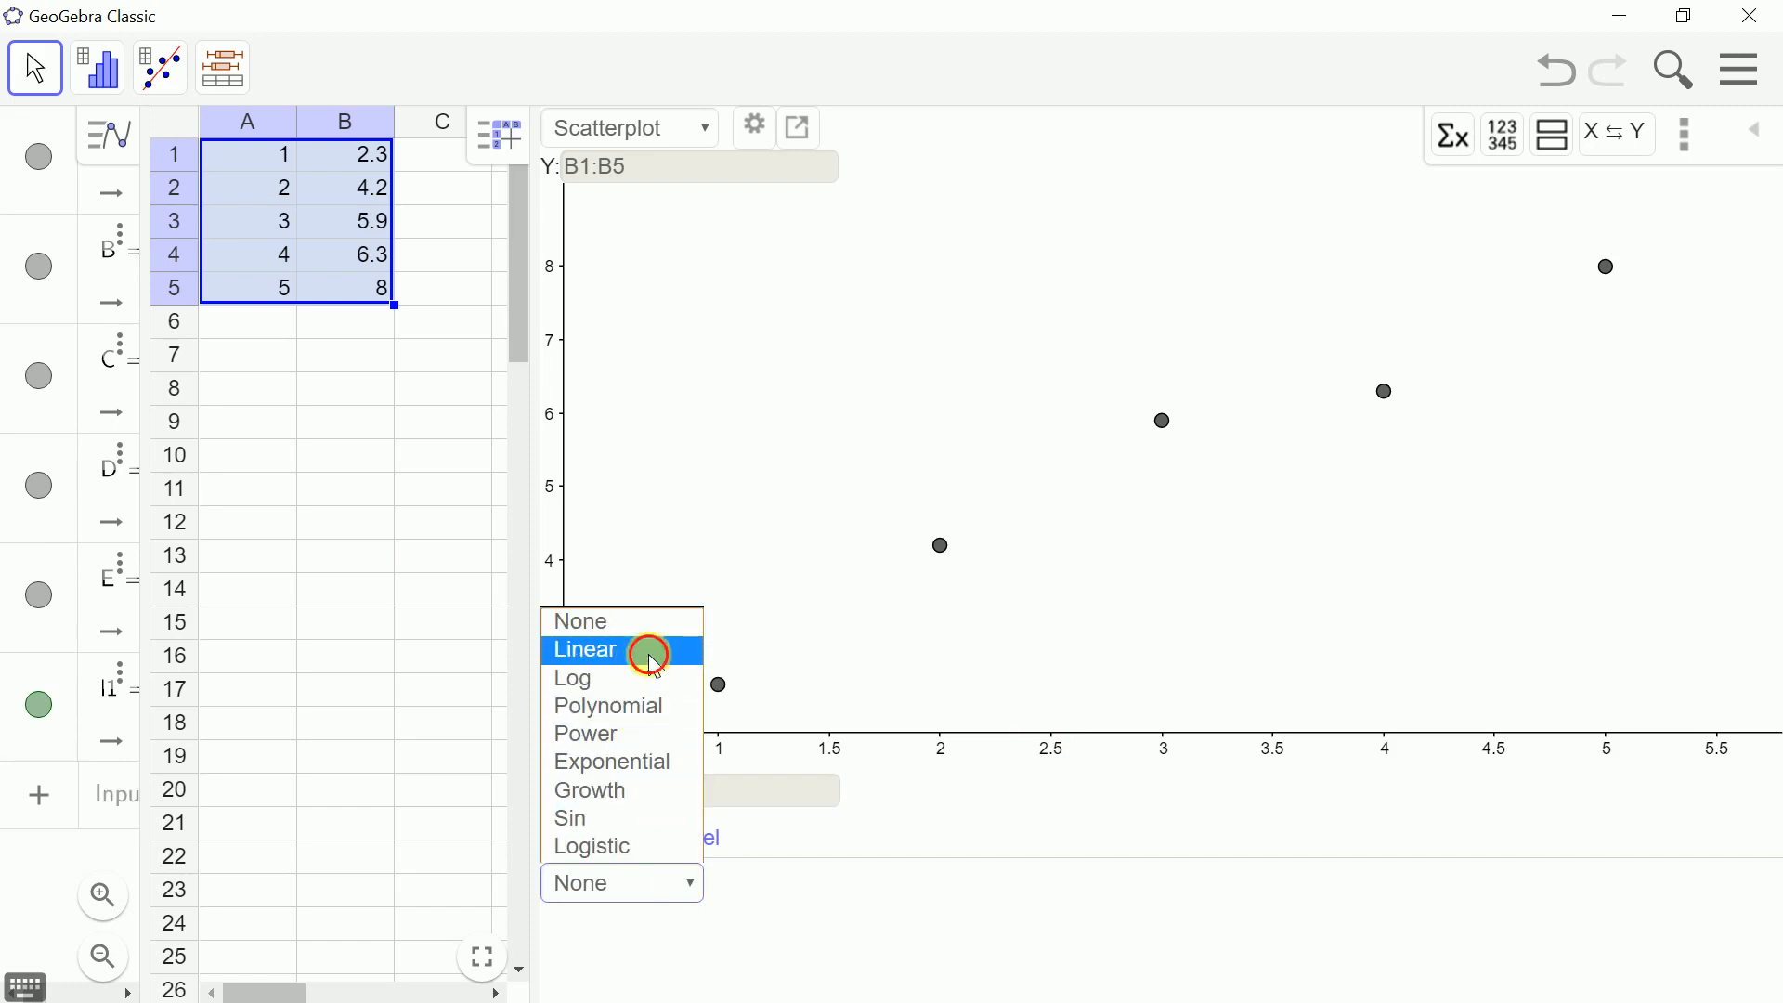
left_click(650, 657)
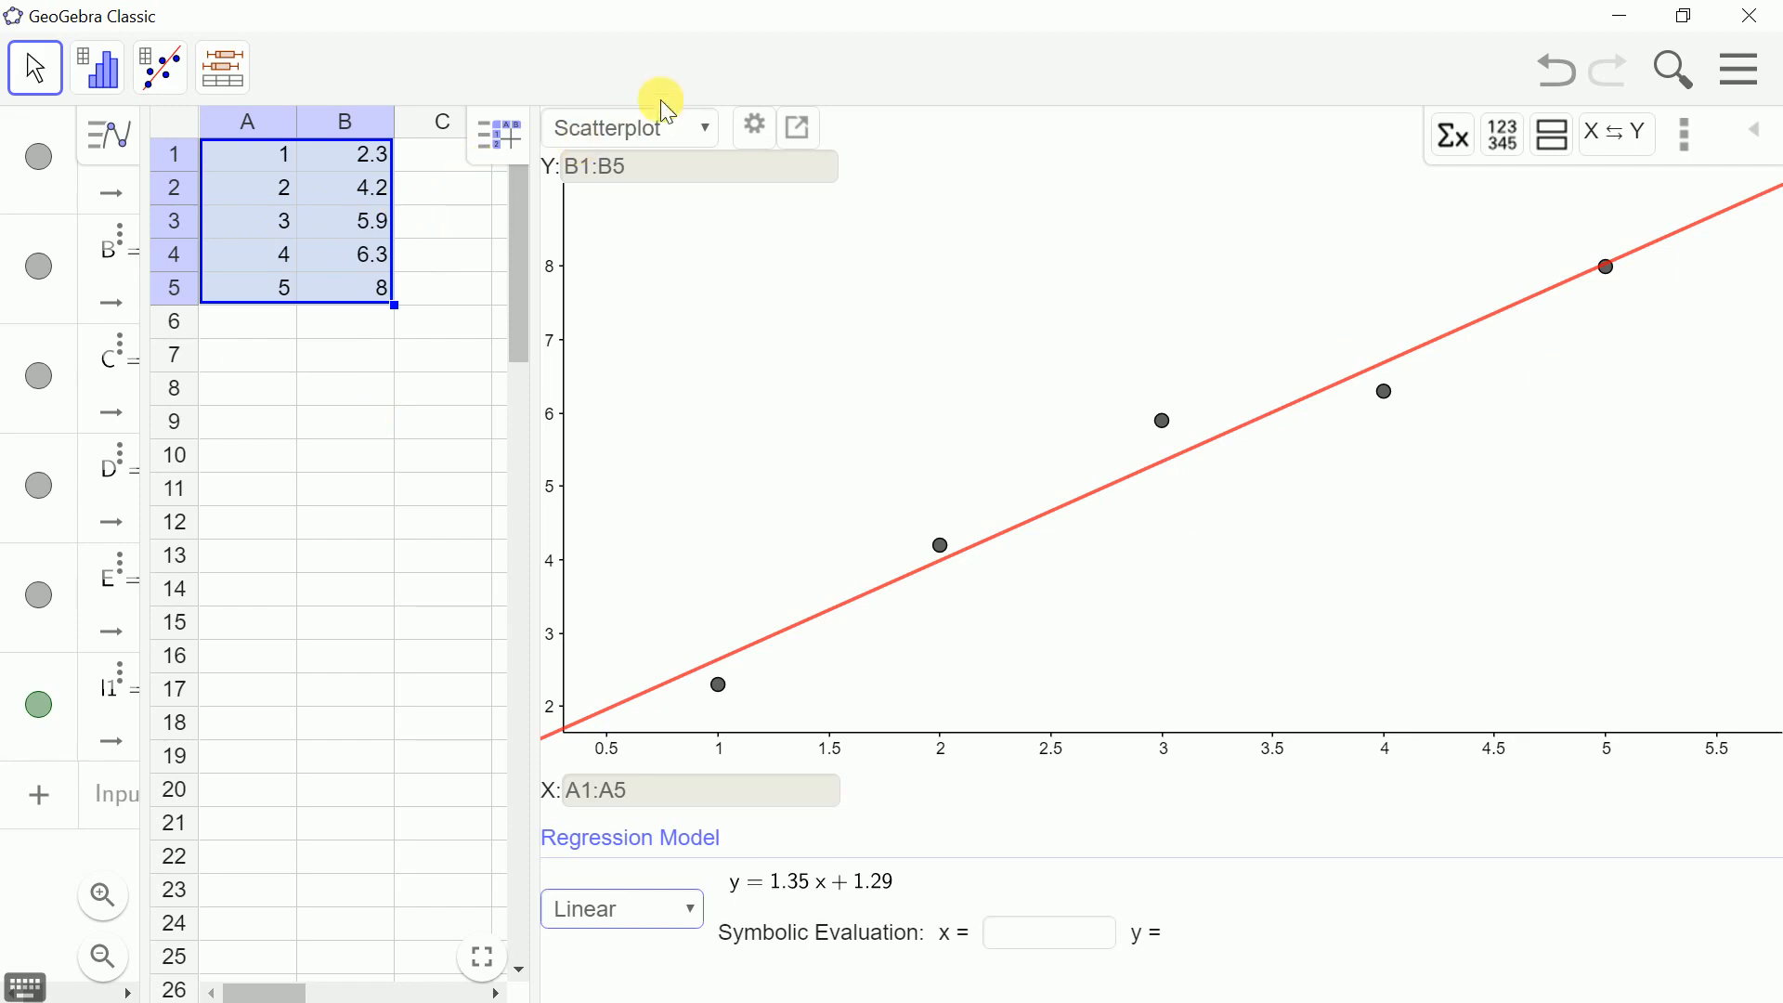
- Copy the regression scatterplot to the Graphics view and shrink the data analysis view to a narrow strip beside the spreadsheet
left_click(809, 135)
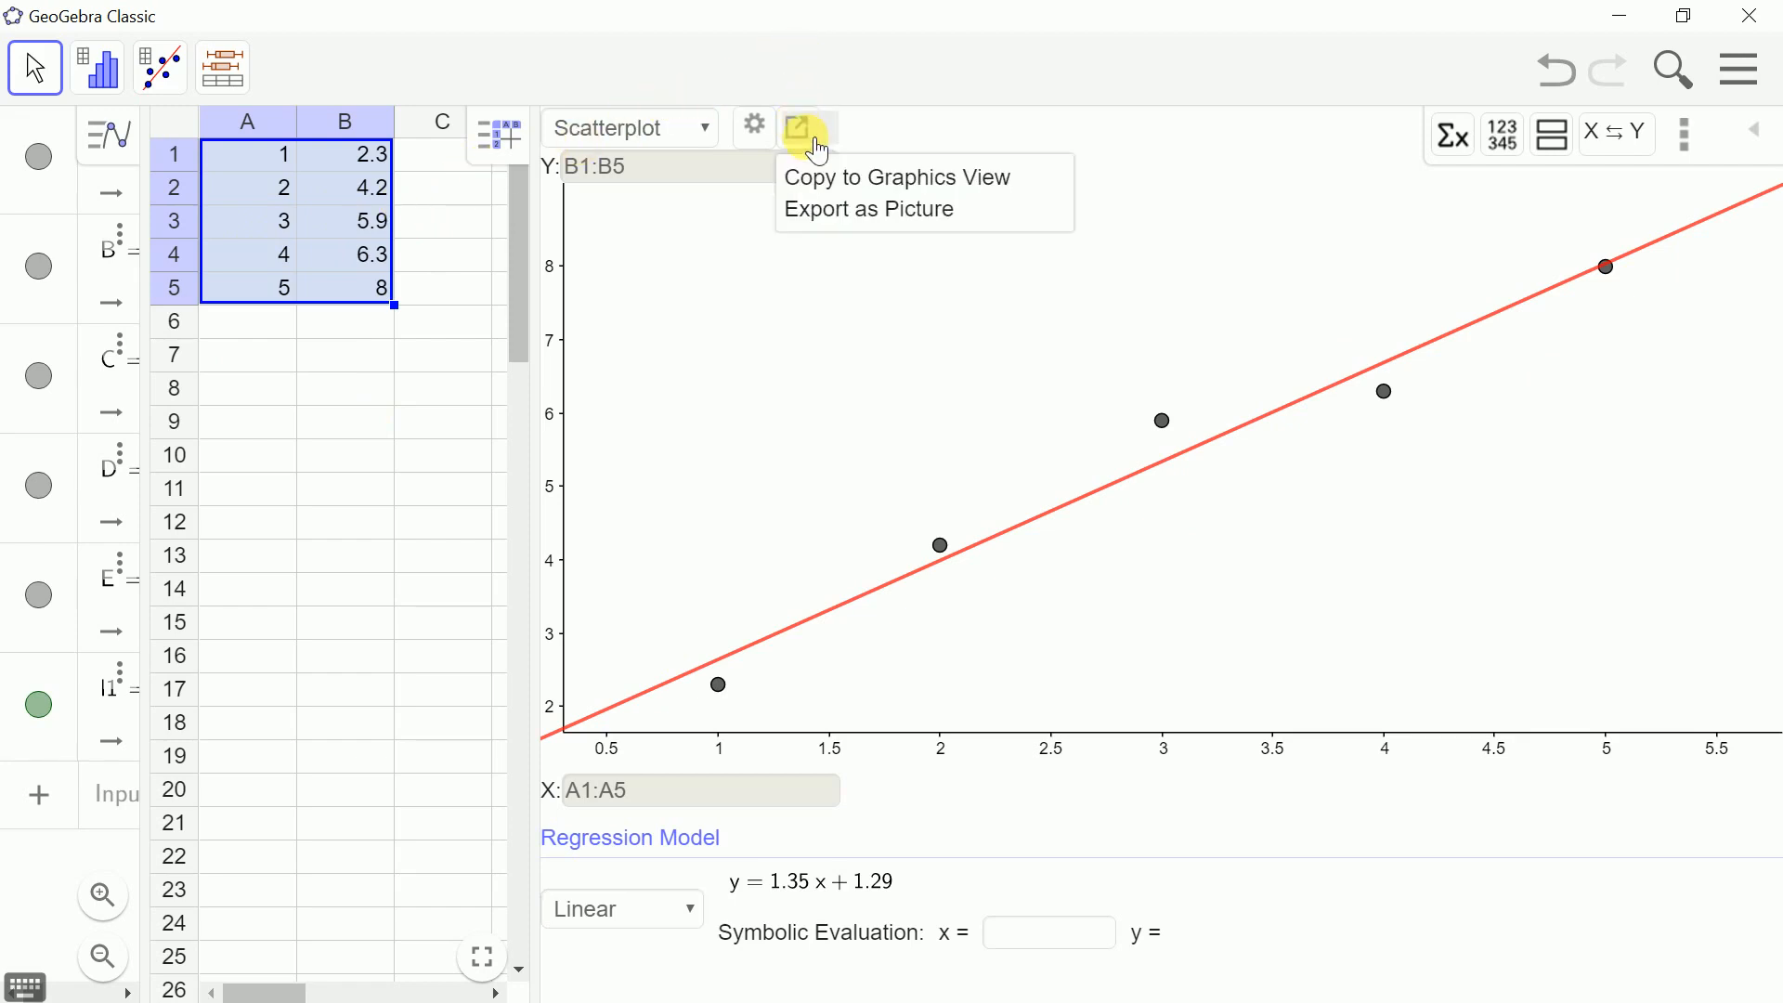
left_click(846, 195)
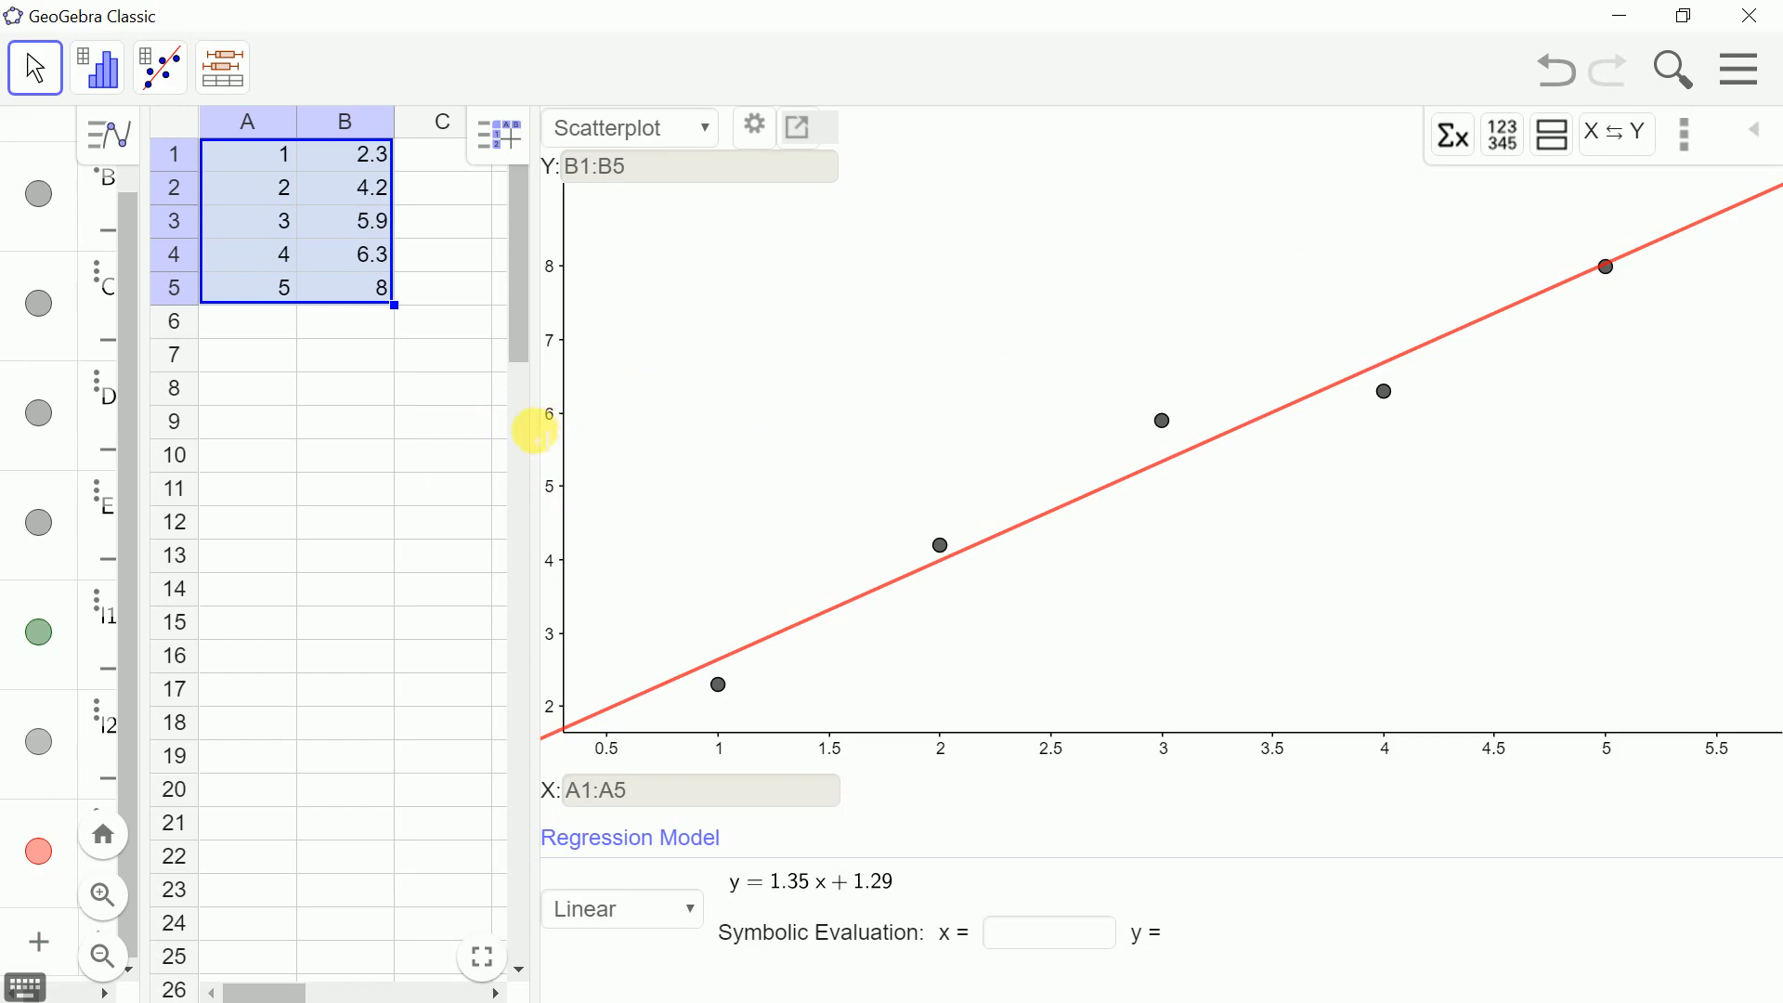
left_click_drag(534, 430, 1763, 470)
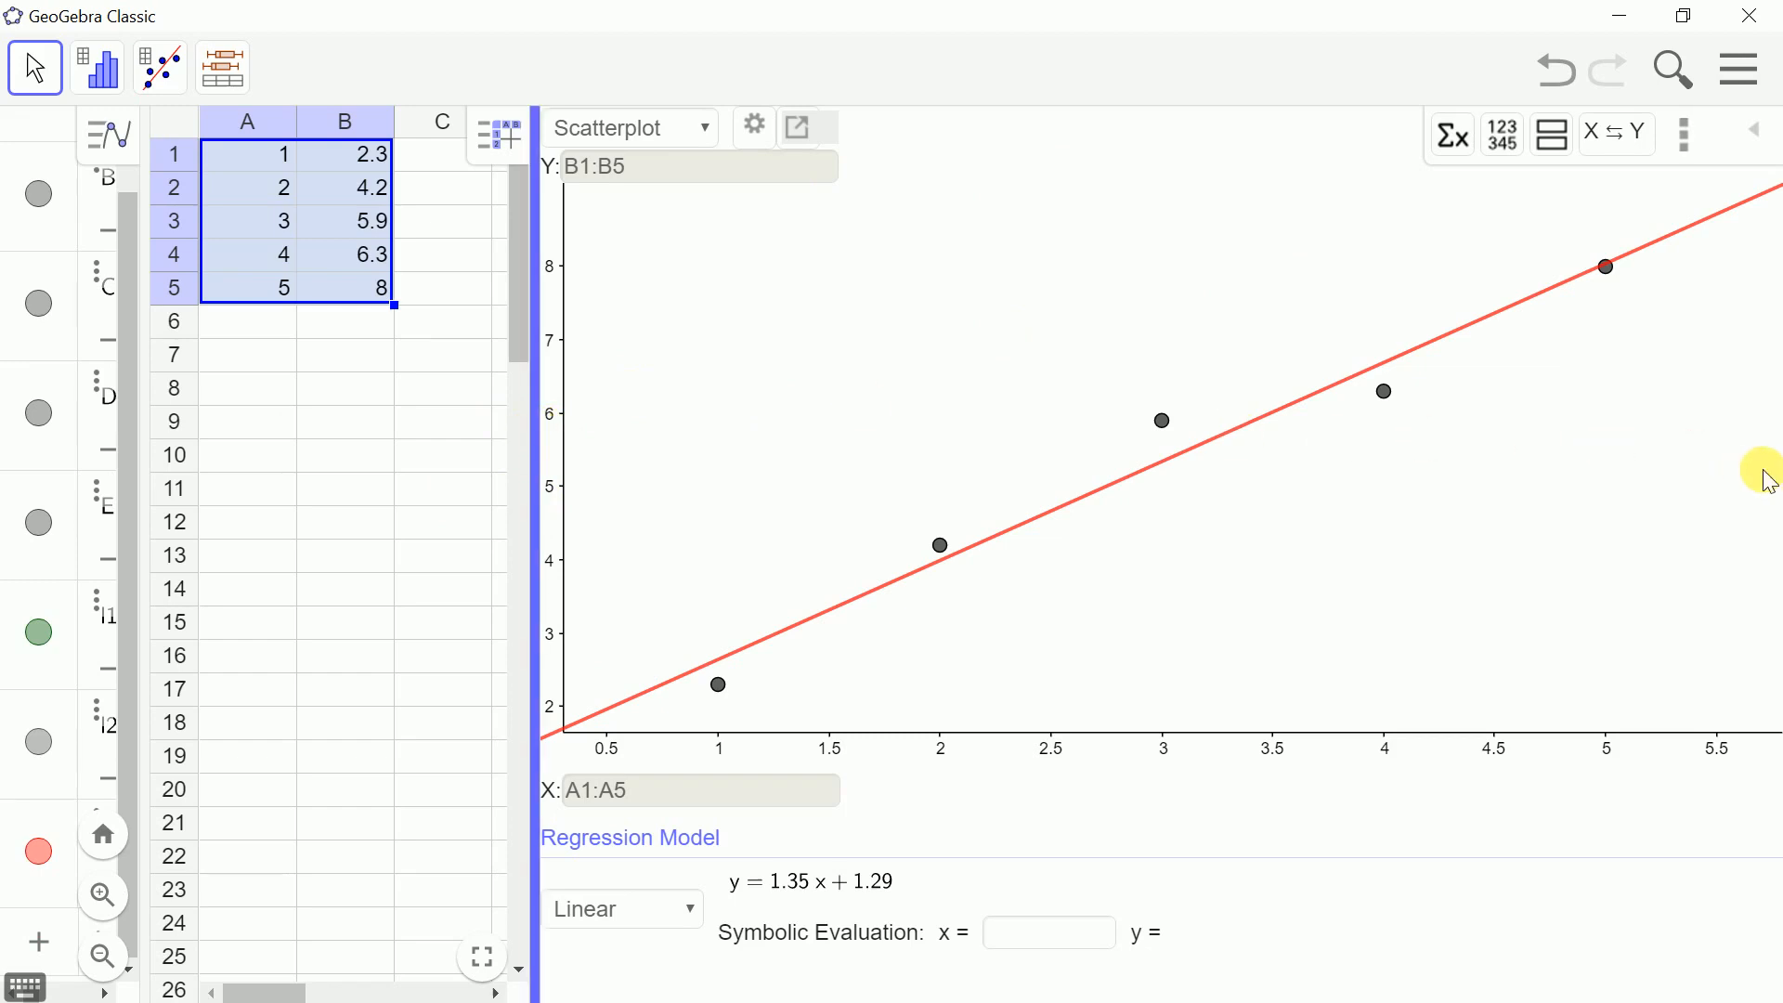
left_click_drag(1770, 480, 1769, 480)
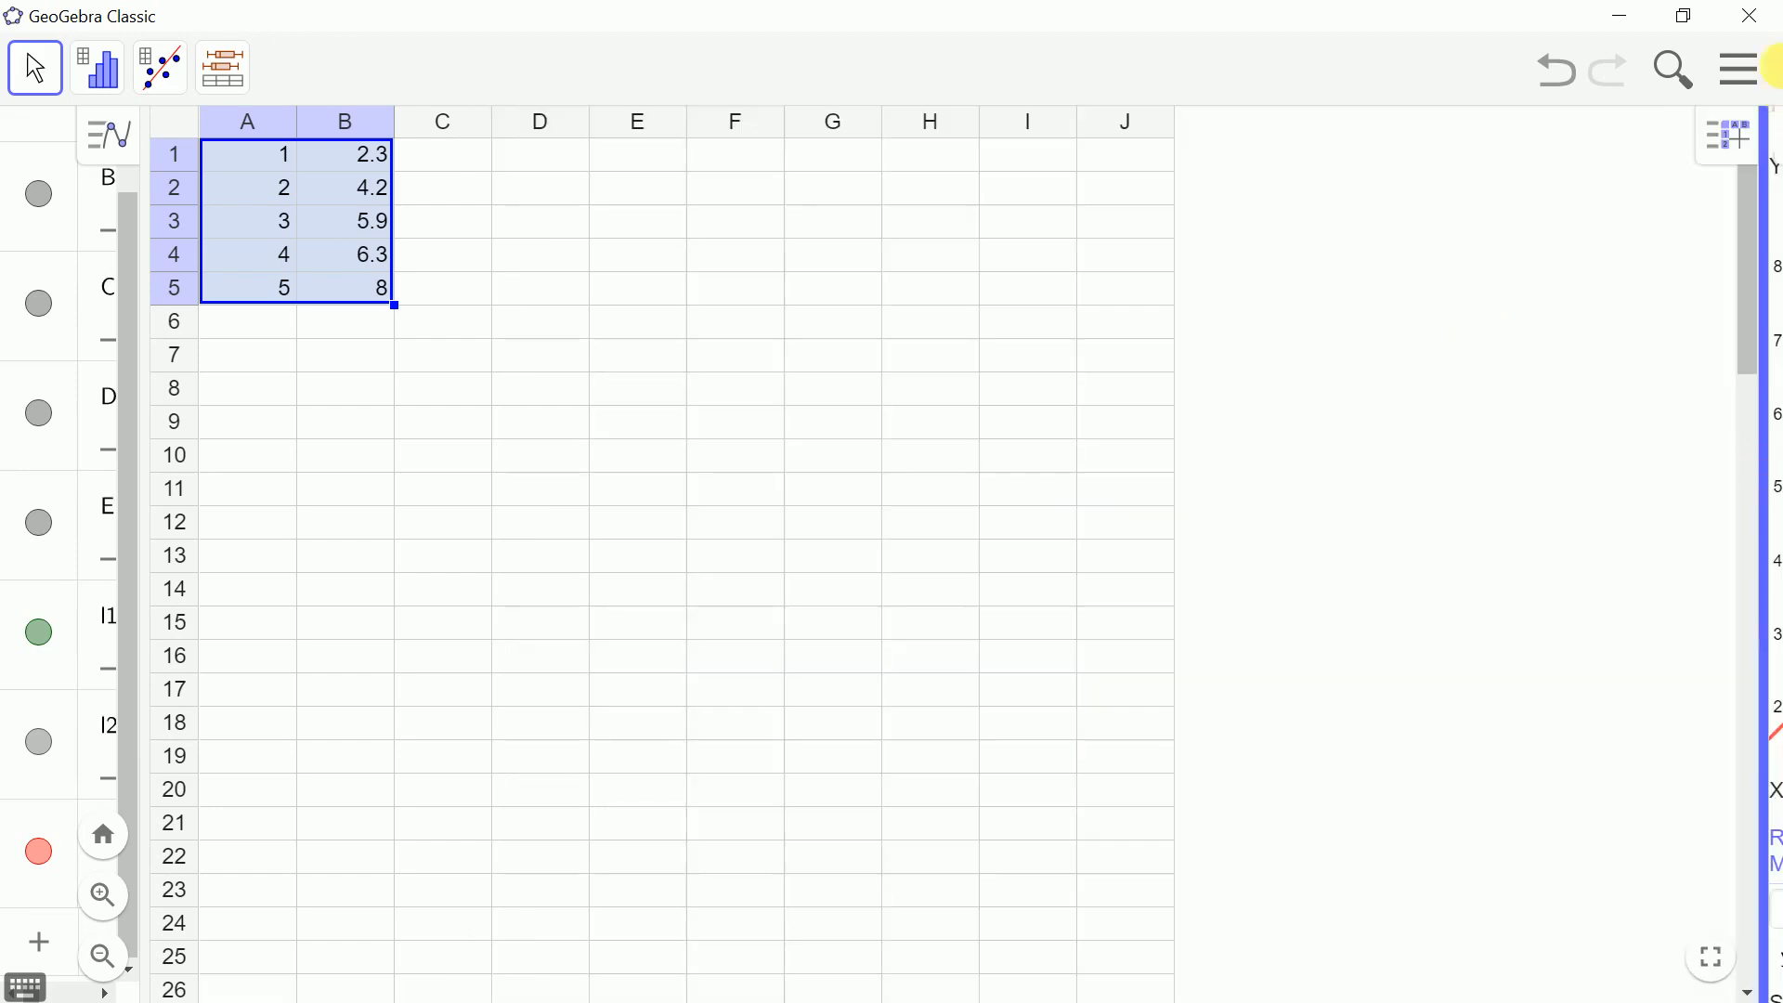
- Hide the Spreadsheet view, keeping the Algebra and Graphics views displayed
left_click(1745, 73)
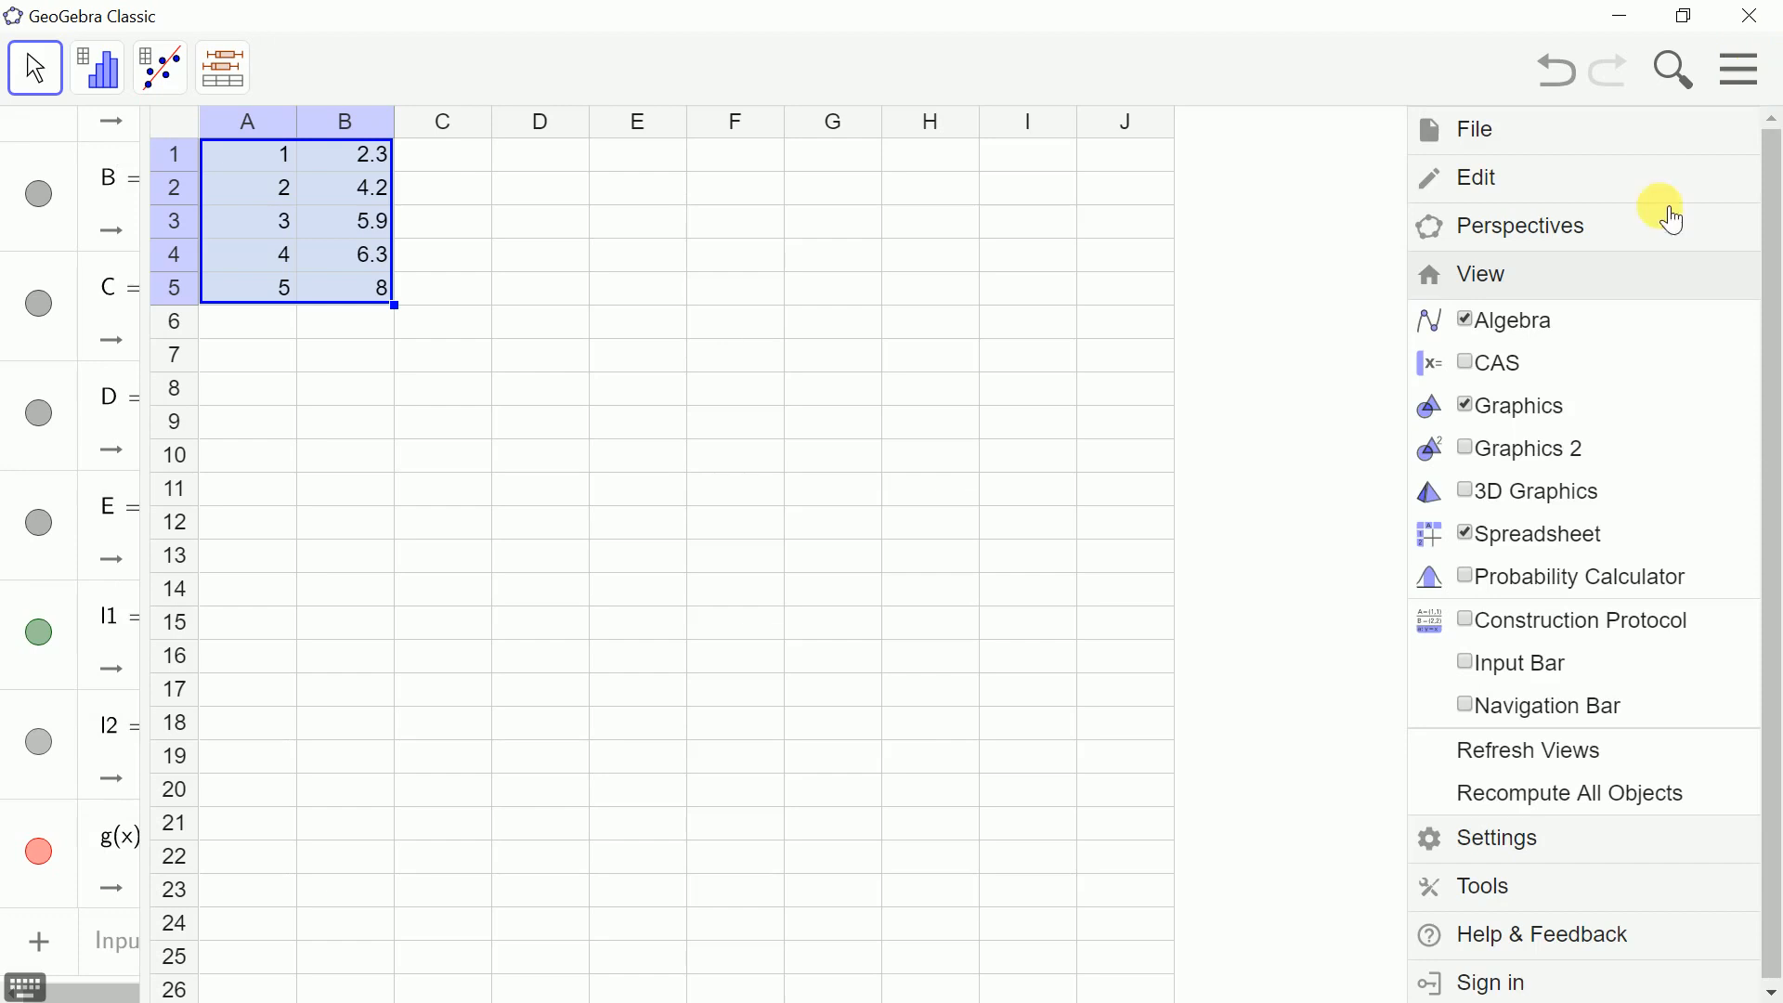
left_click(1475, 542)
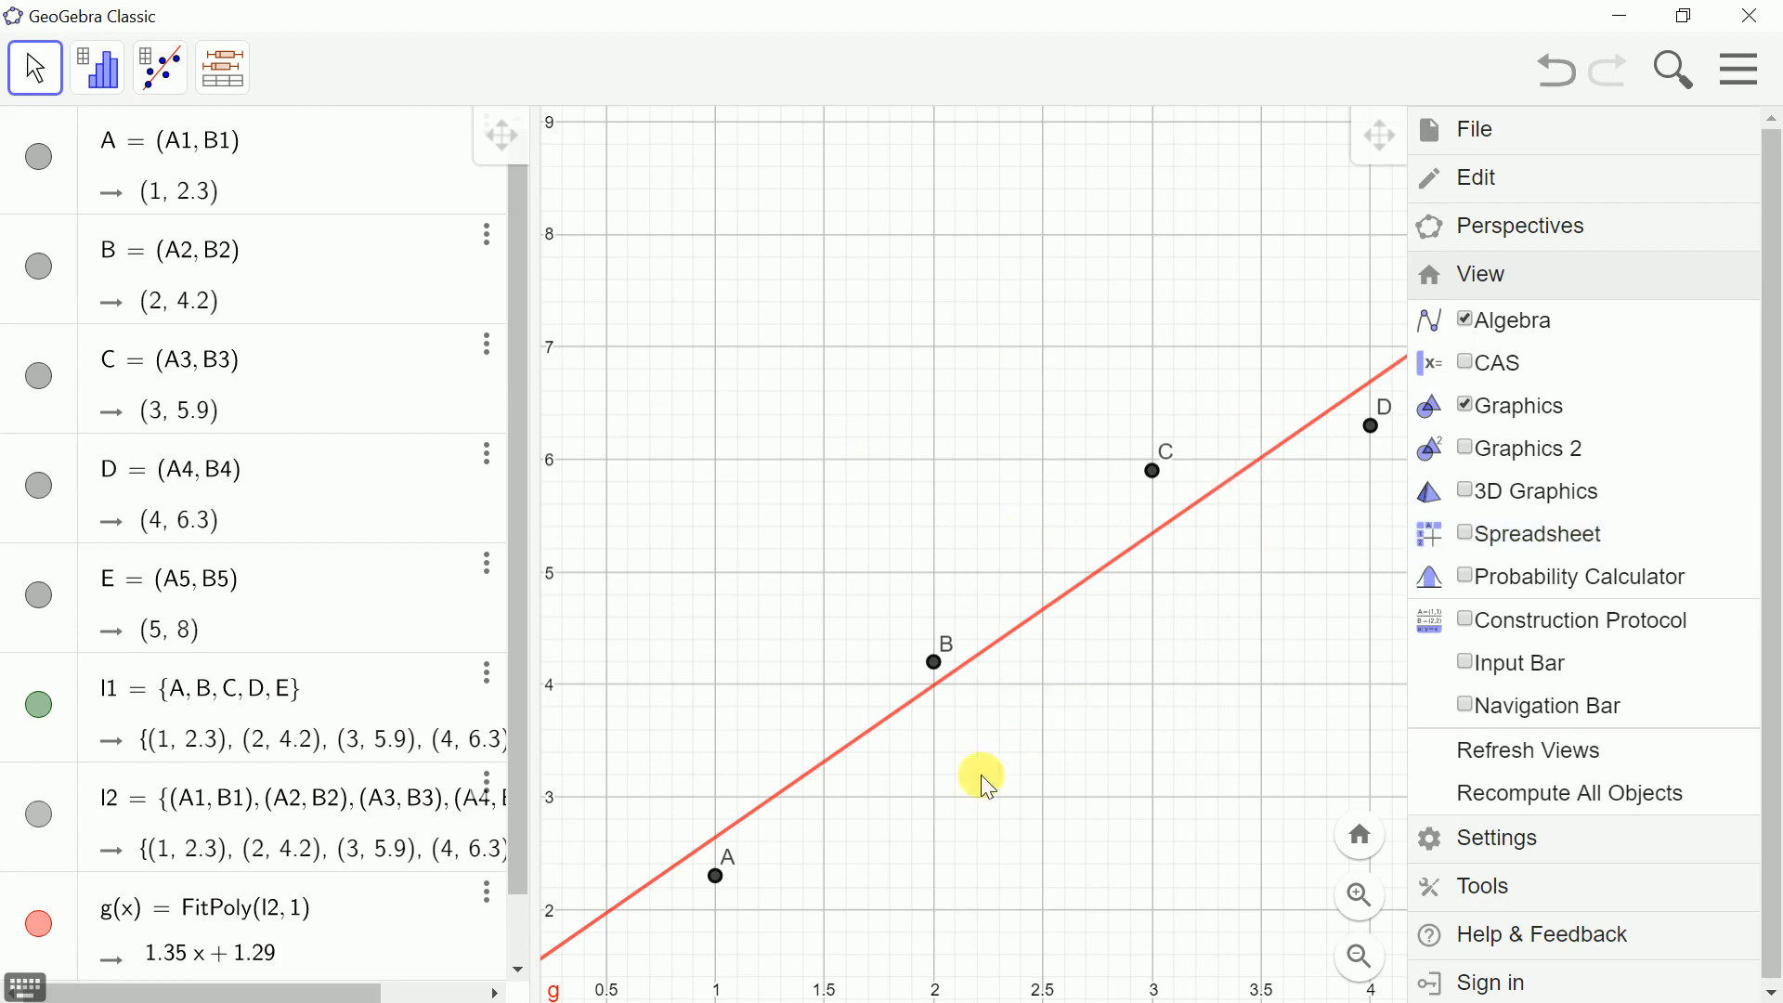
left_click(756, 342)
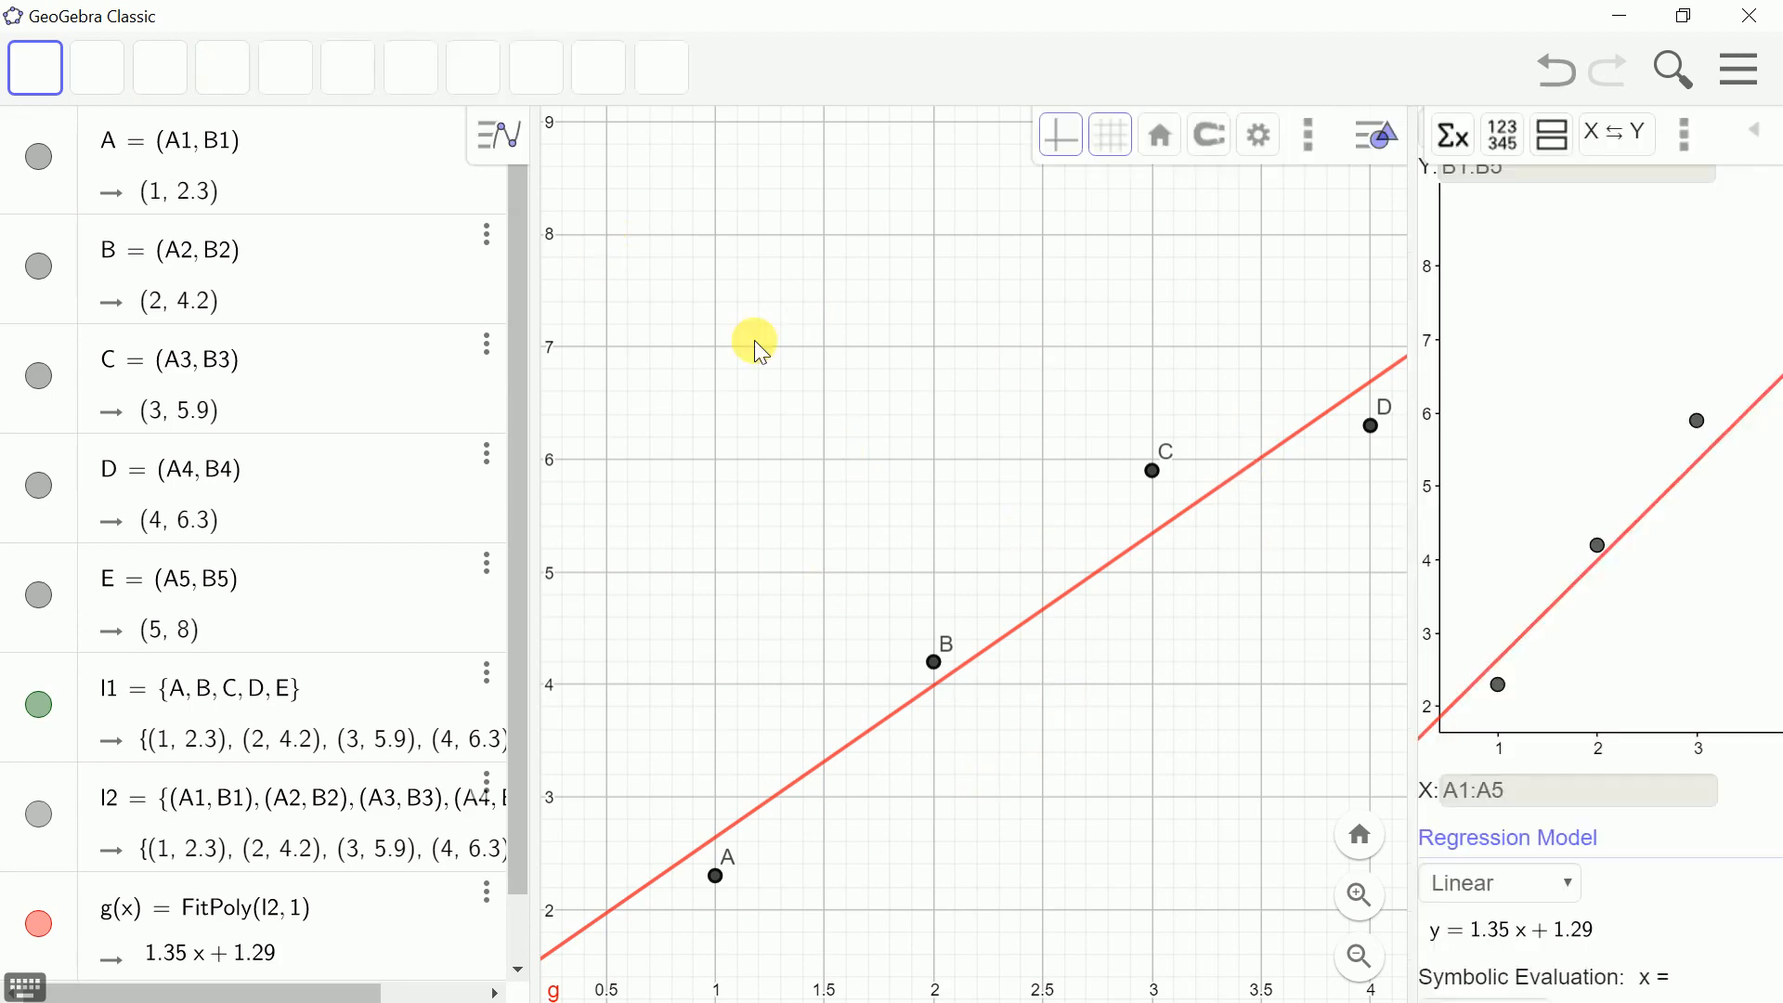
- Reset the Graphics view to Standard View and pan it so points A to E and both axes fit
left_click(663, 69)
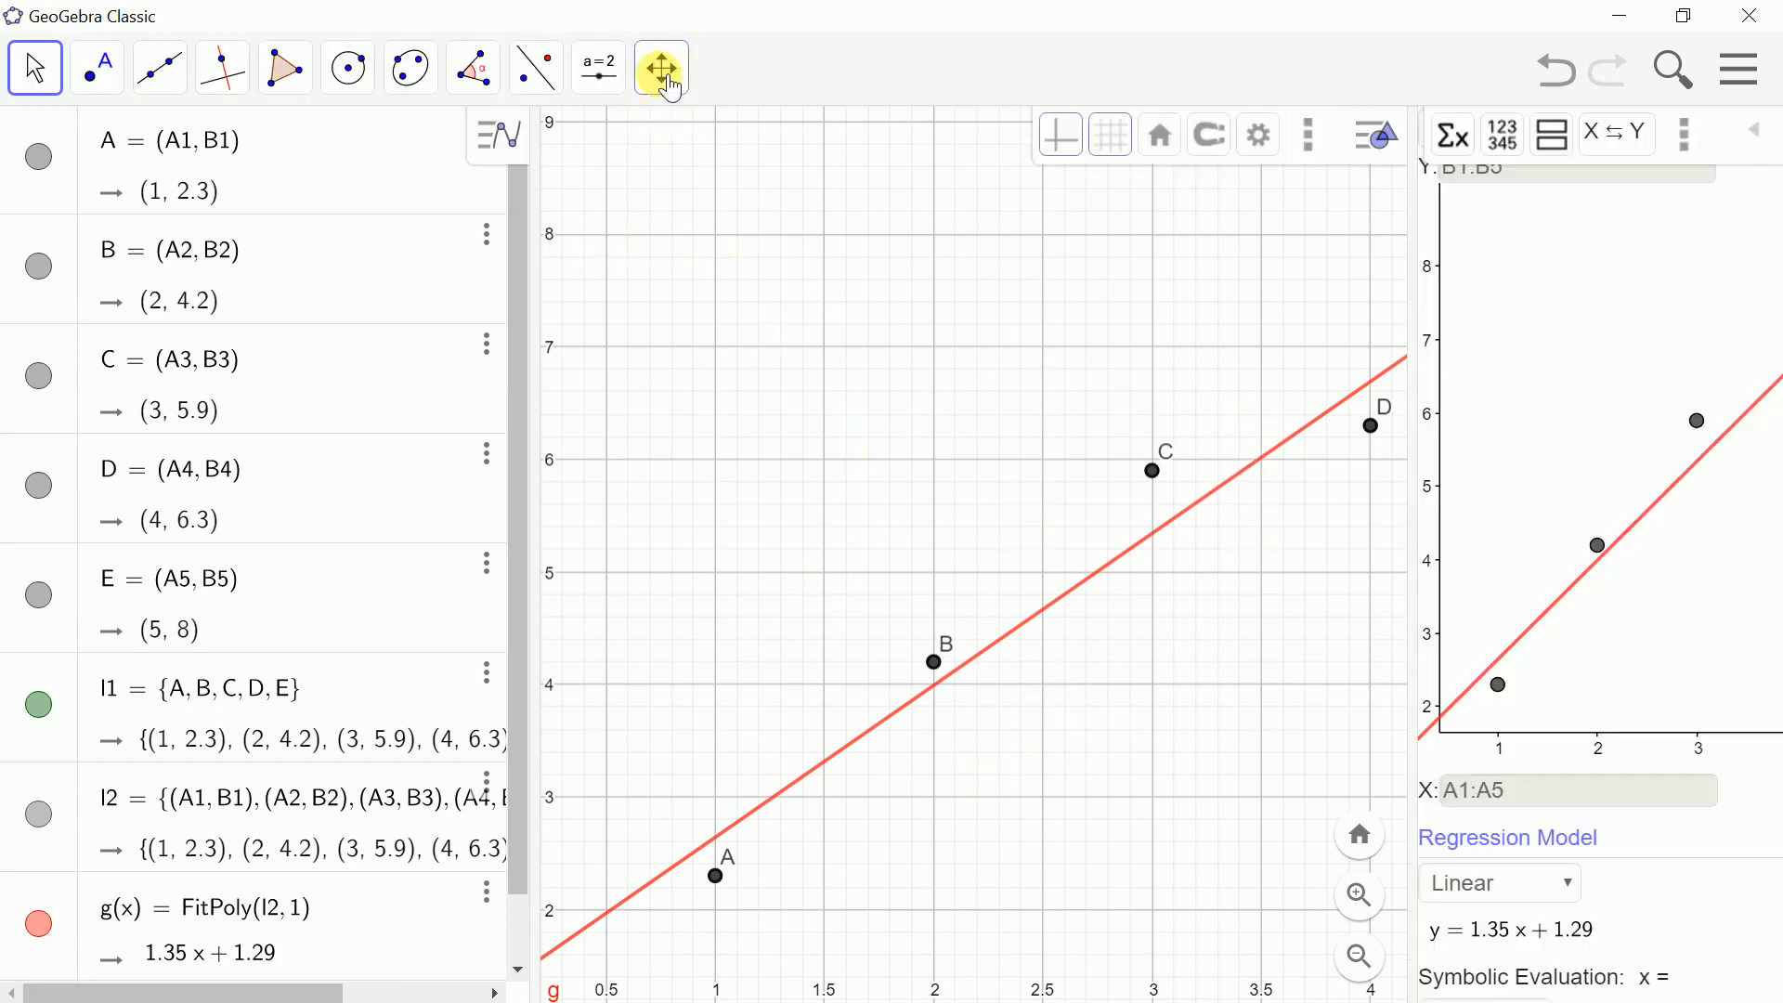
right_click(837, 332)
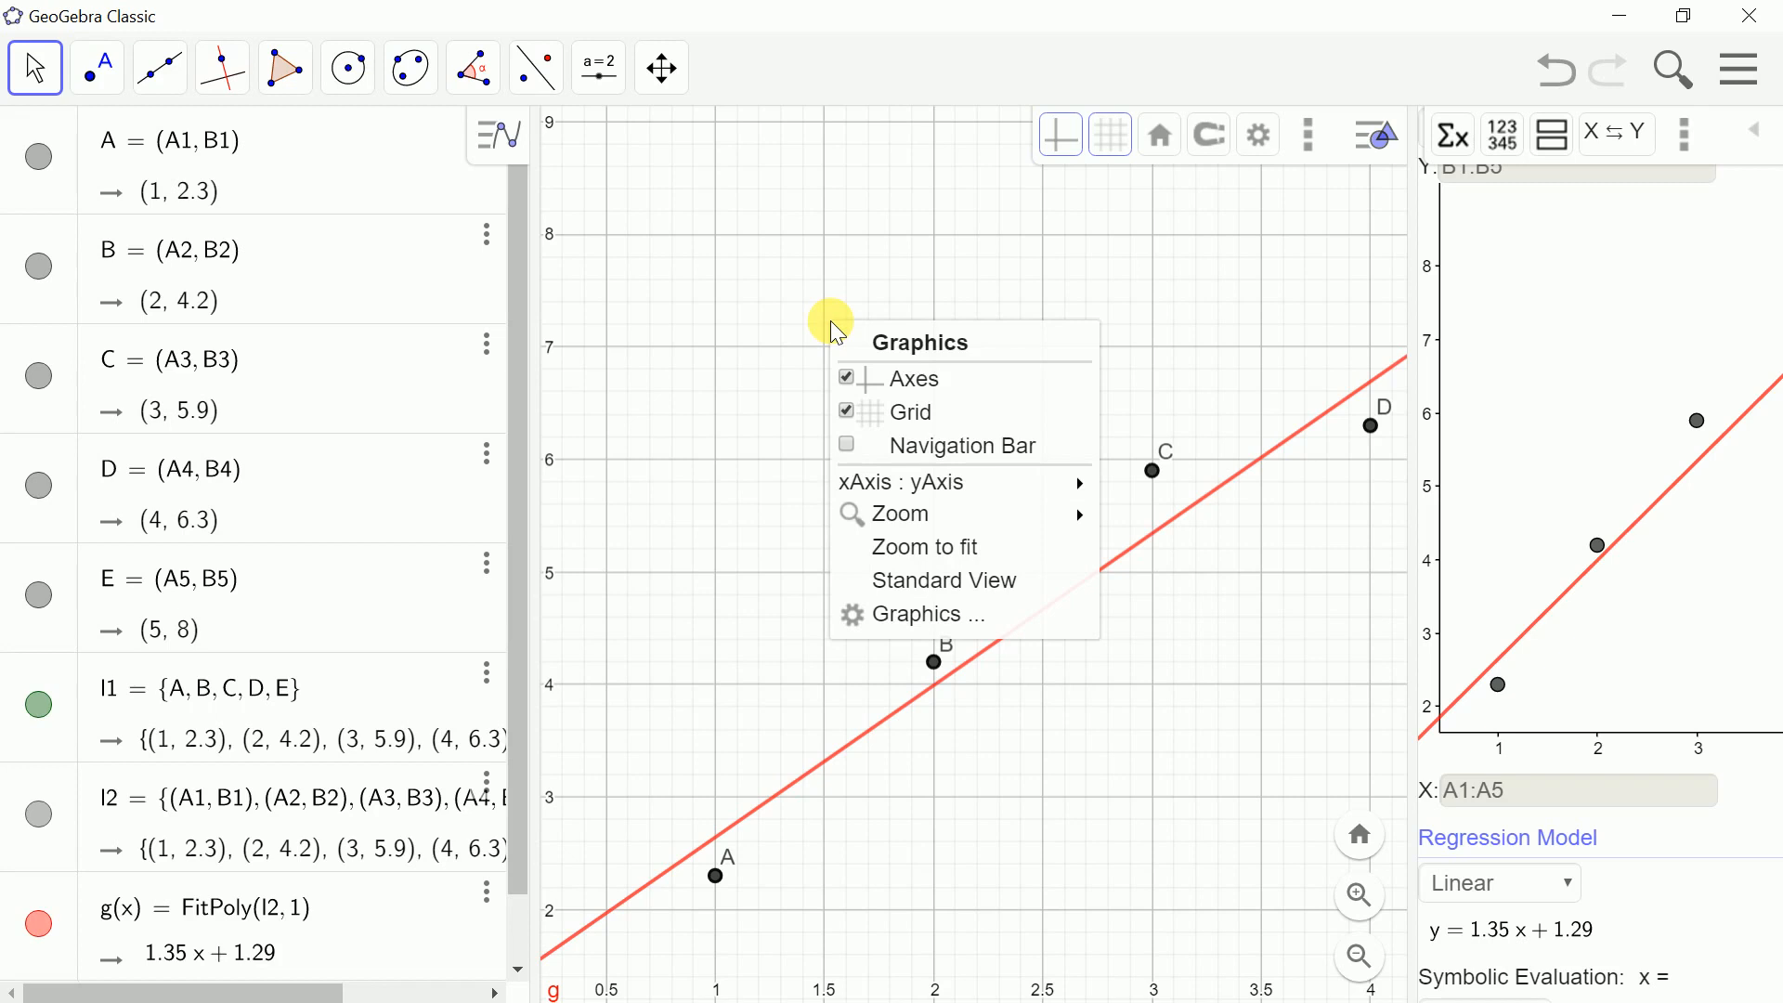
left_click(936, 560)
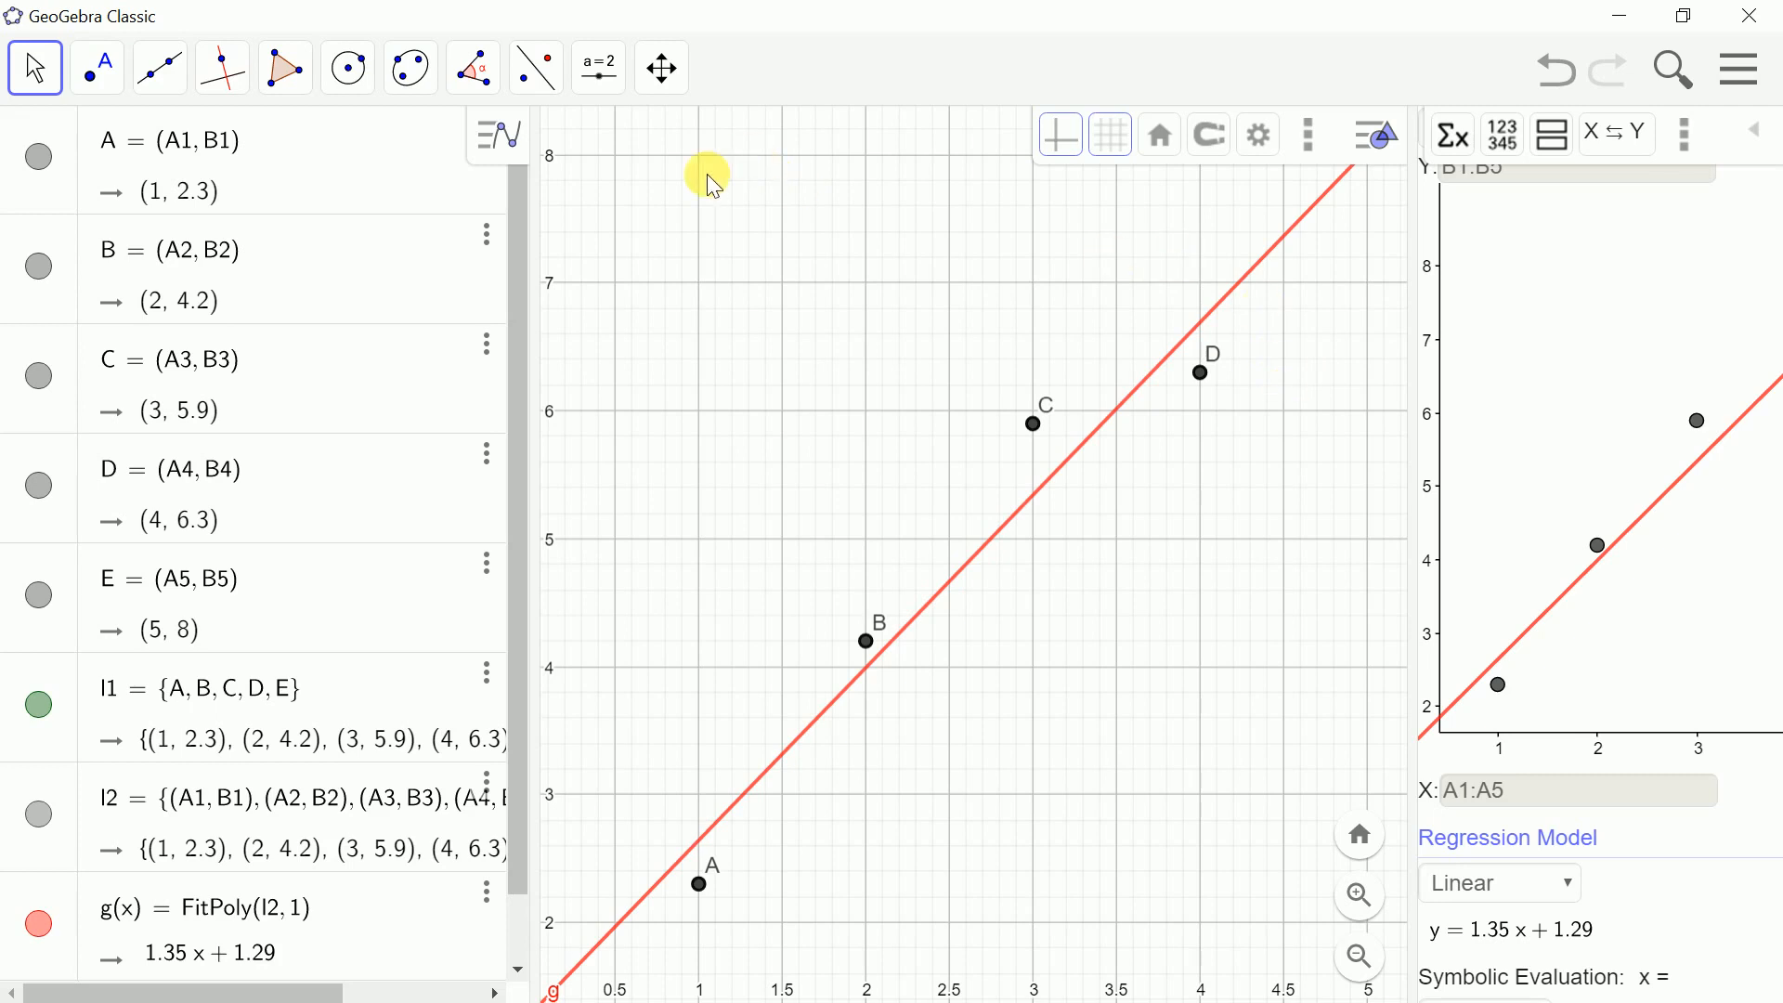
right_click(672, 243)
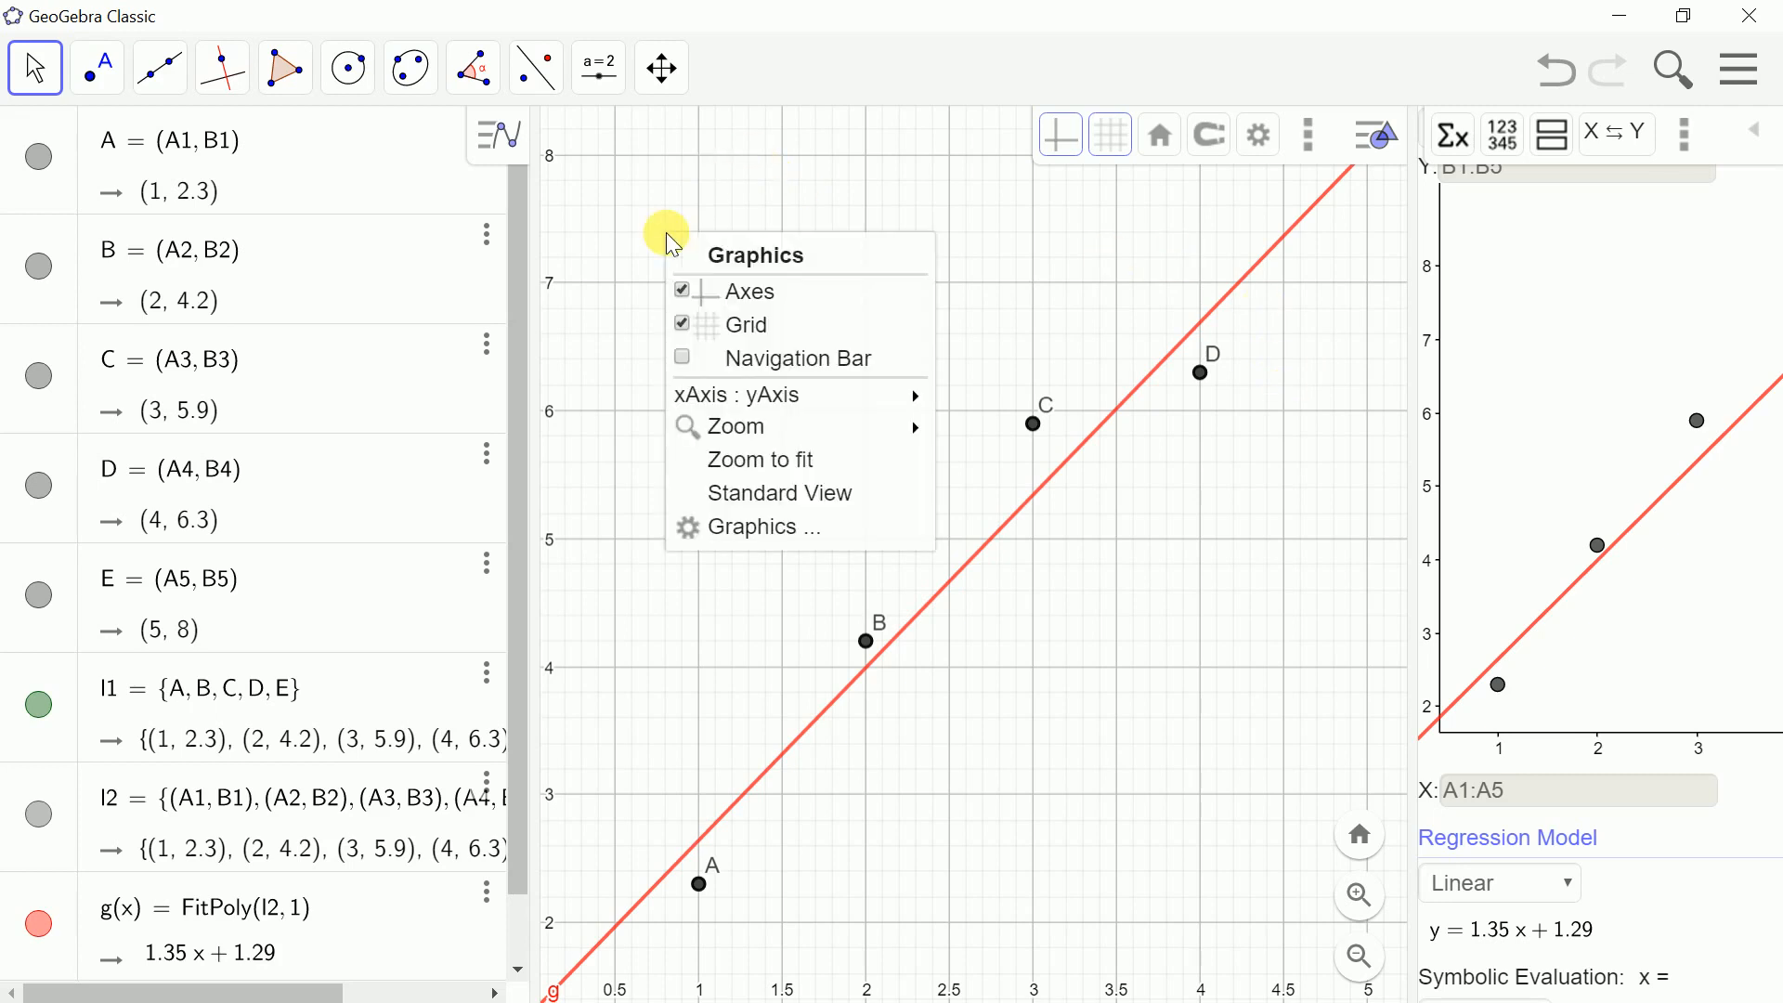
left_click(801, 494)
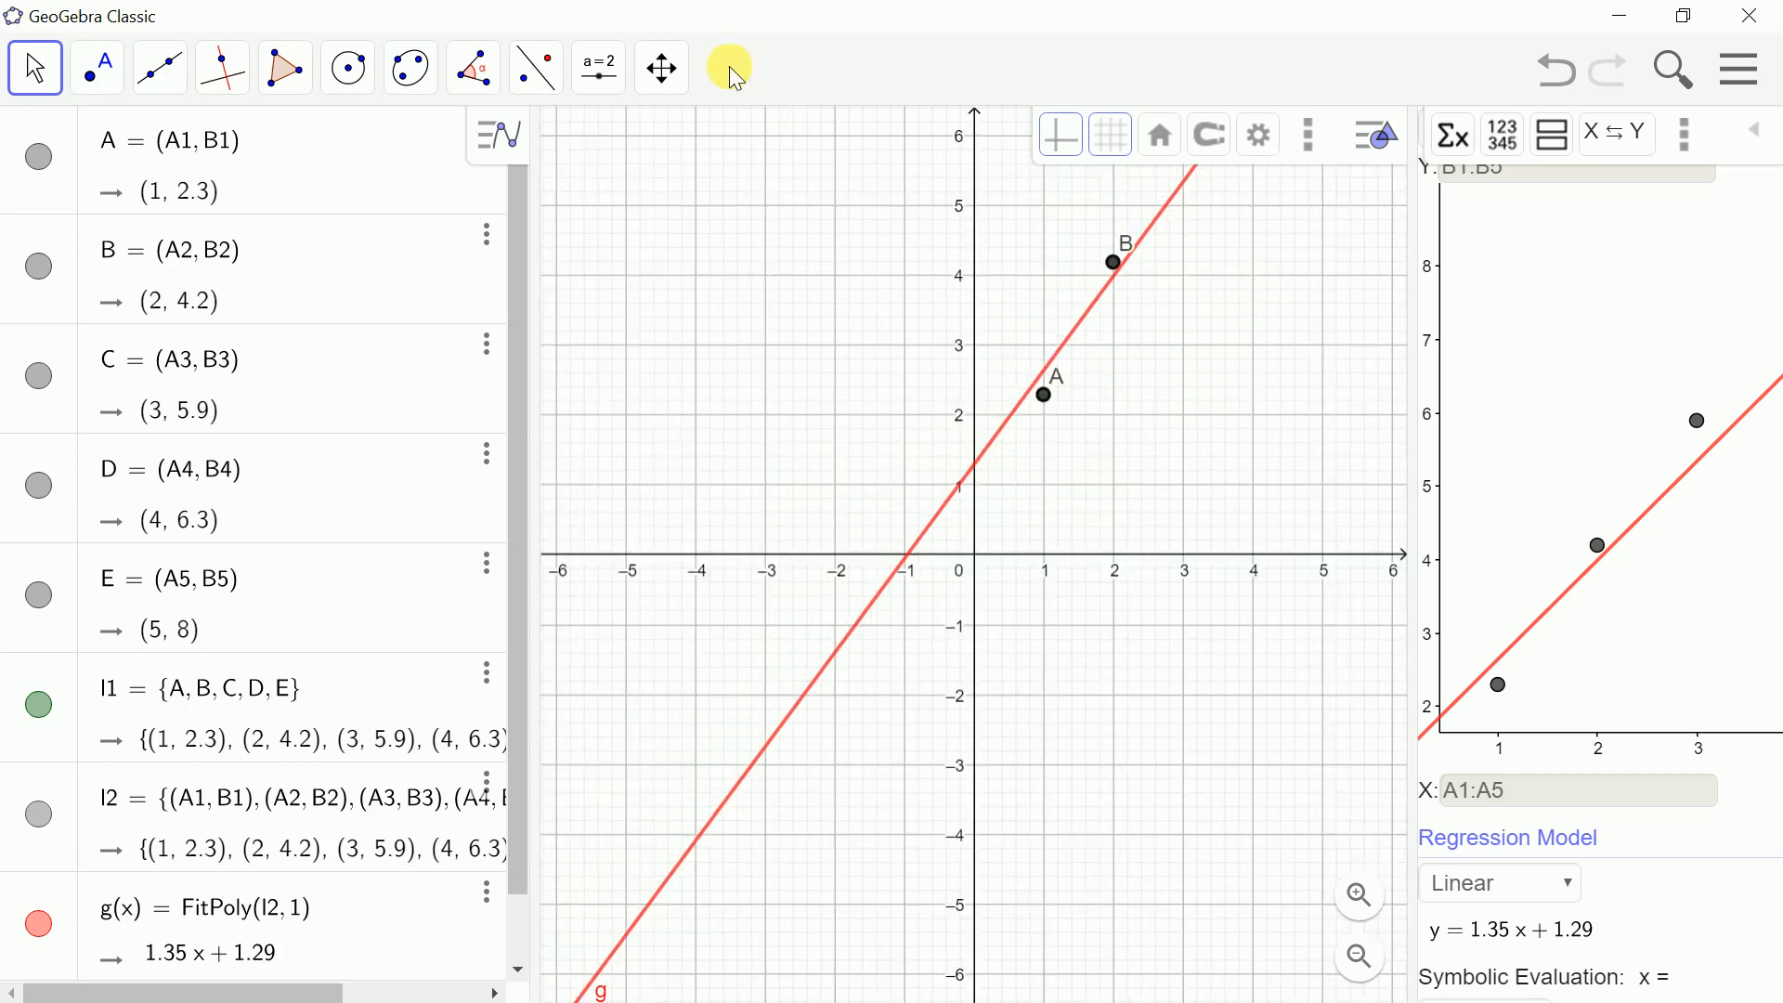
left_click(662, 67)
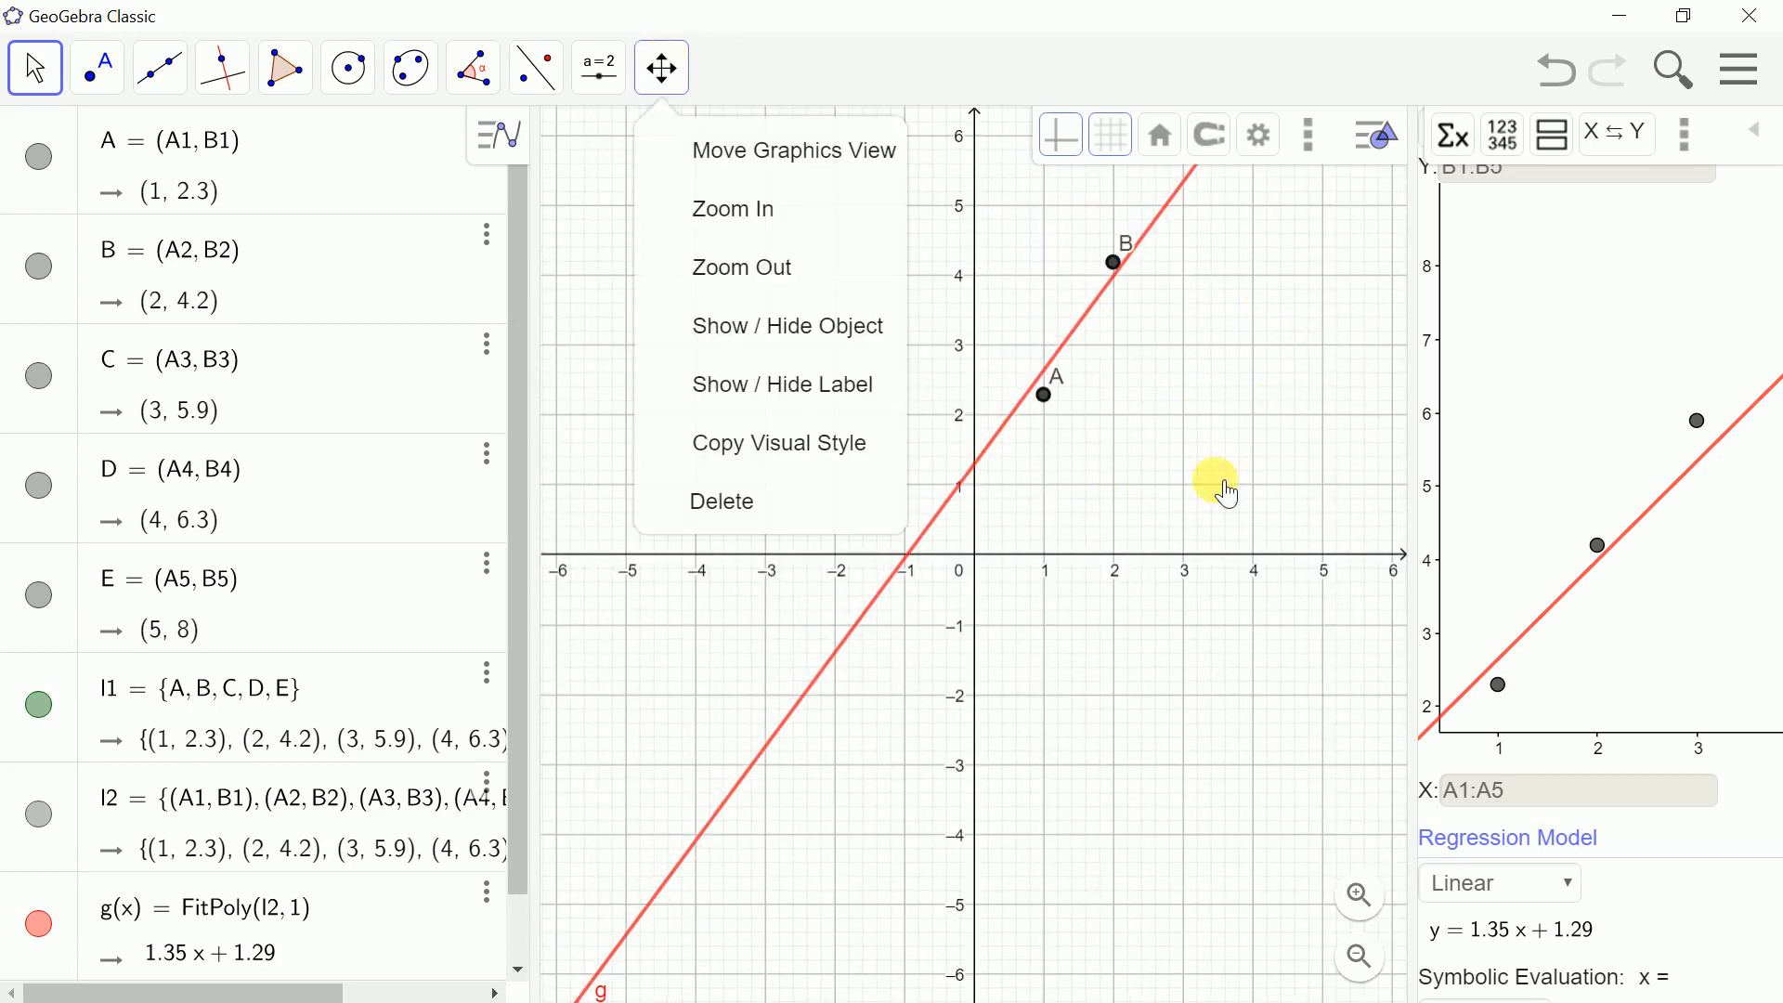
left_click_drag(1225, 483, 1109, 659)
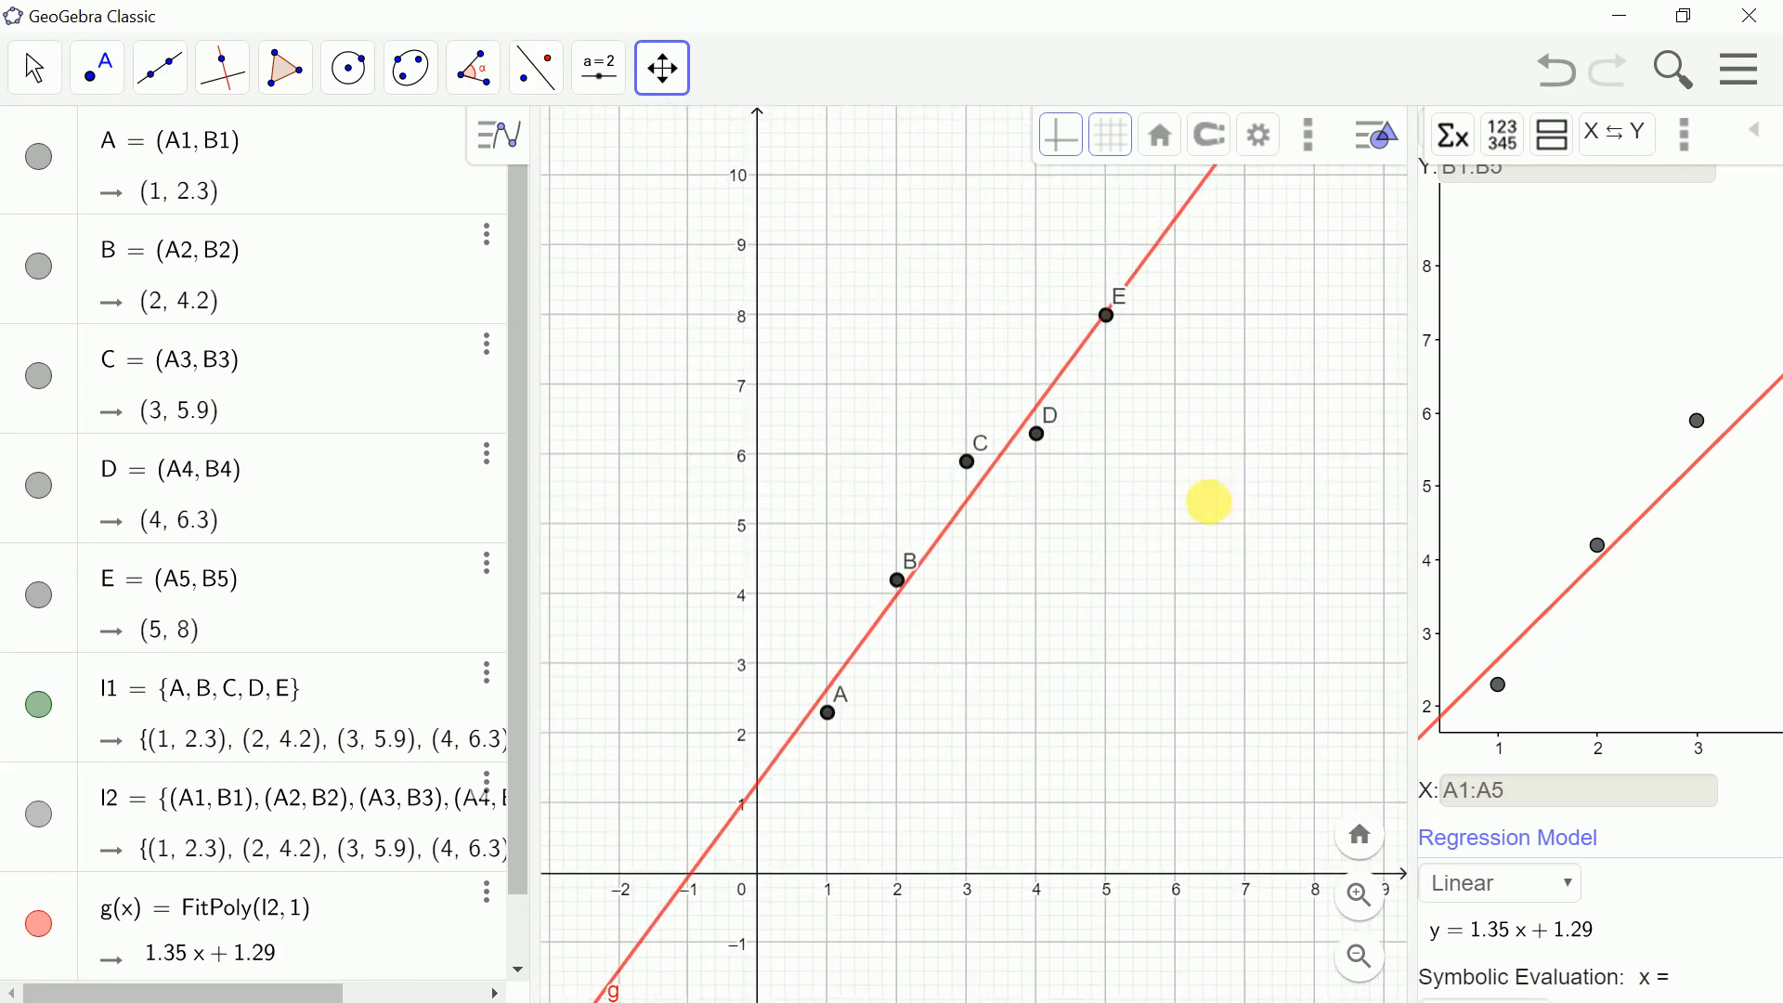
left_click_drag(1206, 502, 1157, 531)
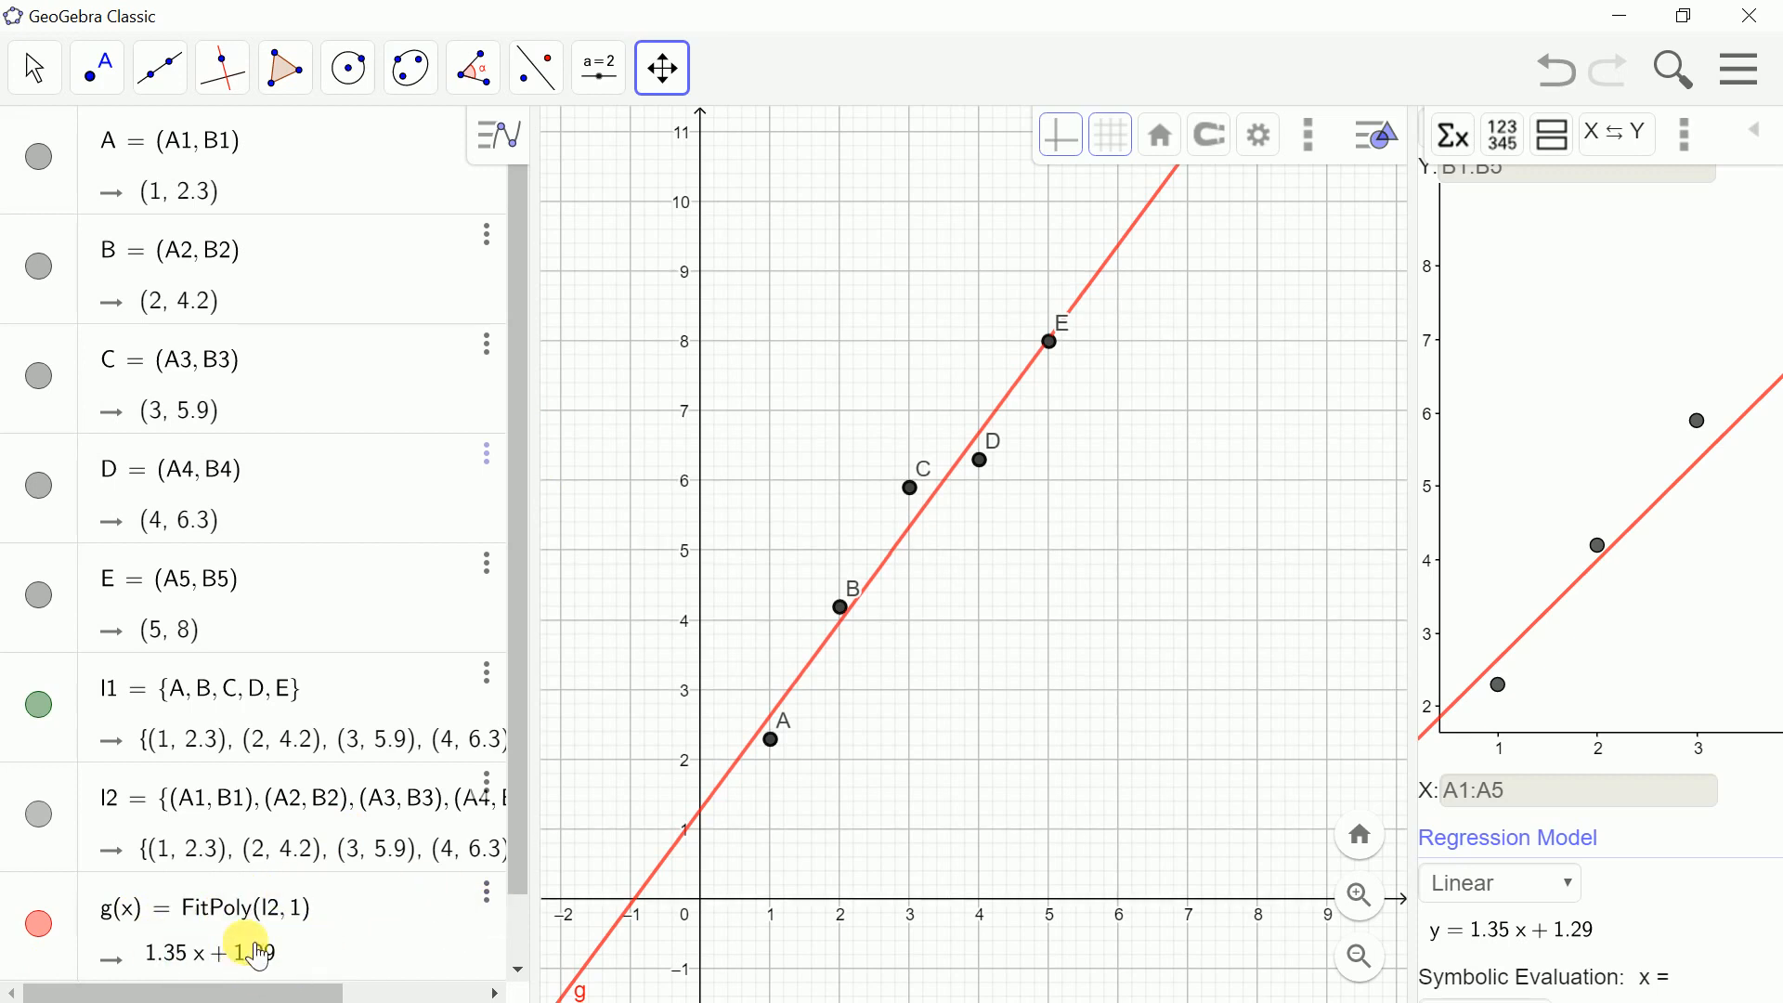
- Set the label of the regression function g to show Name & Value
left_click(487, 897)
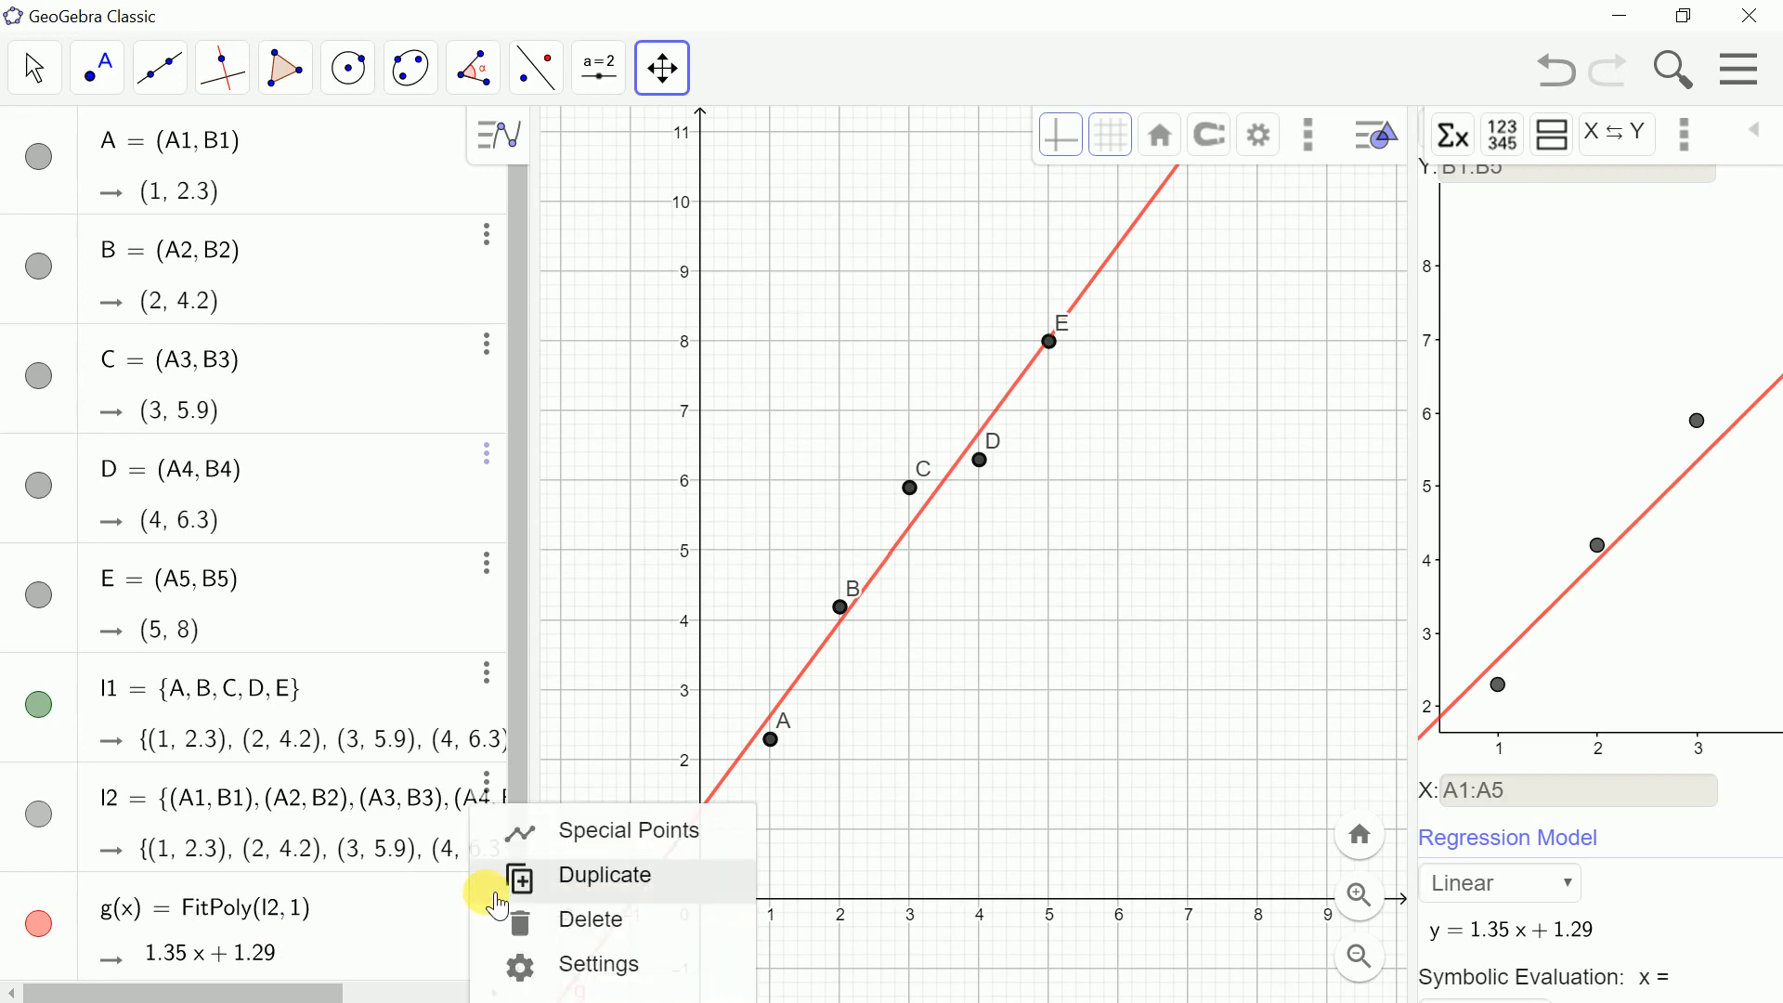
left_click(563, 970)
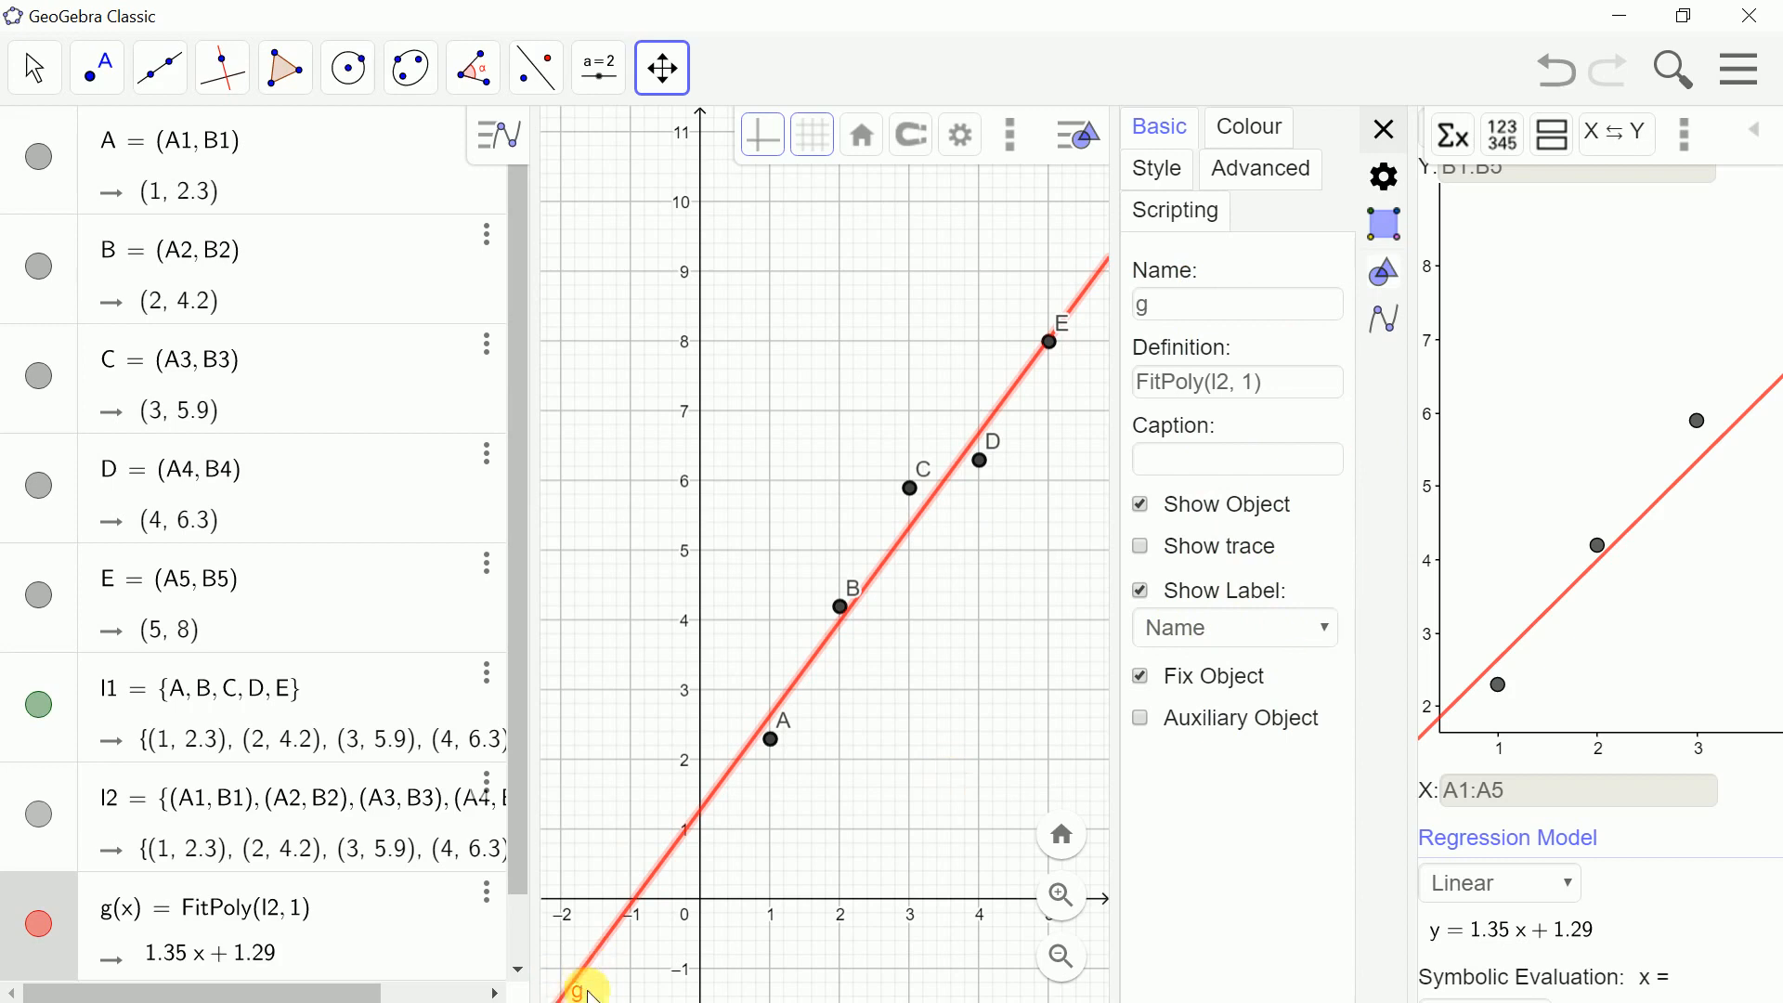
left_click(1329, 630)
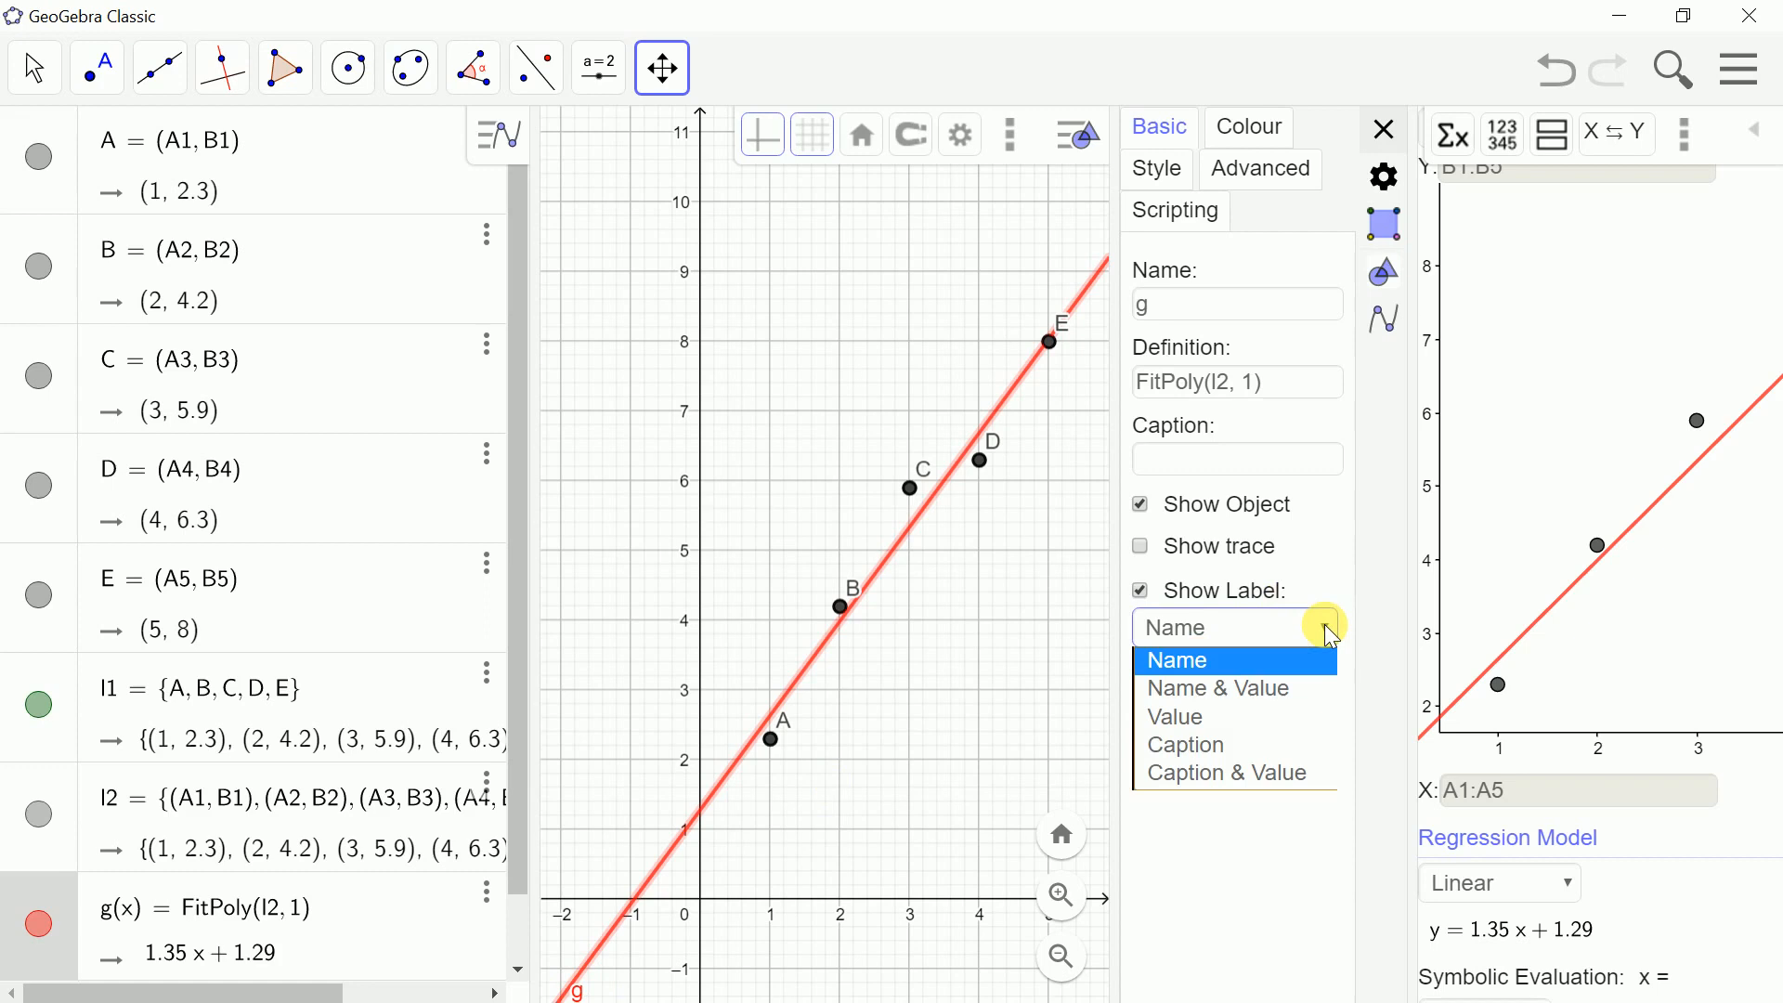
left_click(1245, 691)
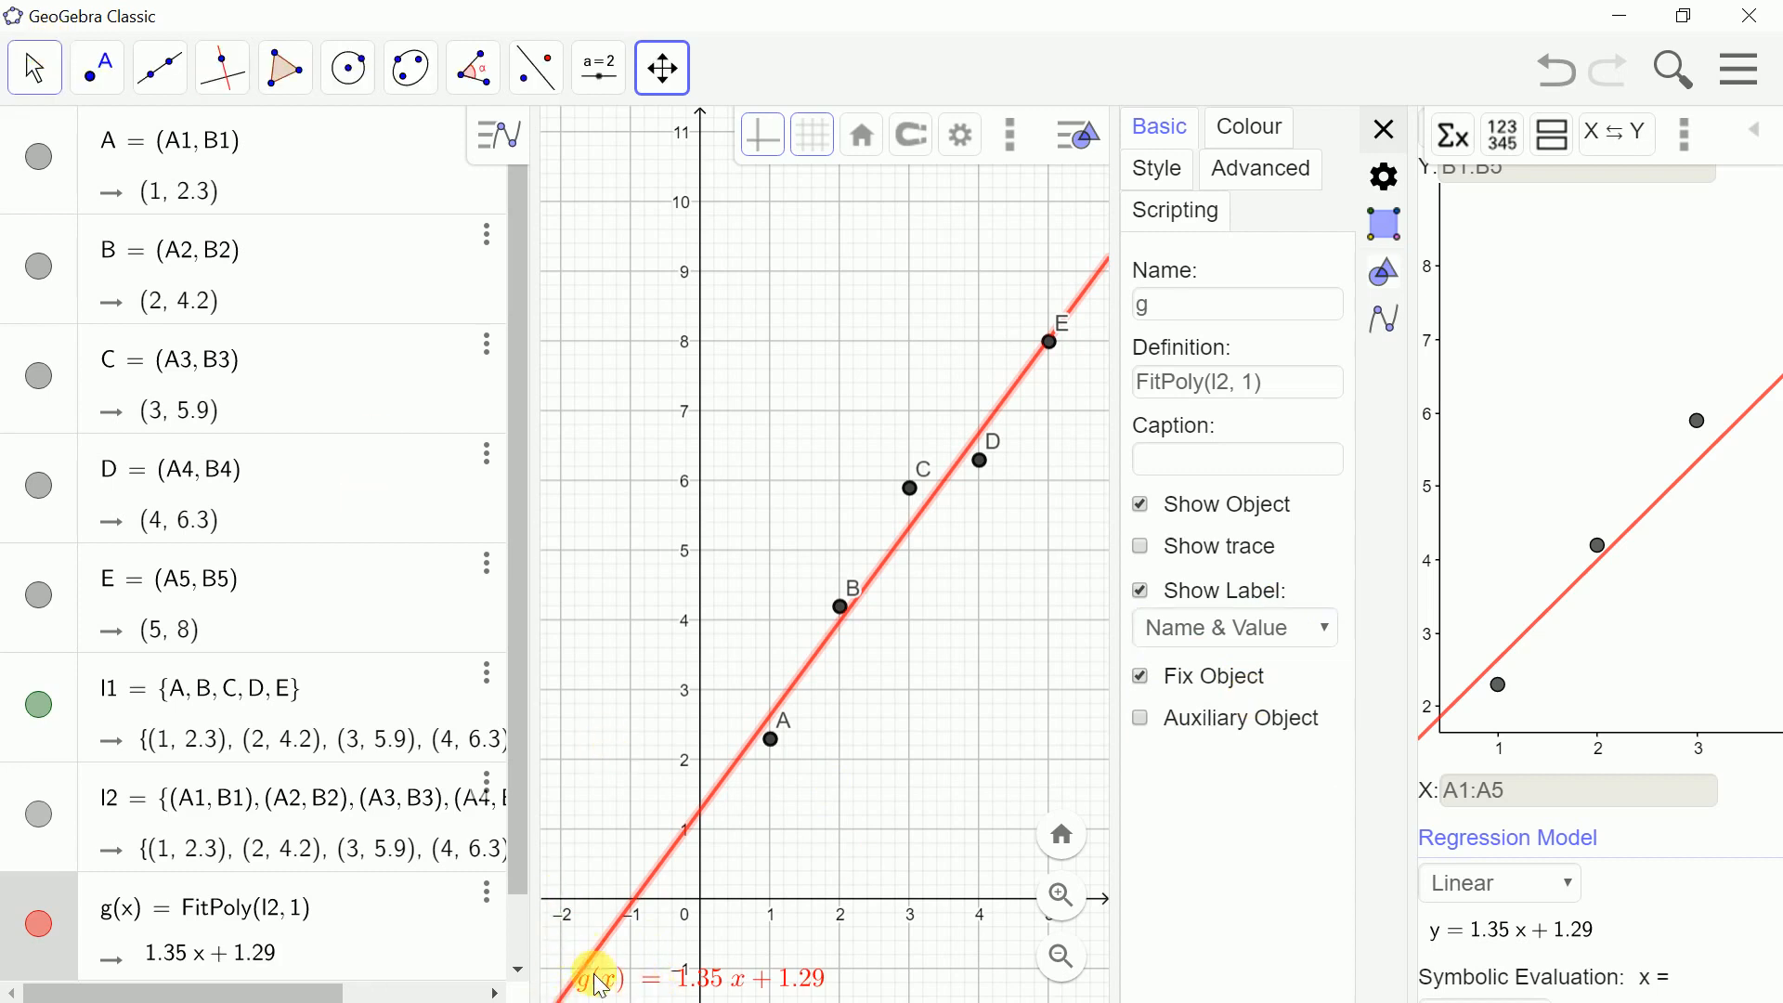
- Move the equation label of g in the Graphics view to just below the x-axis, near the origin
key("Escape")
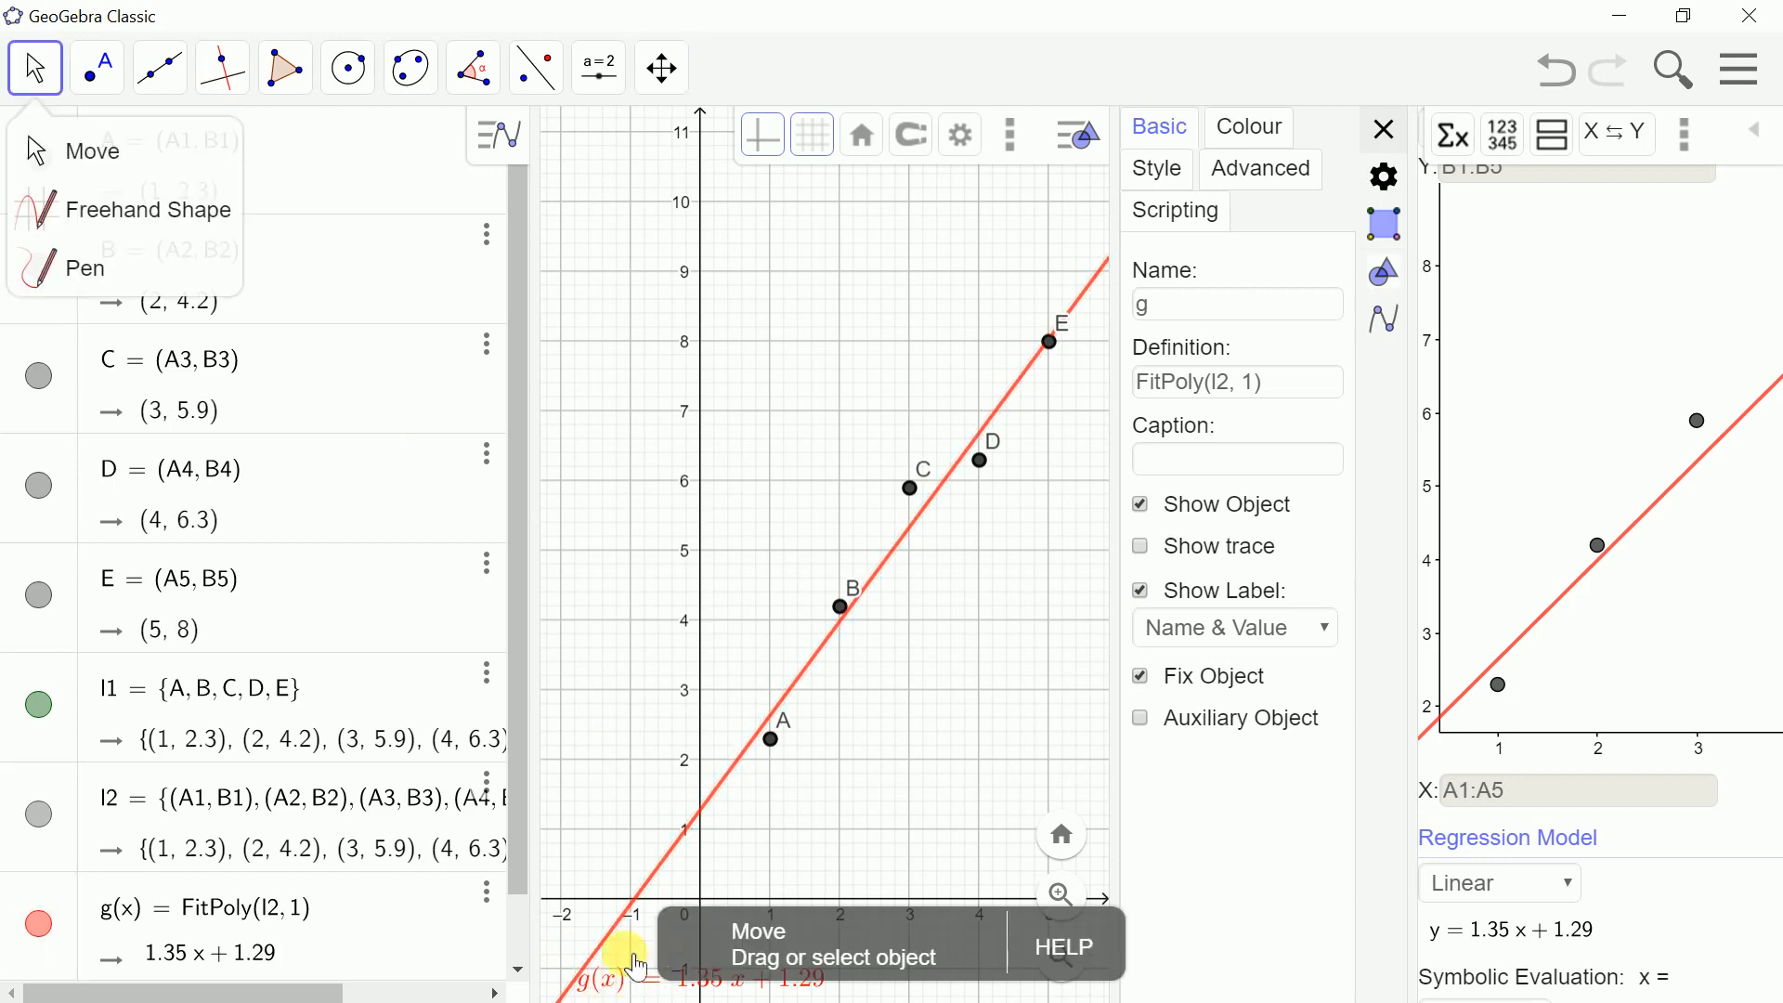
left_click(599, 977)
left_click_drag(703, 955, 687, 950)
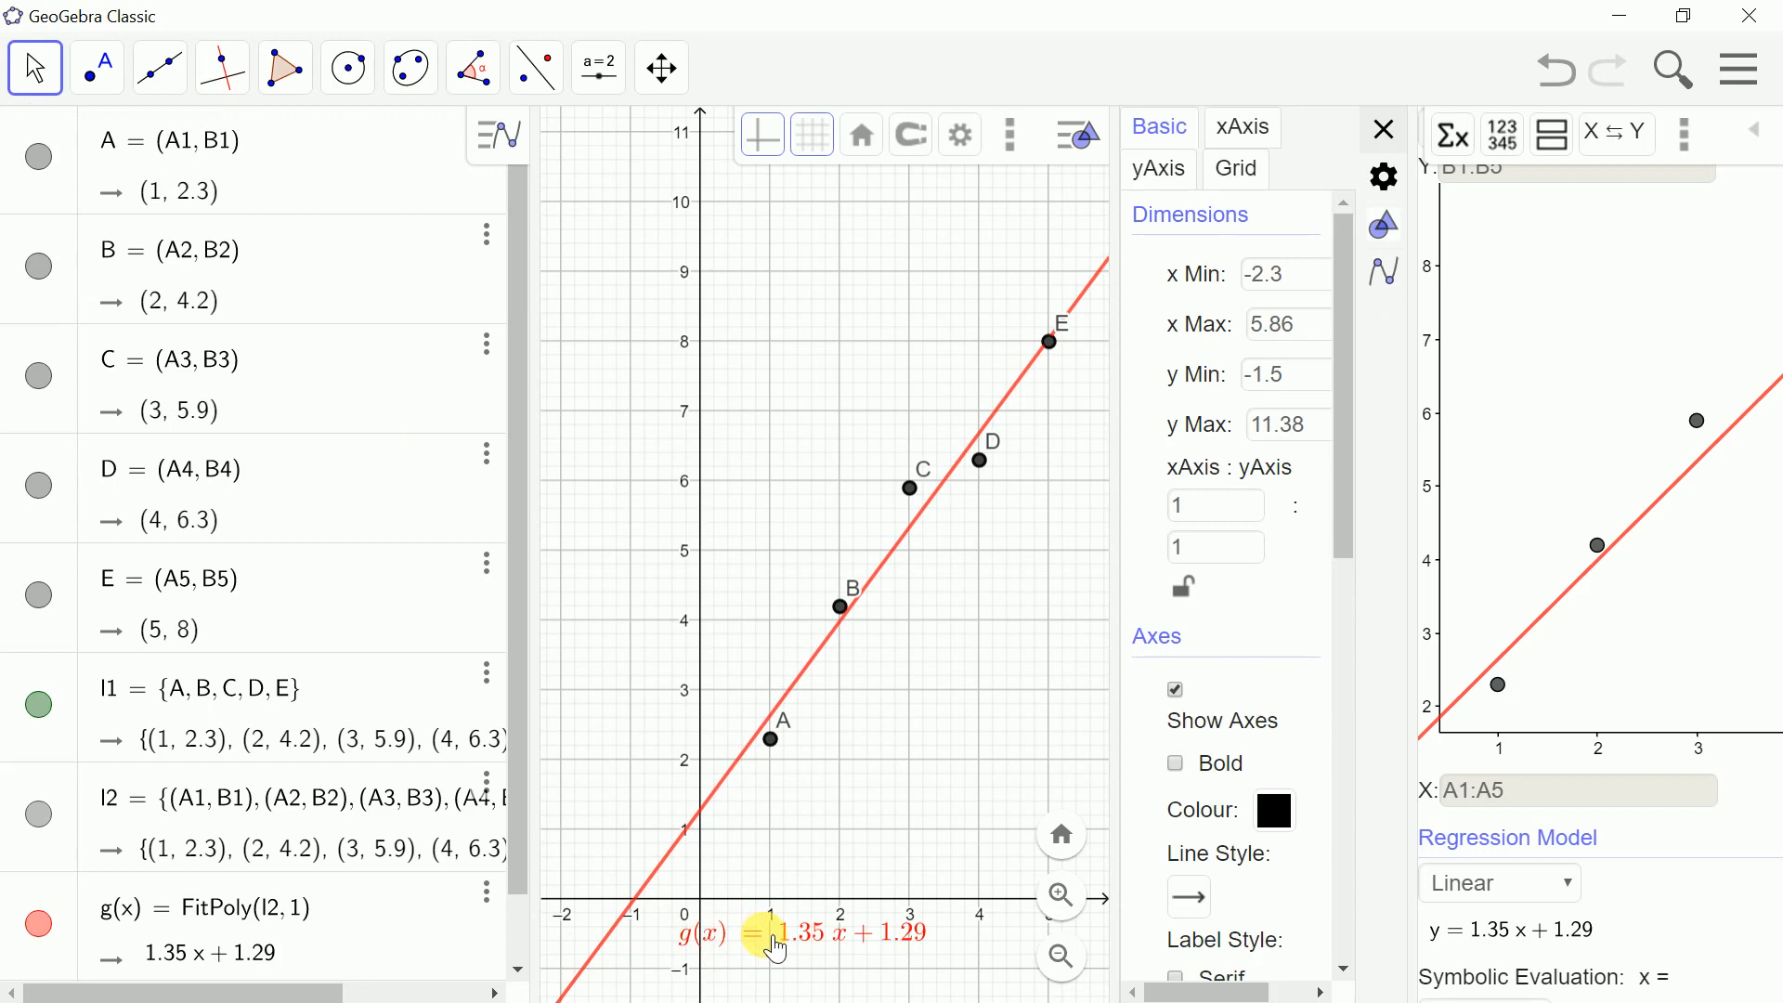
left_click(860, 738)
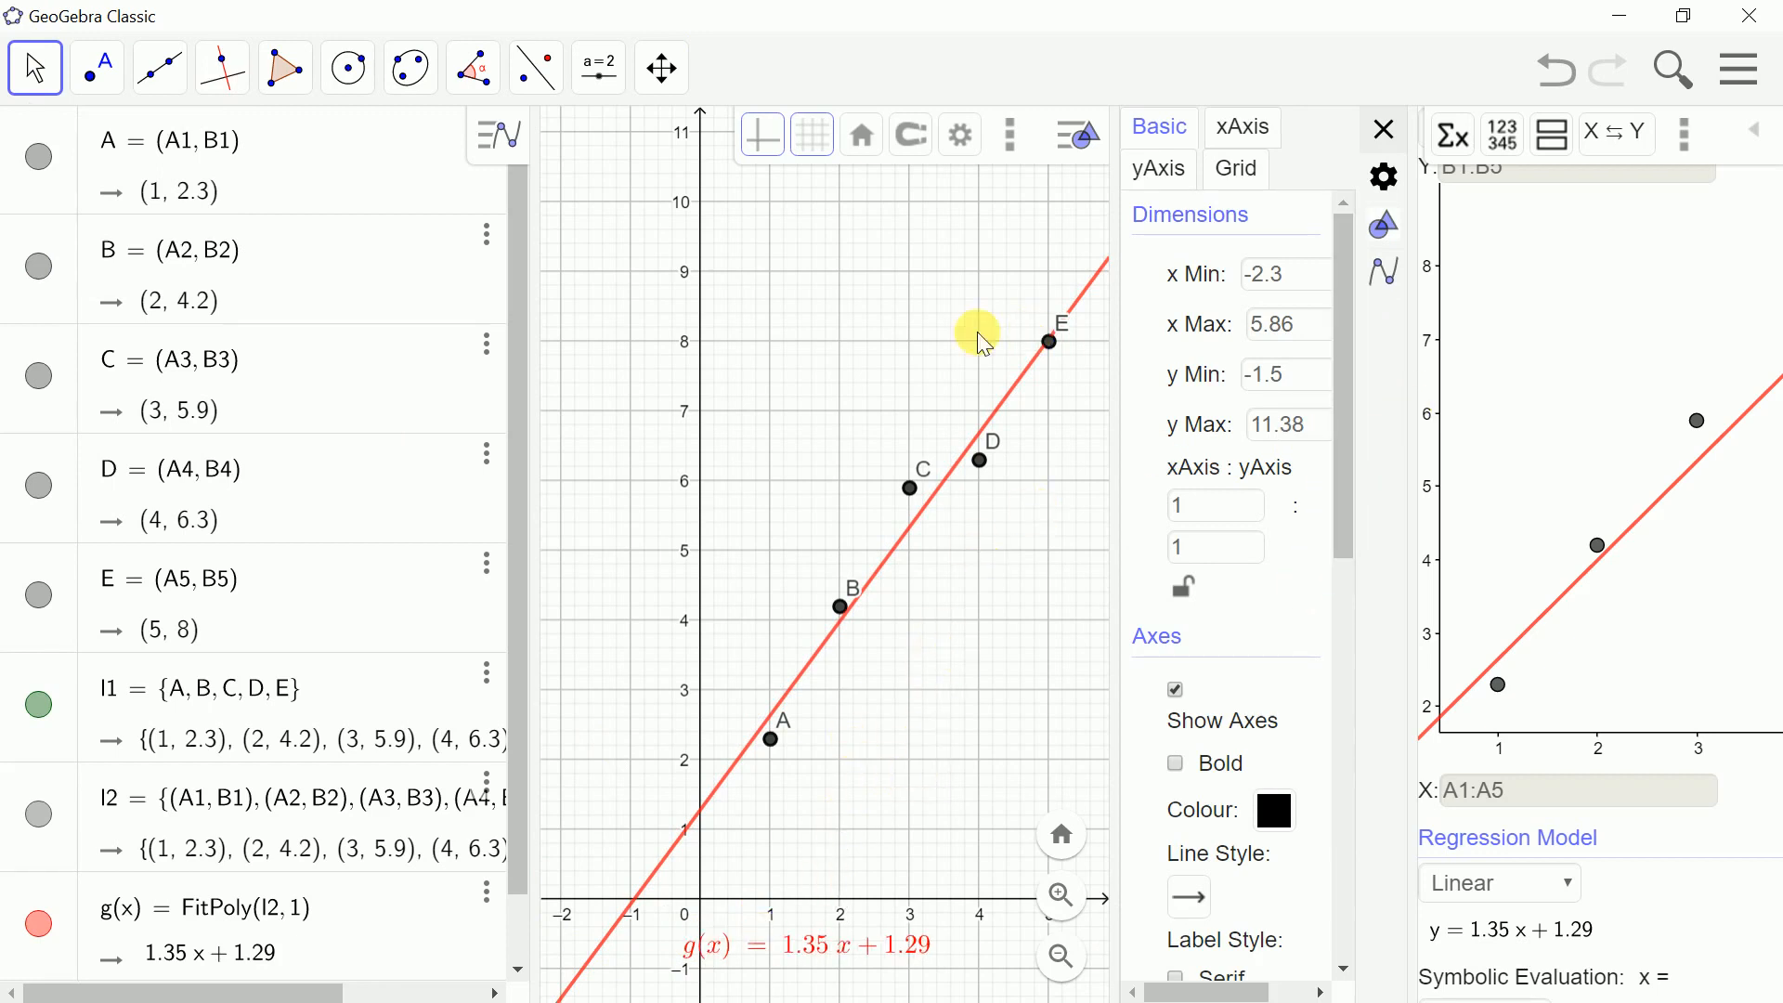
- Sort the objects in the Algebra view by Object Type
left_click_drag(518, 485, 518, 287)
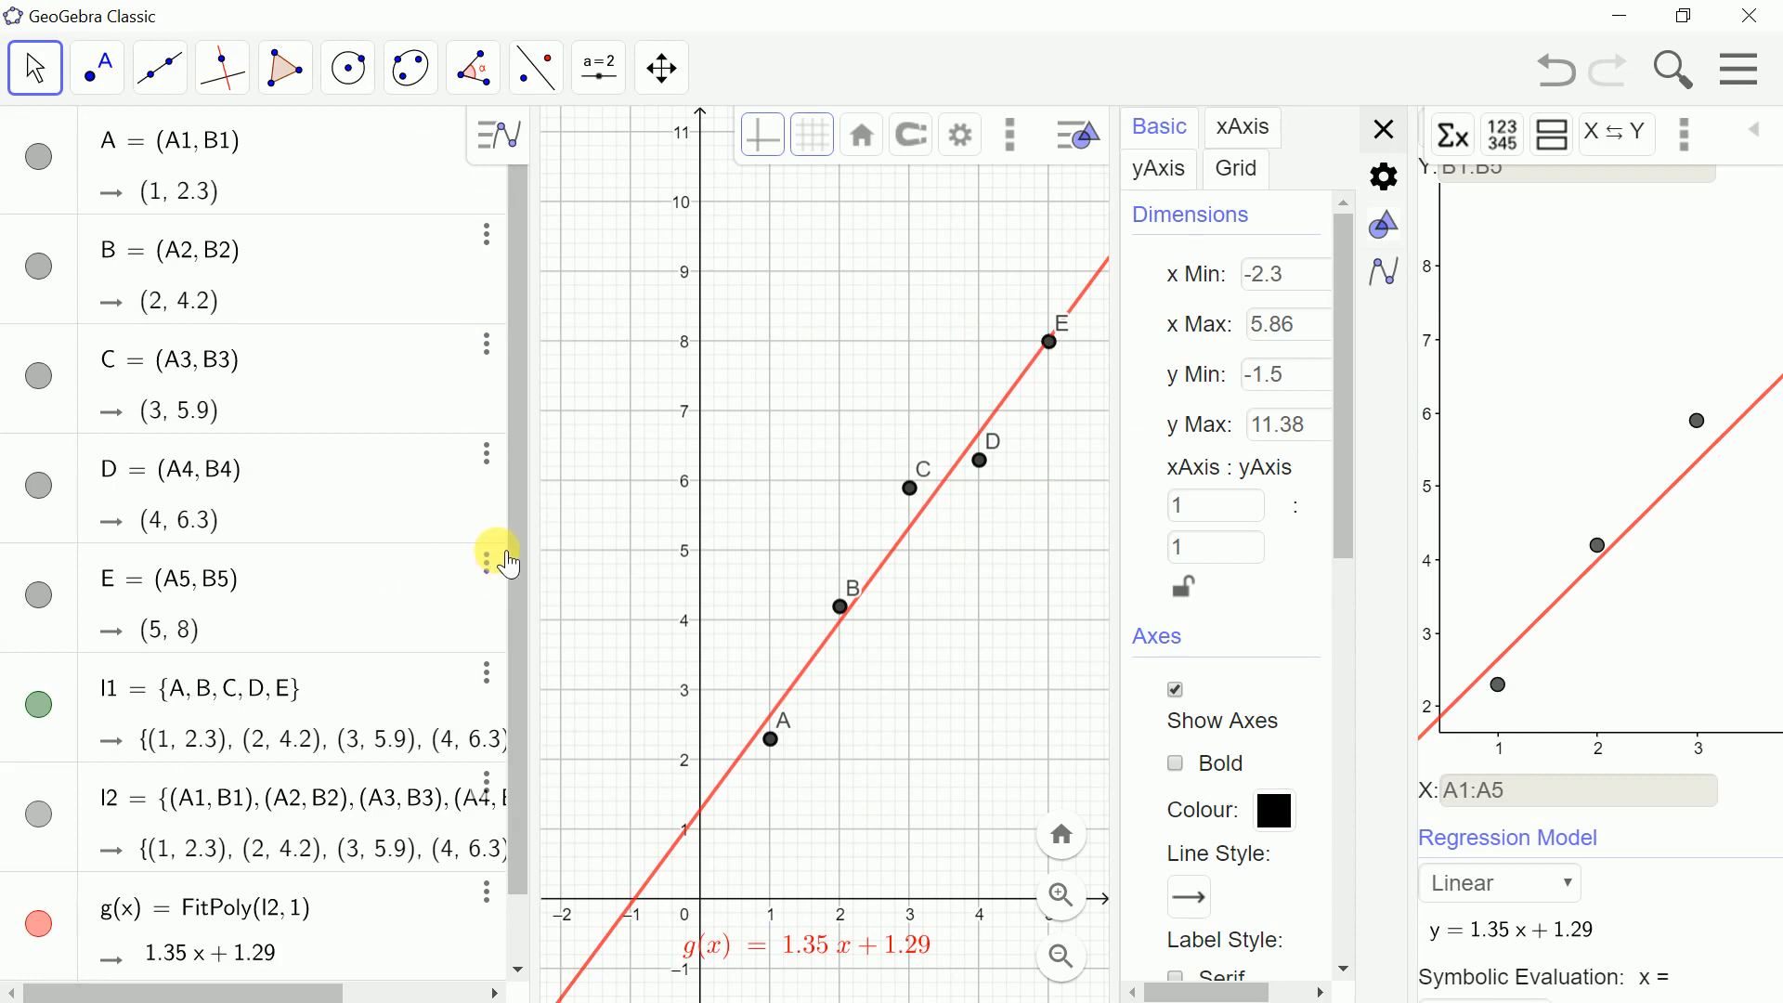
left_click(506, 139)
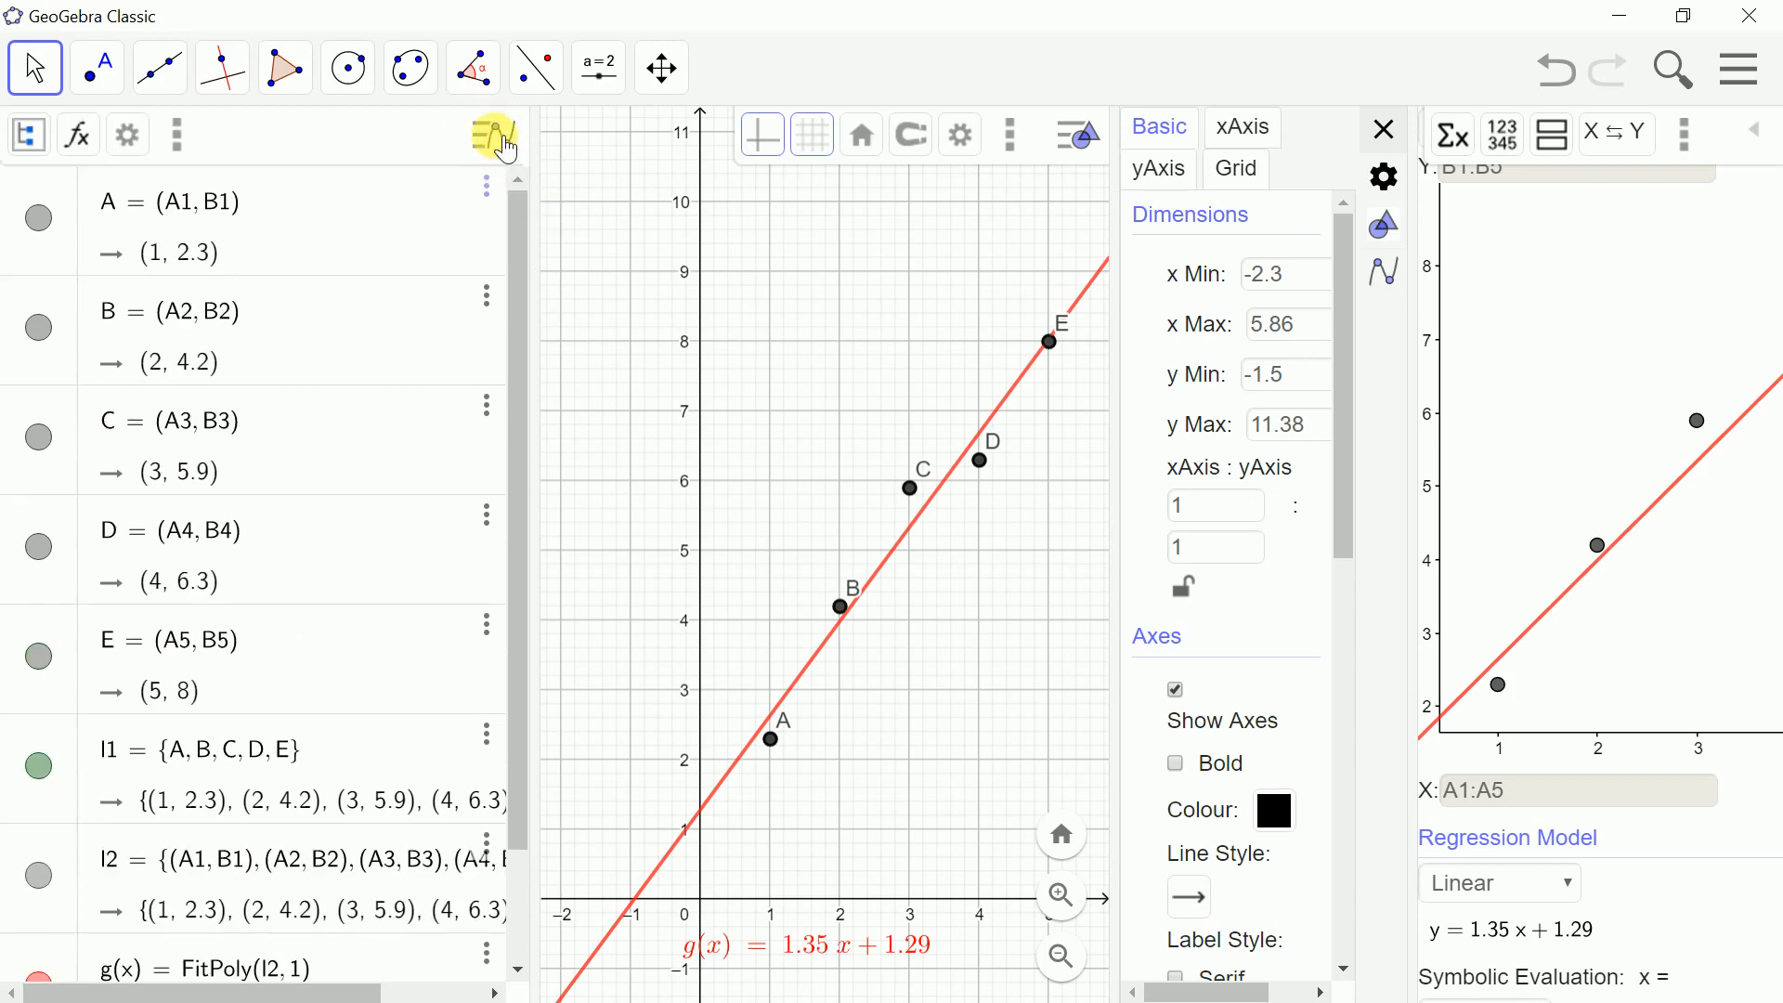
left_click(33, 139)
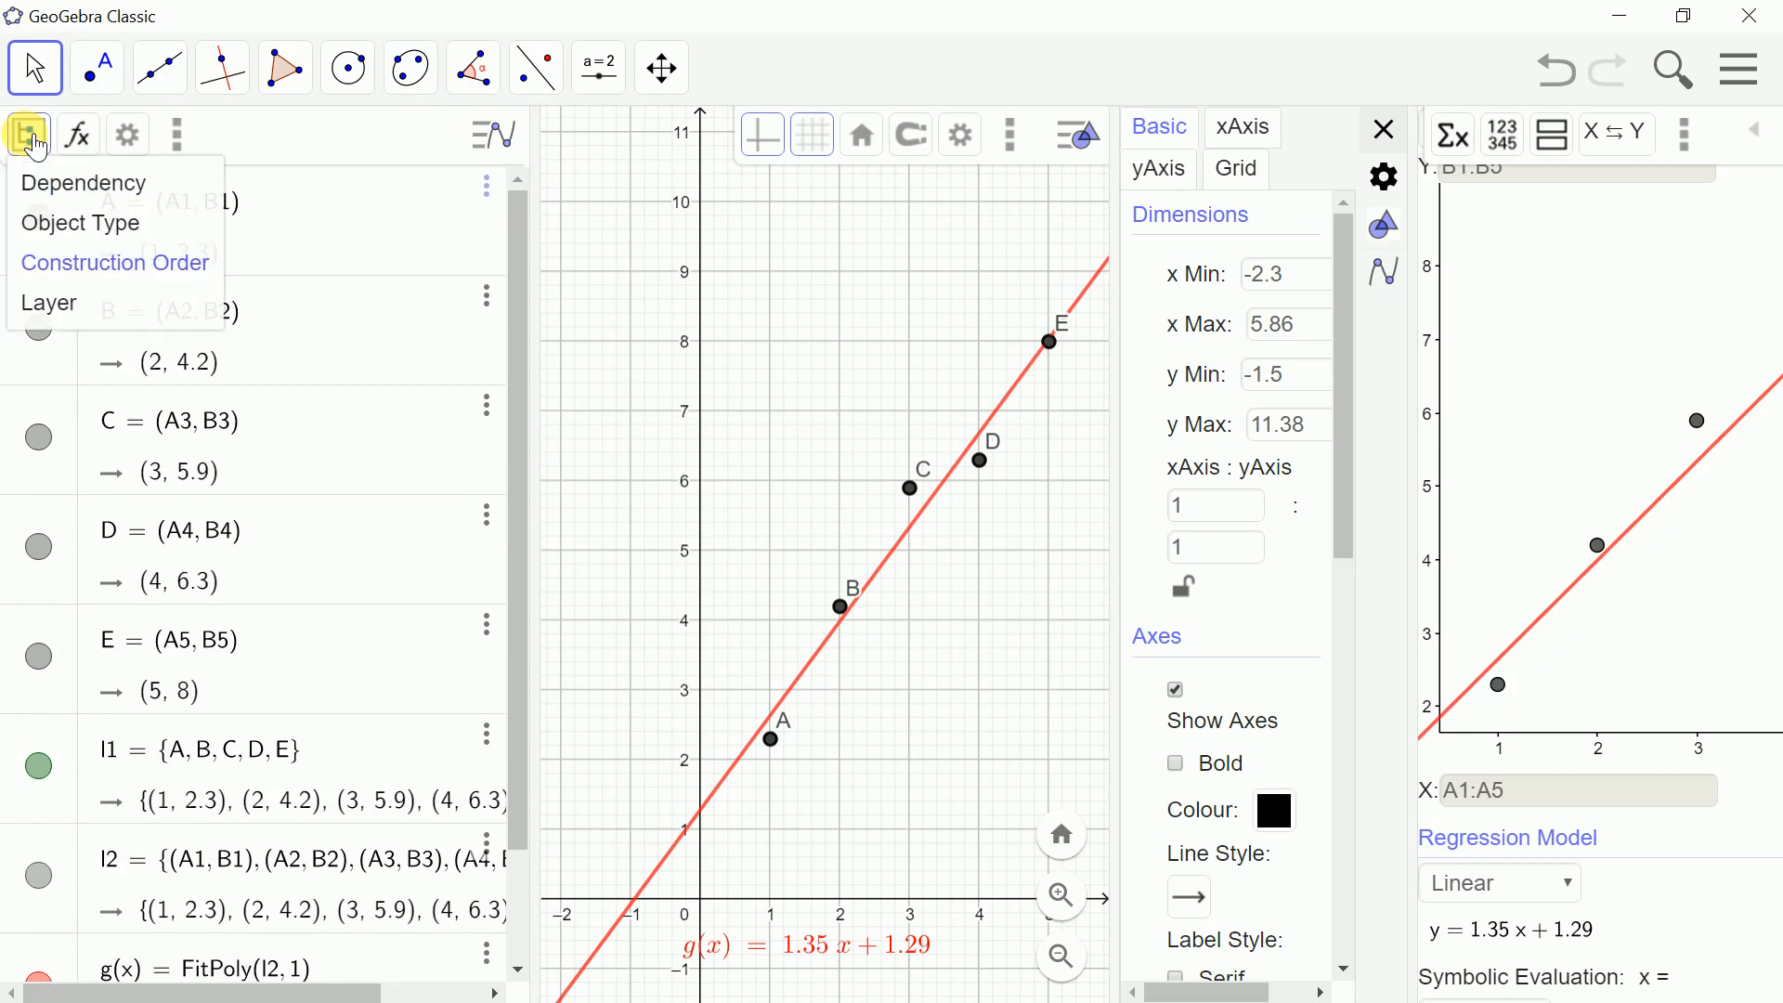
left_click(74, 234)
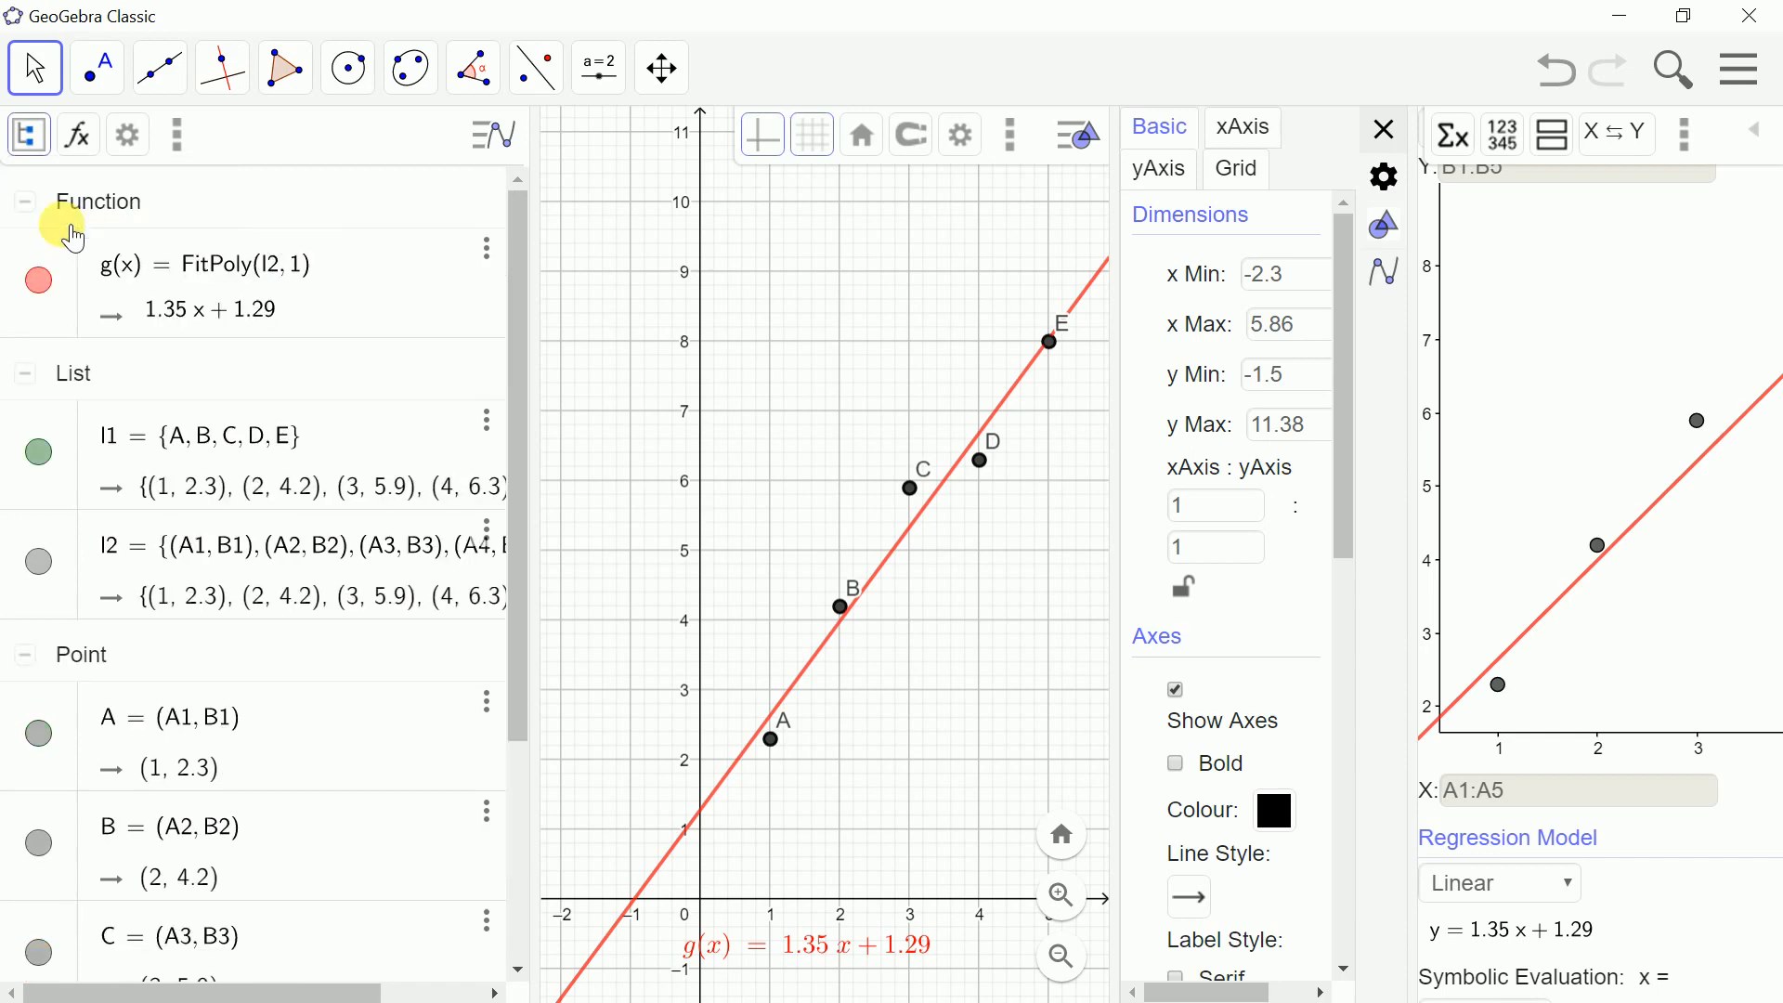
- Select all objects in the Point group, set their labels to Value and close the settings
scroll(237, 242, "down", 5)
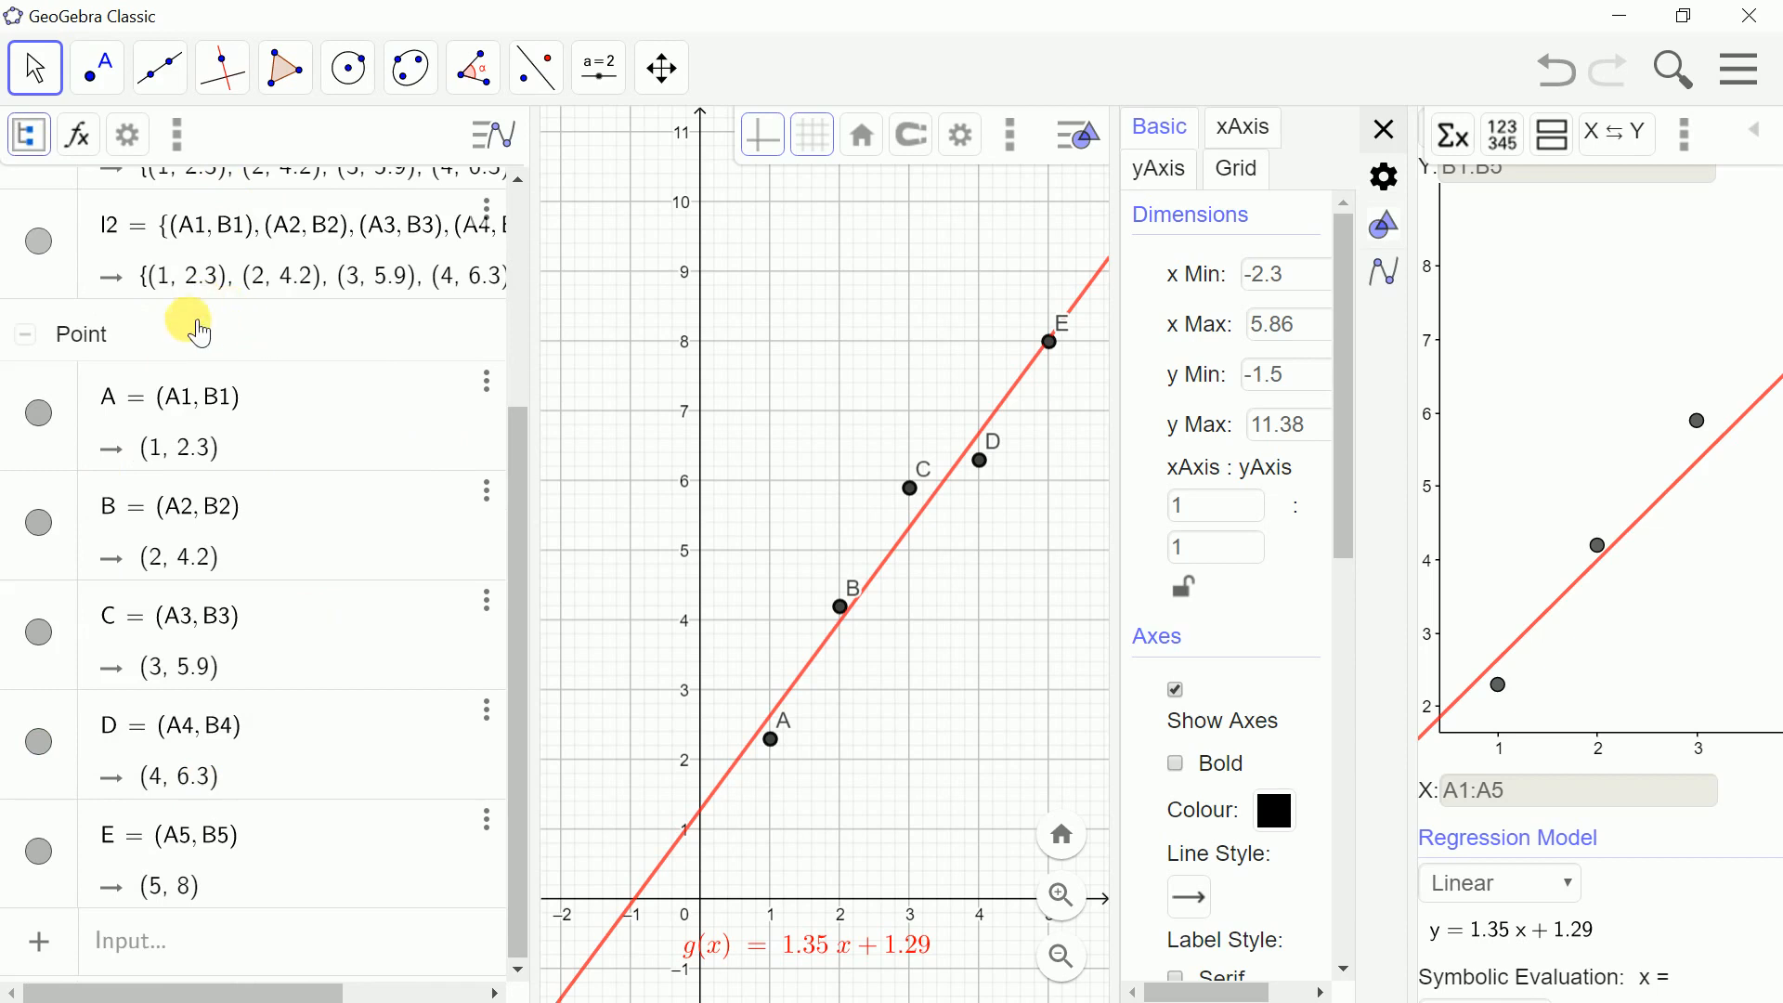
left_click(90, 337)
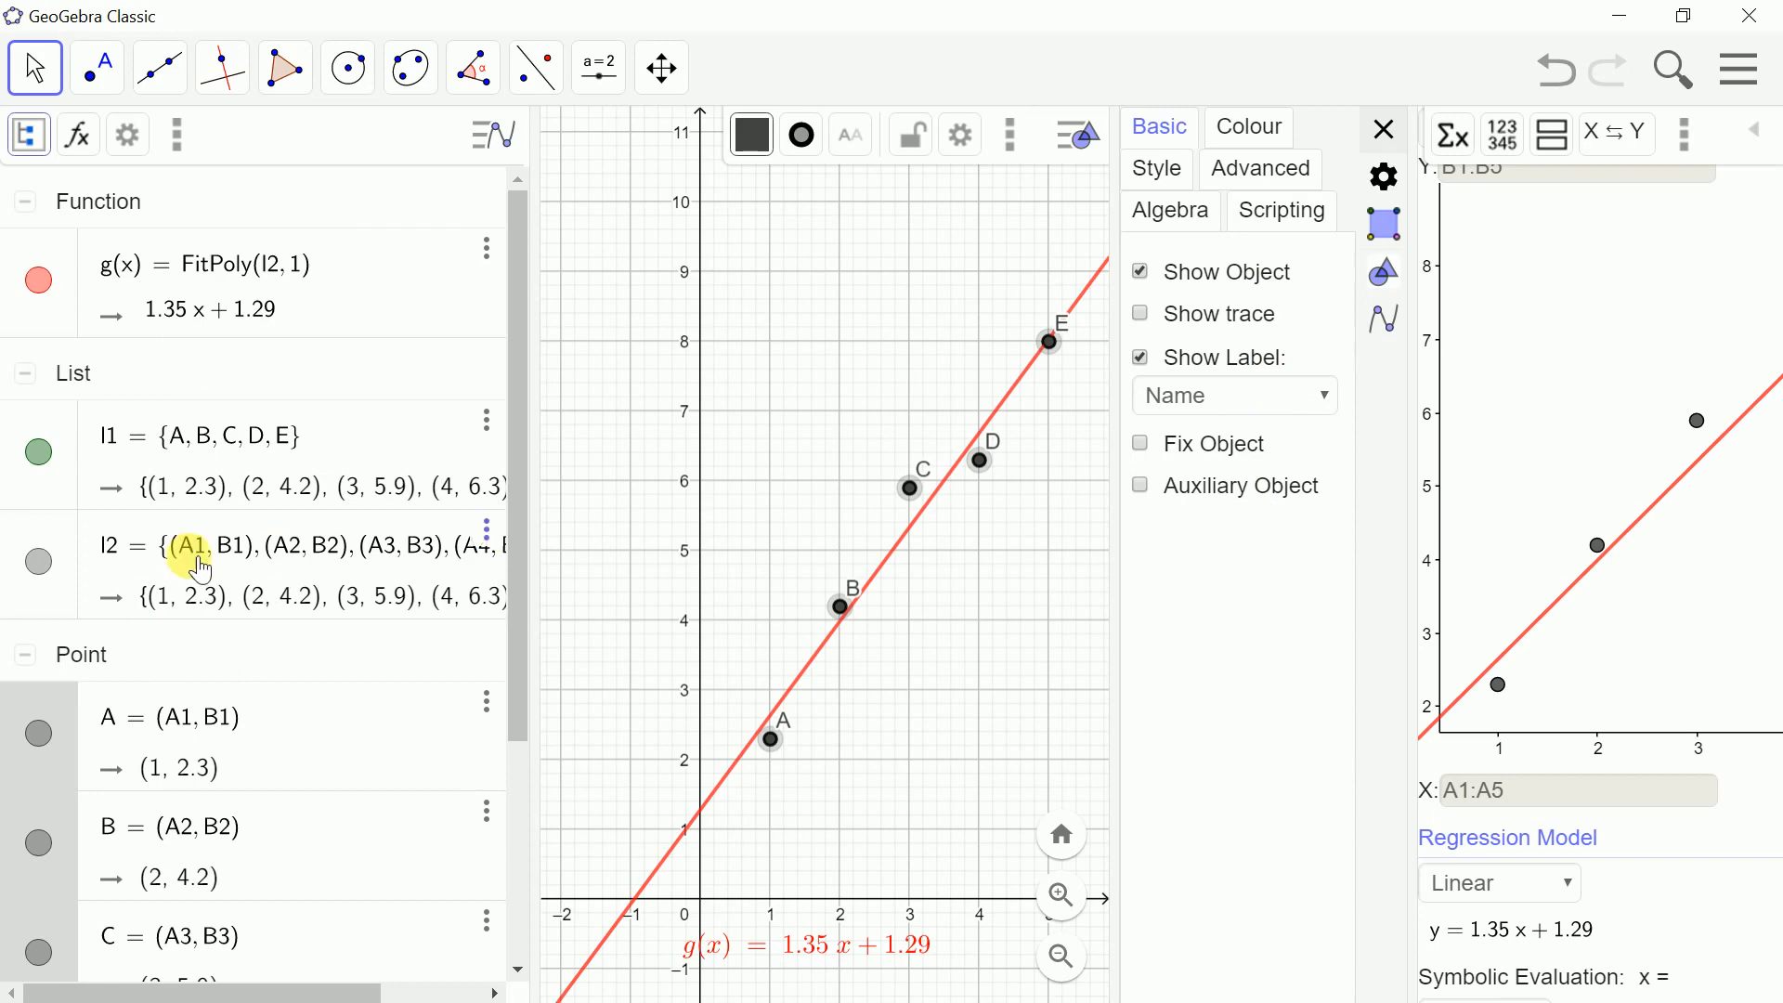
left_click(1281, 409)
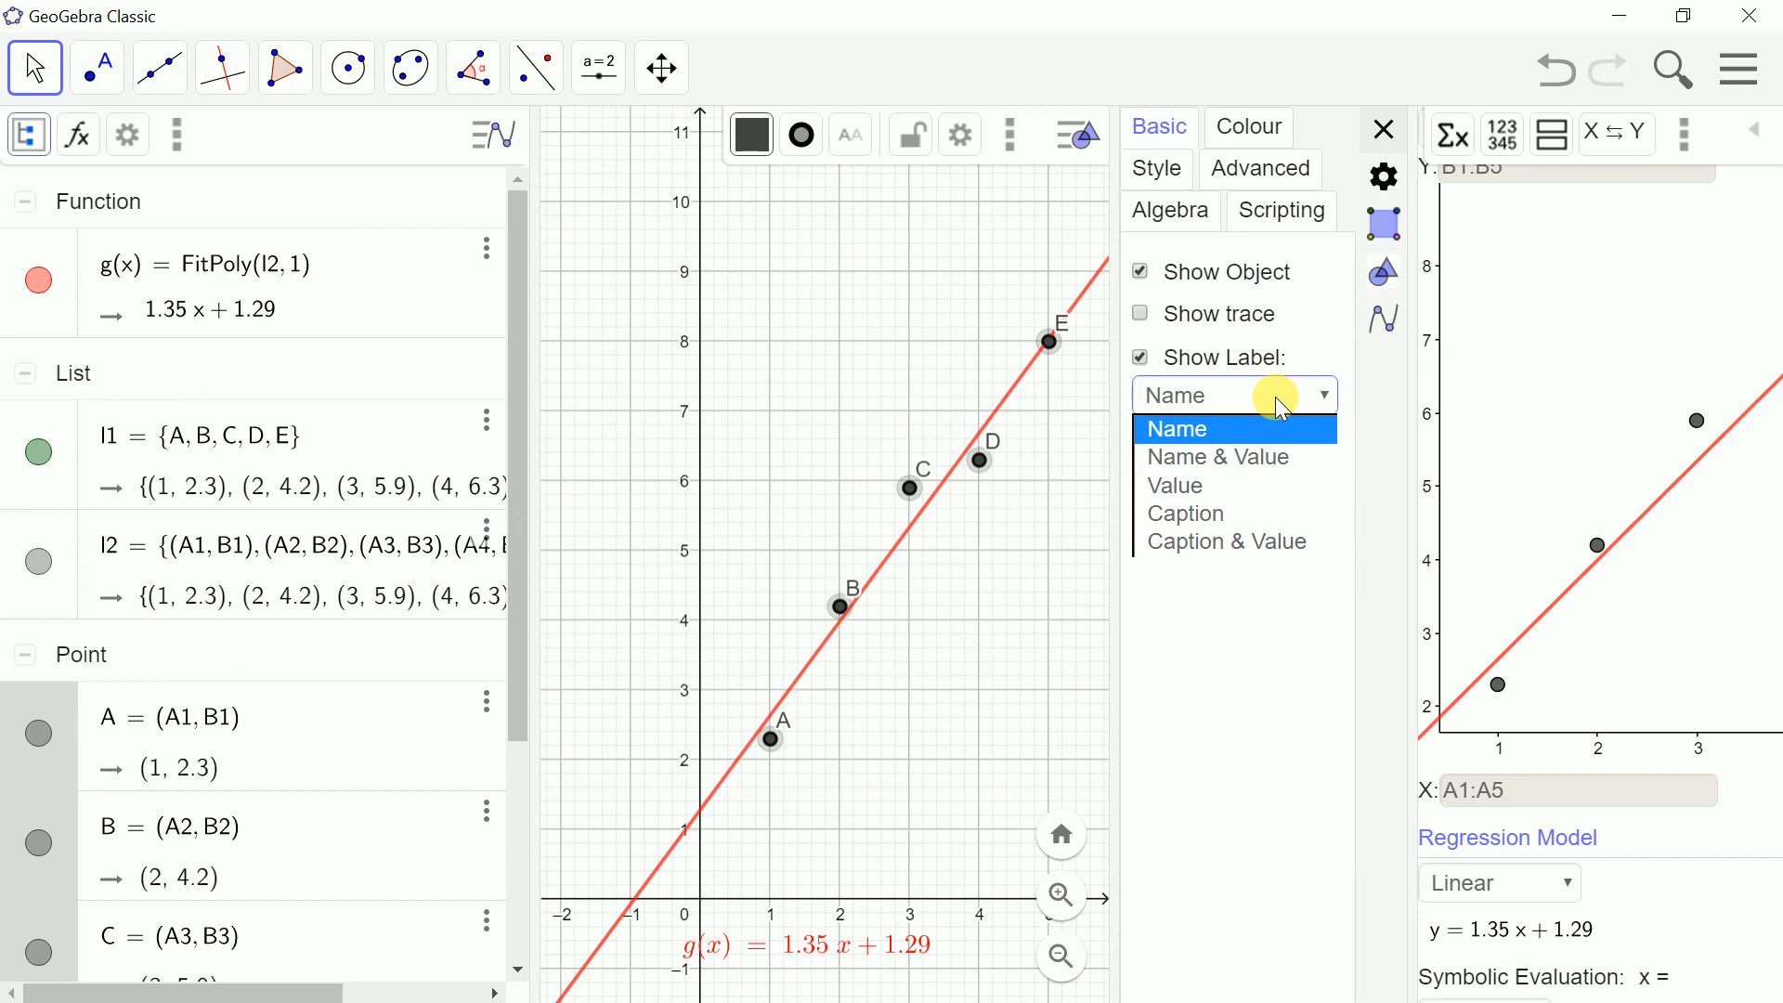
left_click(1198, 492)
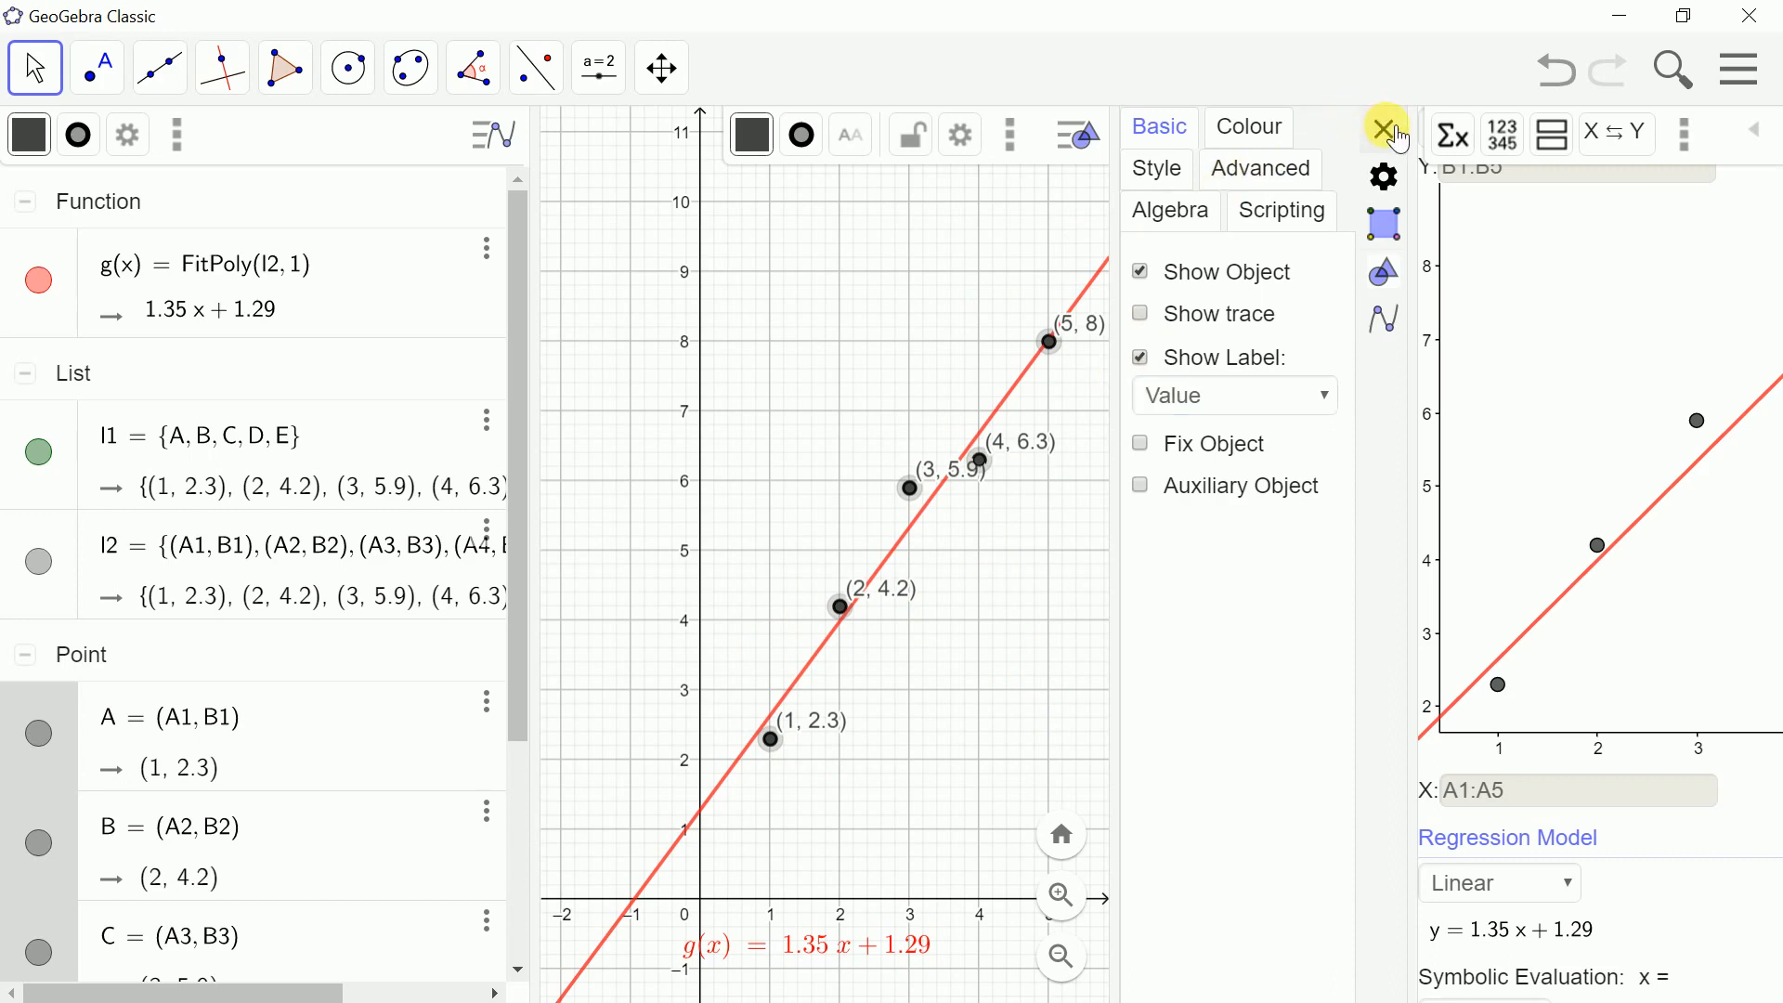
left_click(1387, 130)
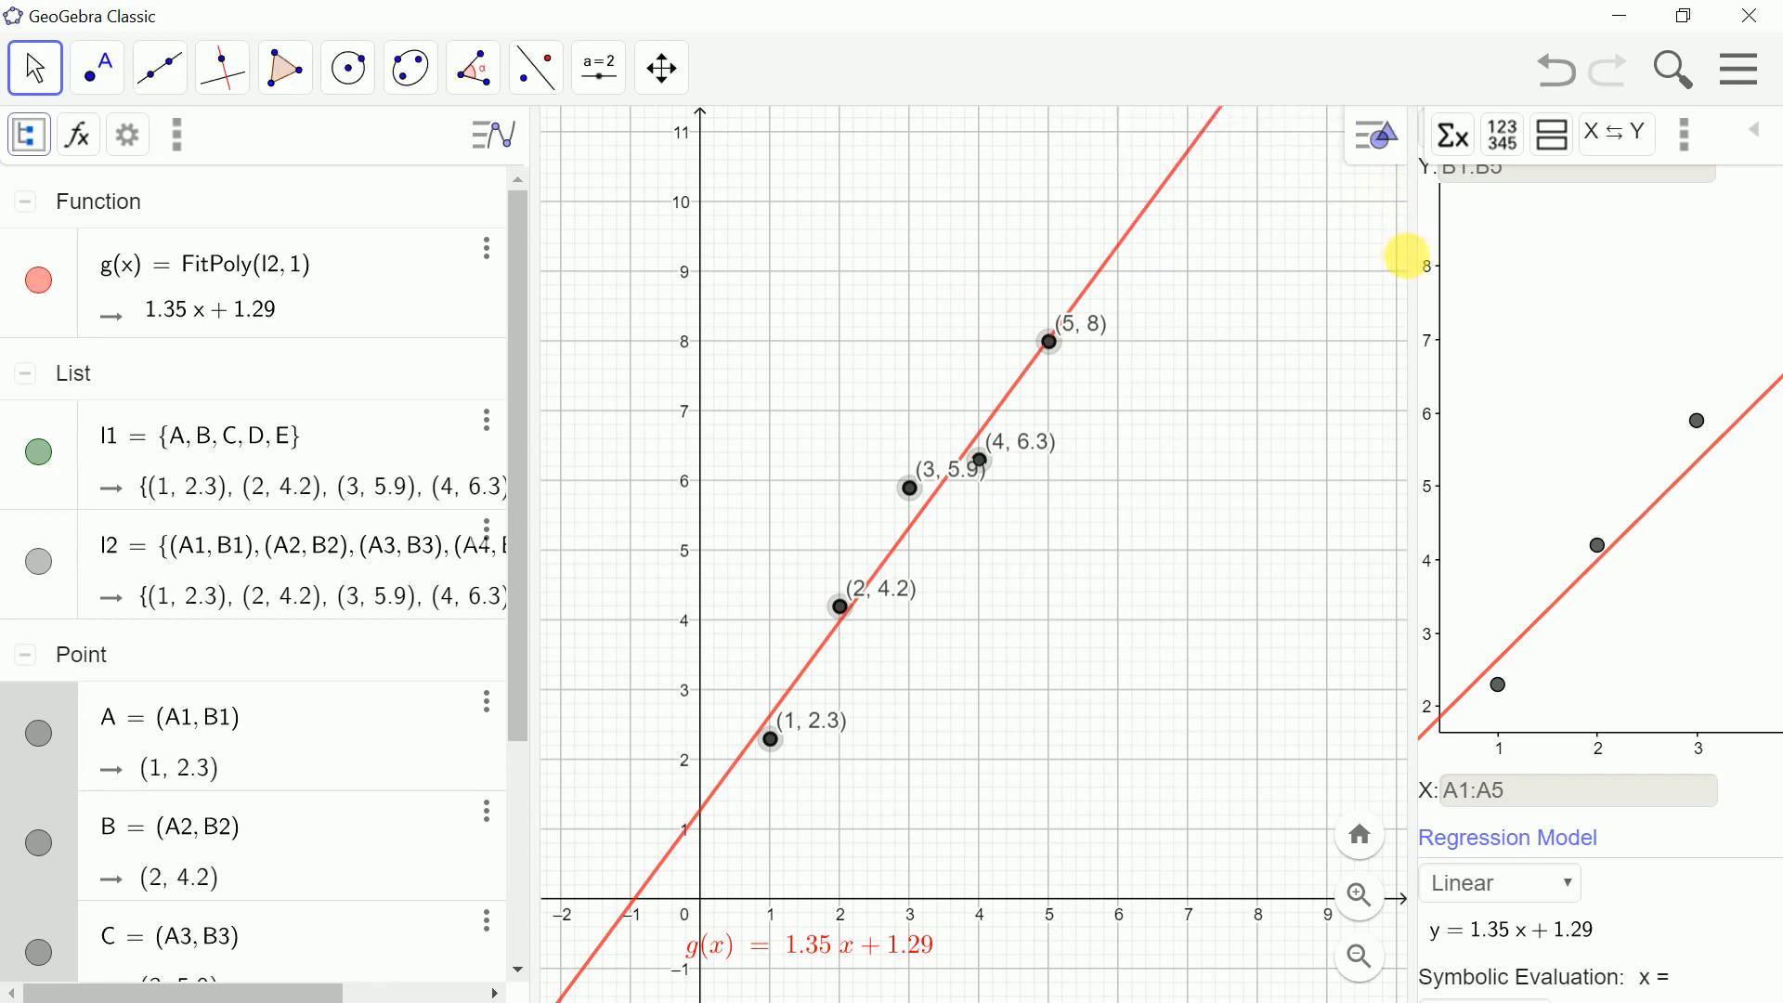
- Widen the Graphics view and reposition the equation label of g about one unit below the x-axis
left_click_drag(1407, 260, 1687, 292)
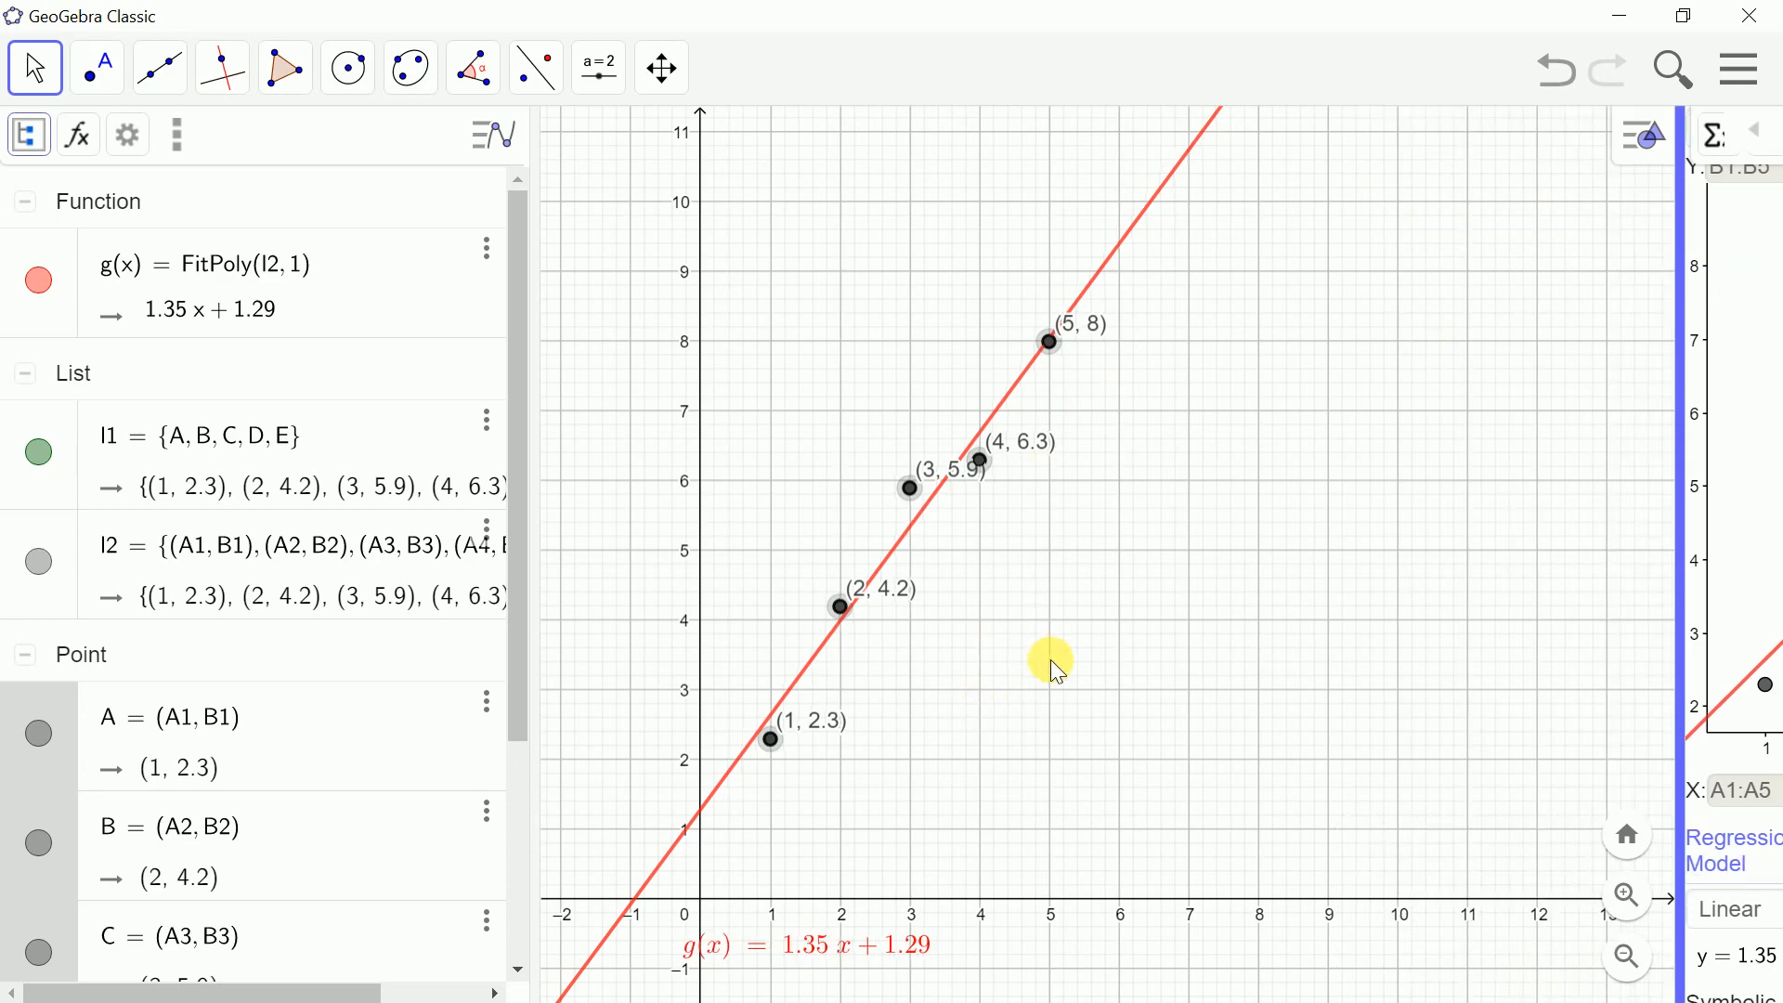
left_click_drag(783, 998, 853, 931)
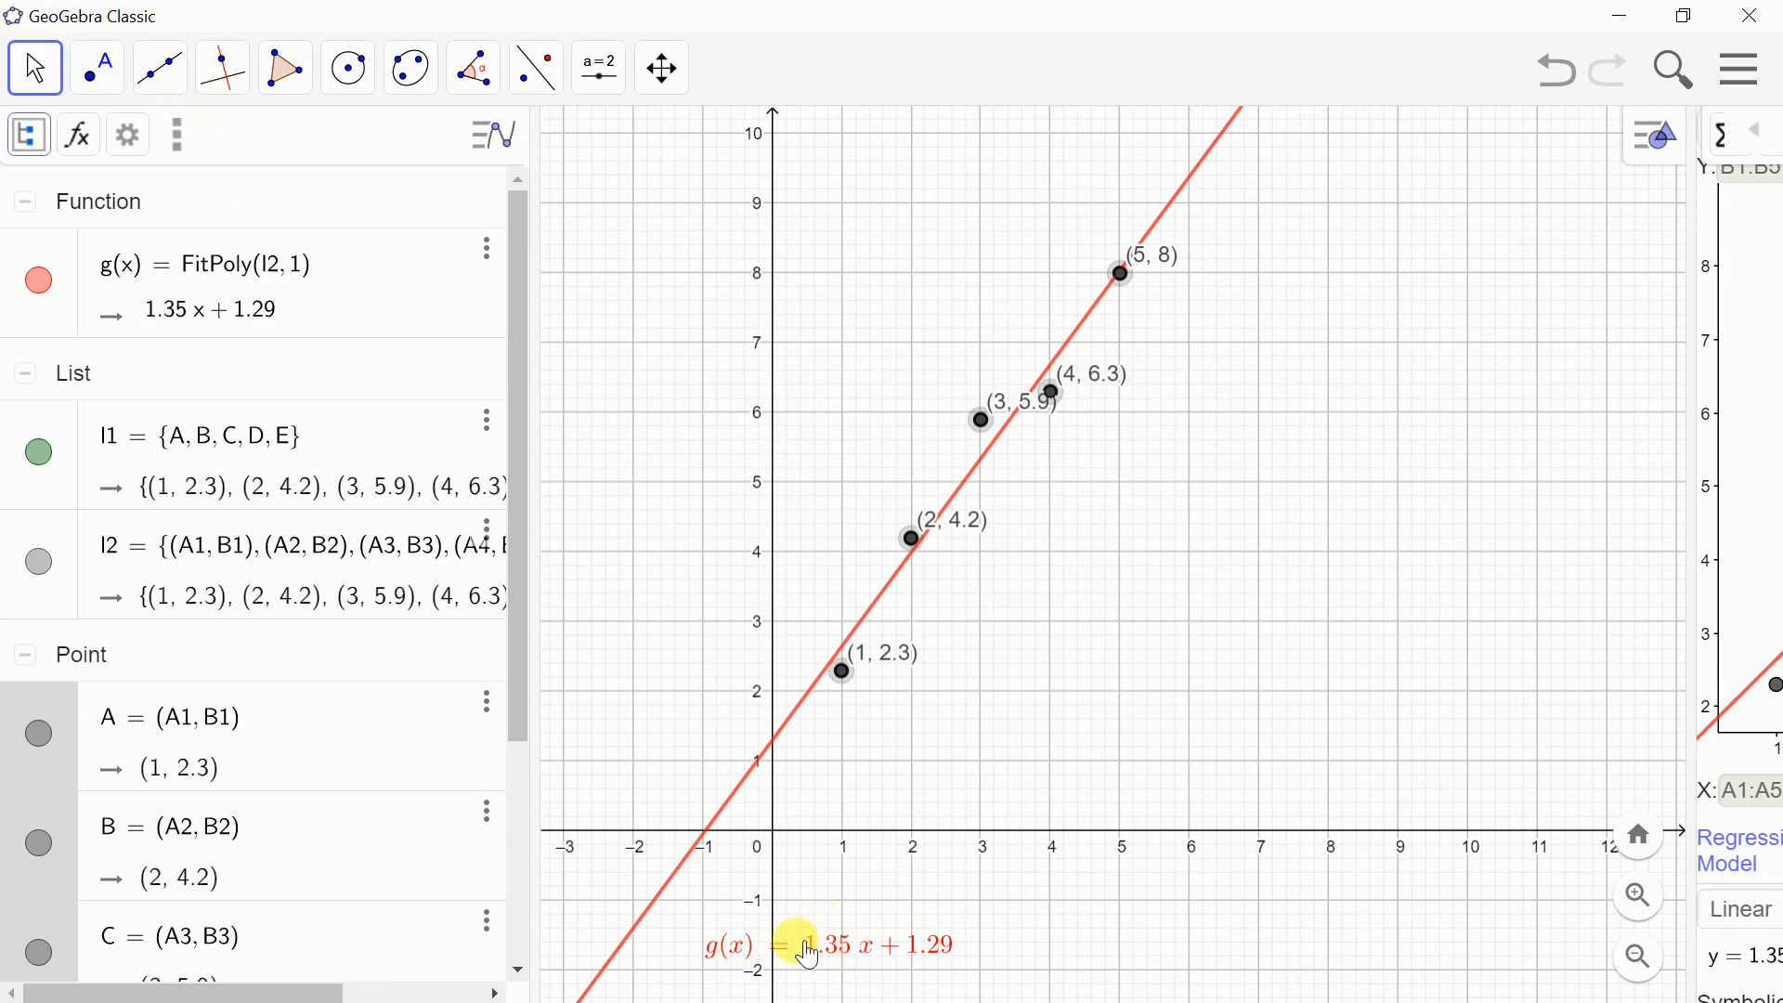
left_click_drag(810, 955, 892, 804)
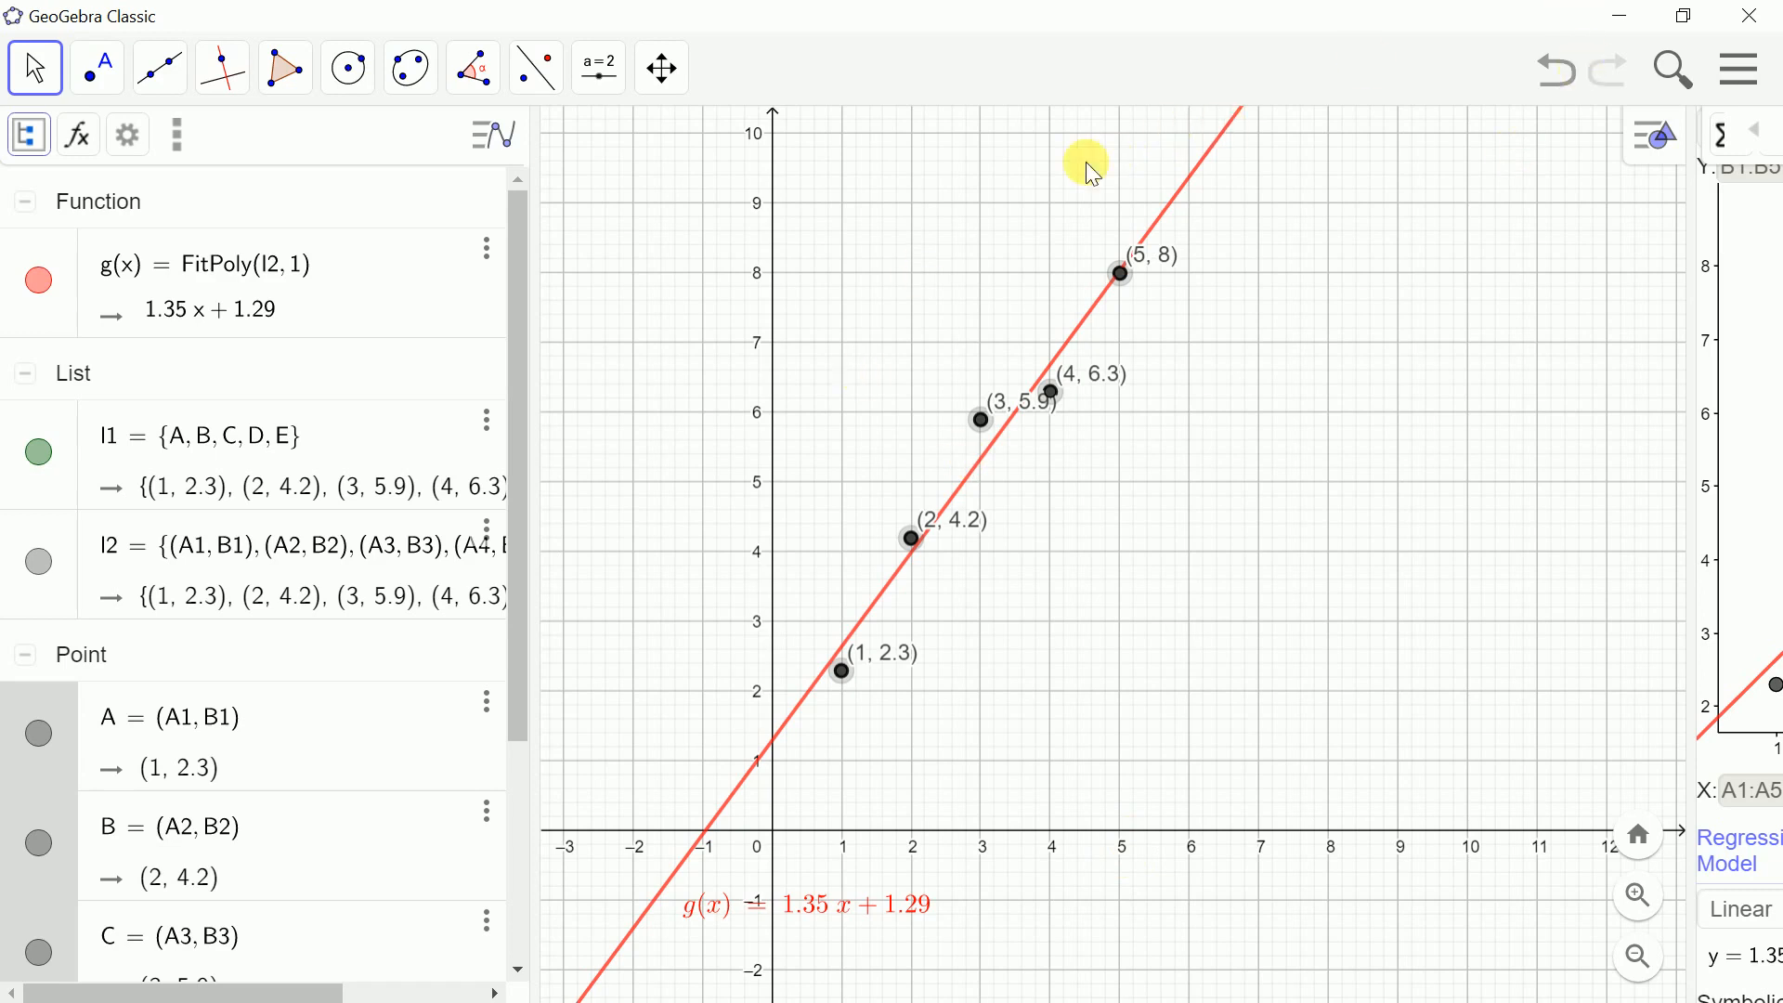
- Pan the Graphics view so all five points, both axes and the equation label of g fit inside it
left_click(1758, 82)
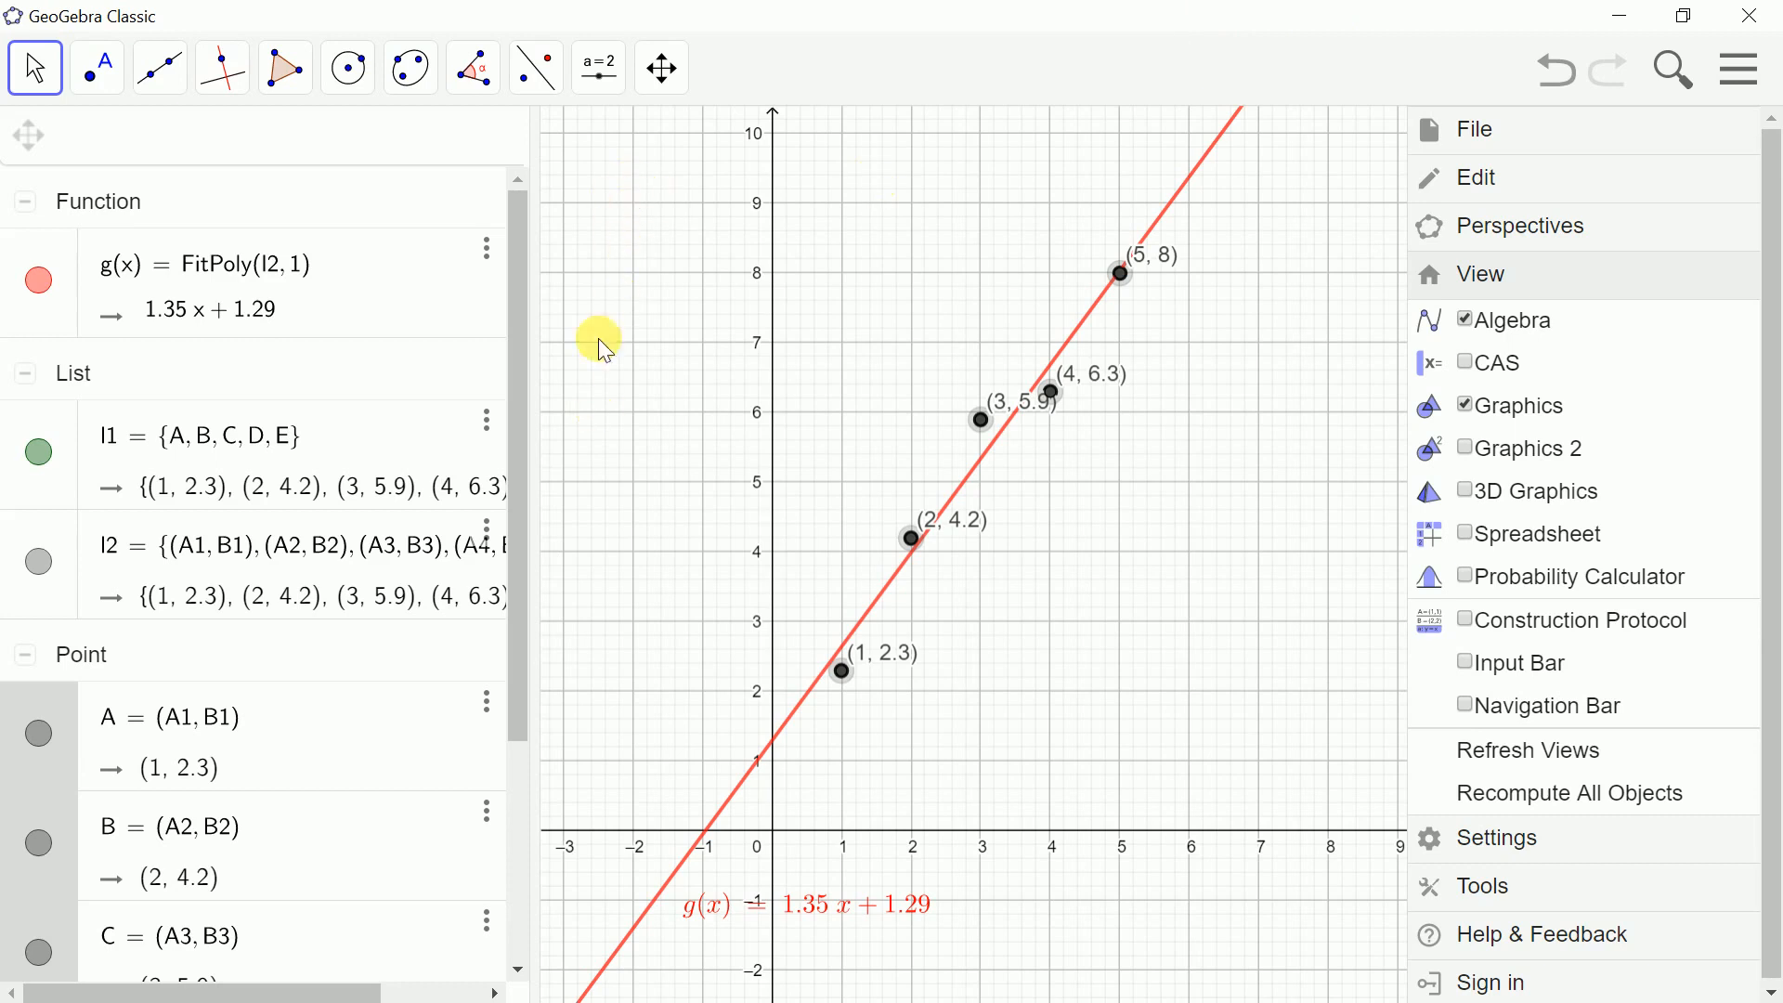
left_click(605, 206)
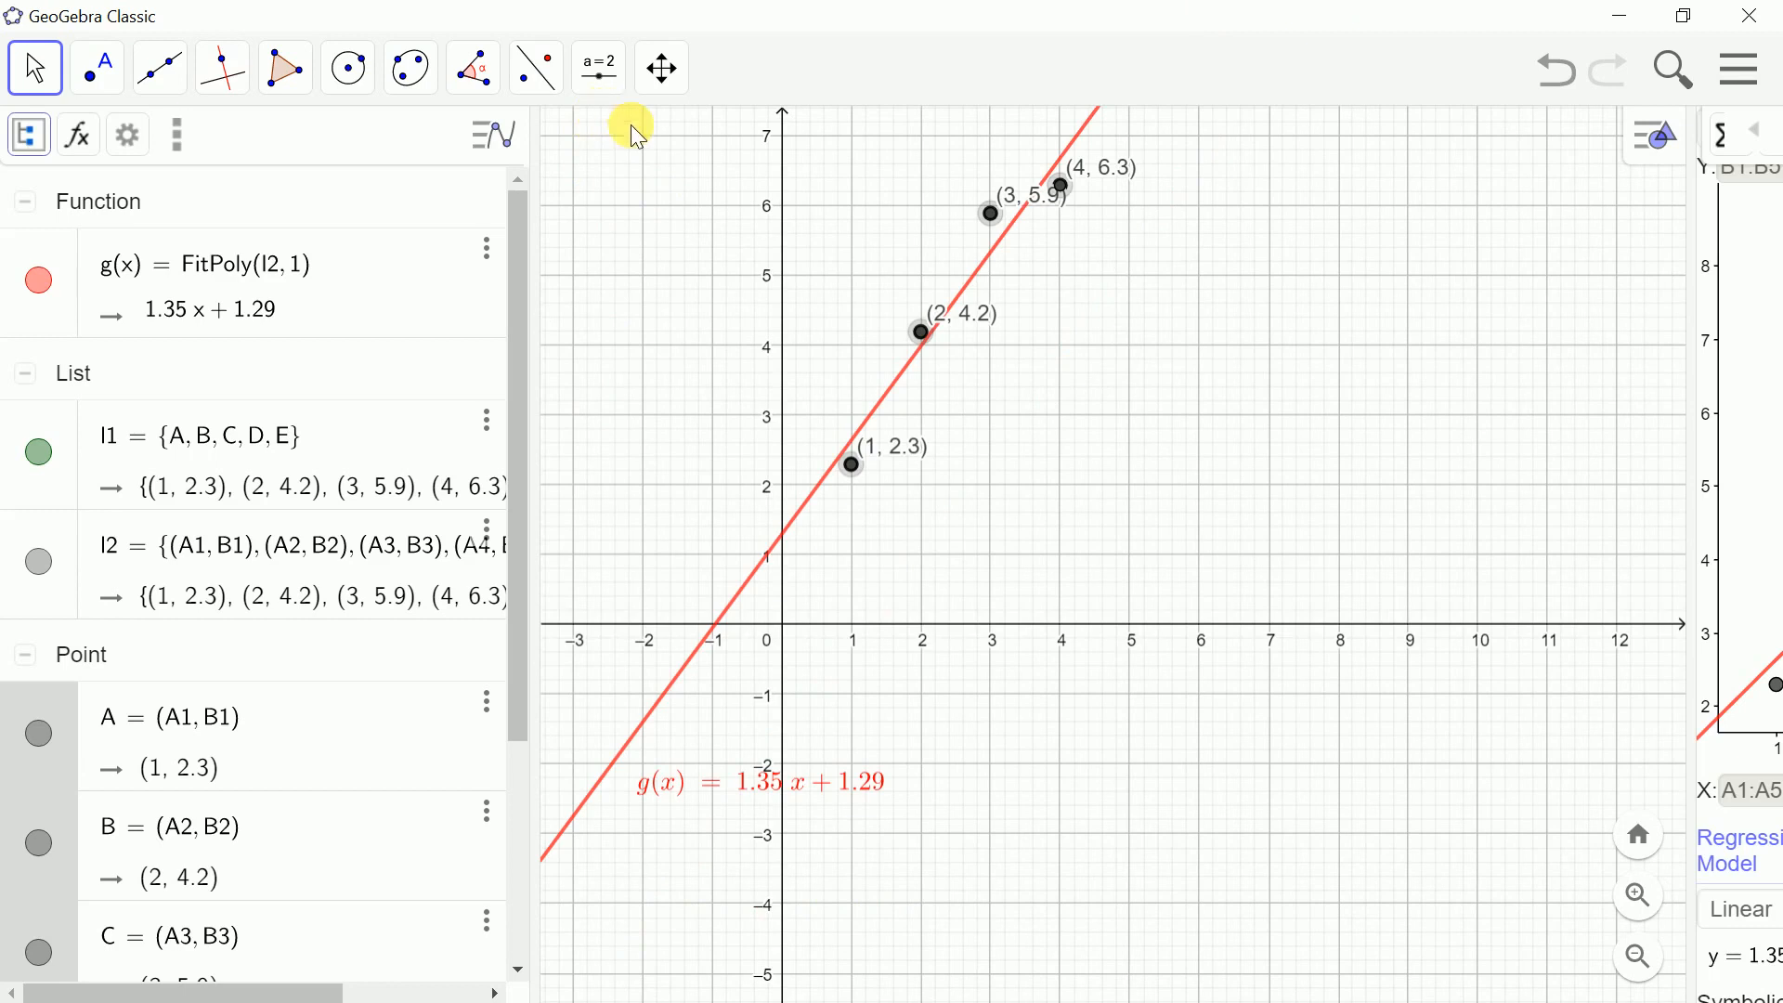
left_click(662, 65)
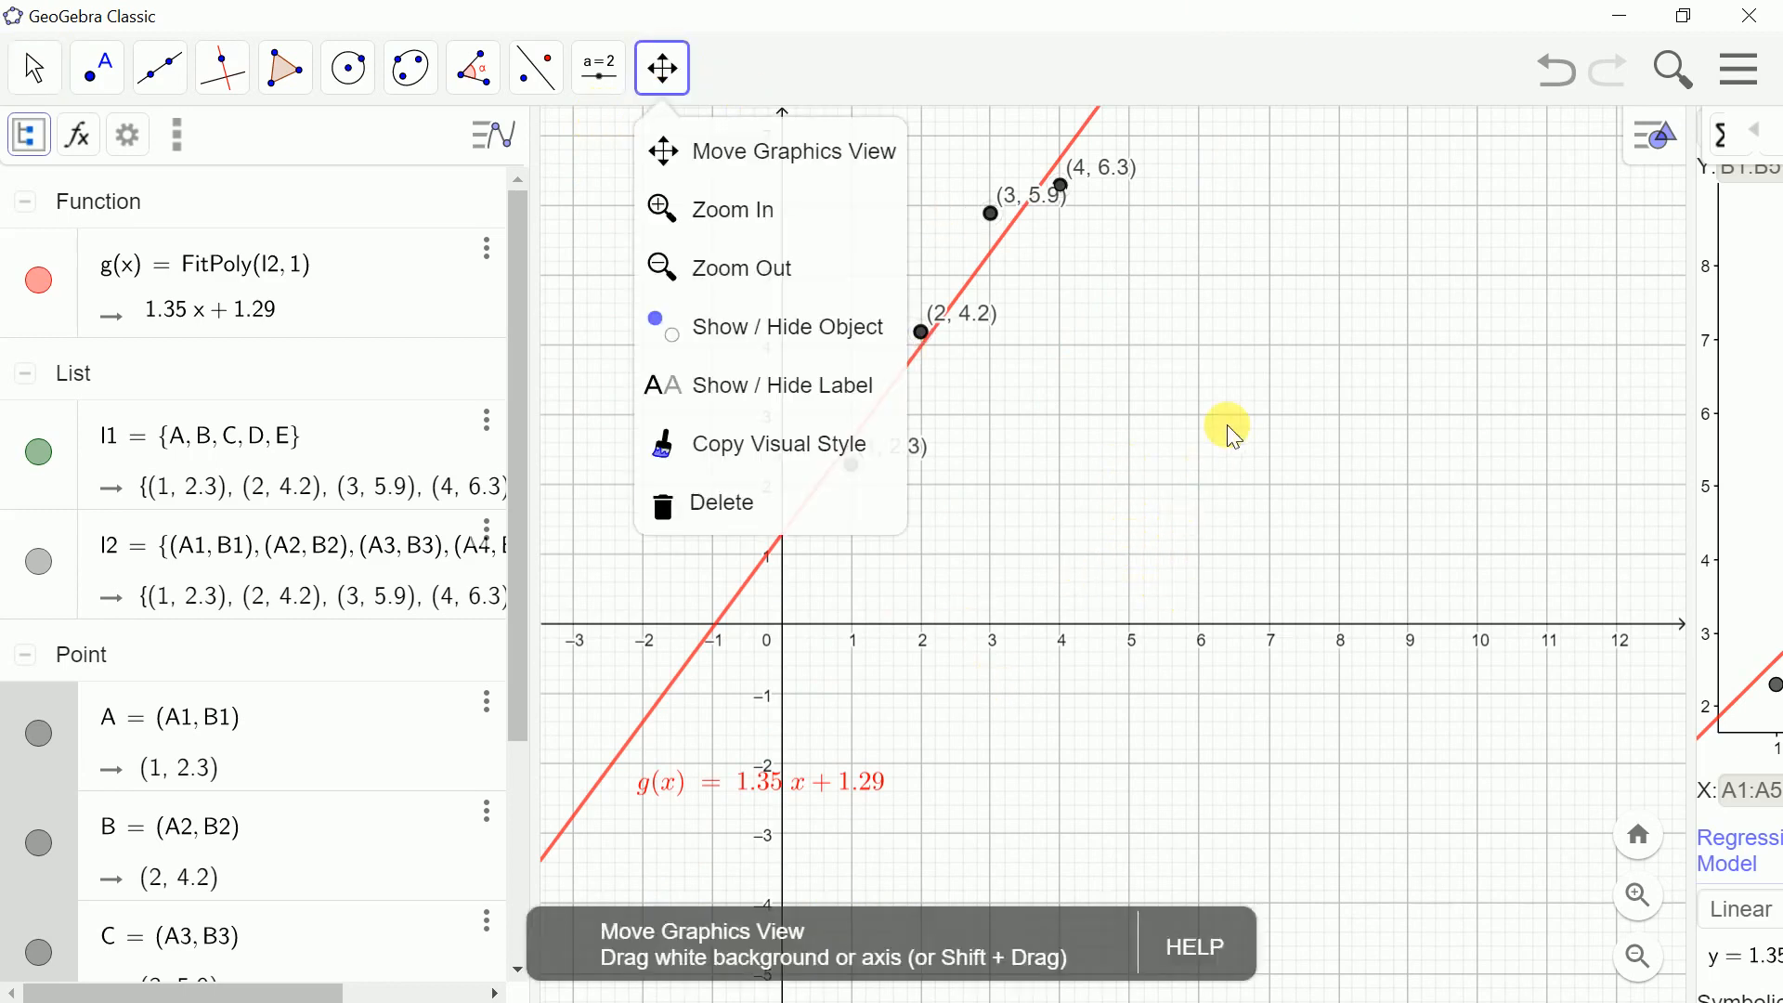
left_click_drag(1227, 425, 1189, 407)
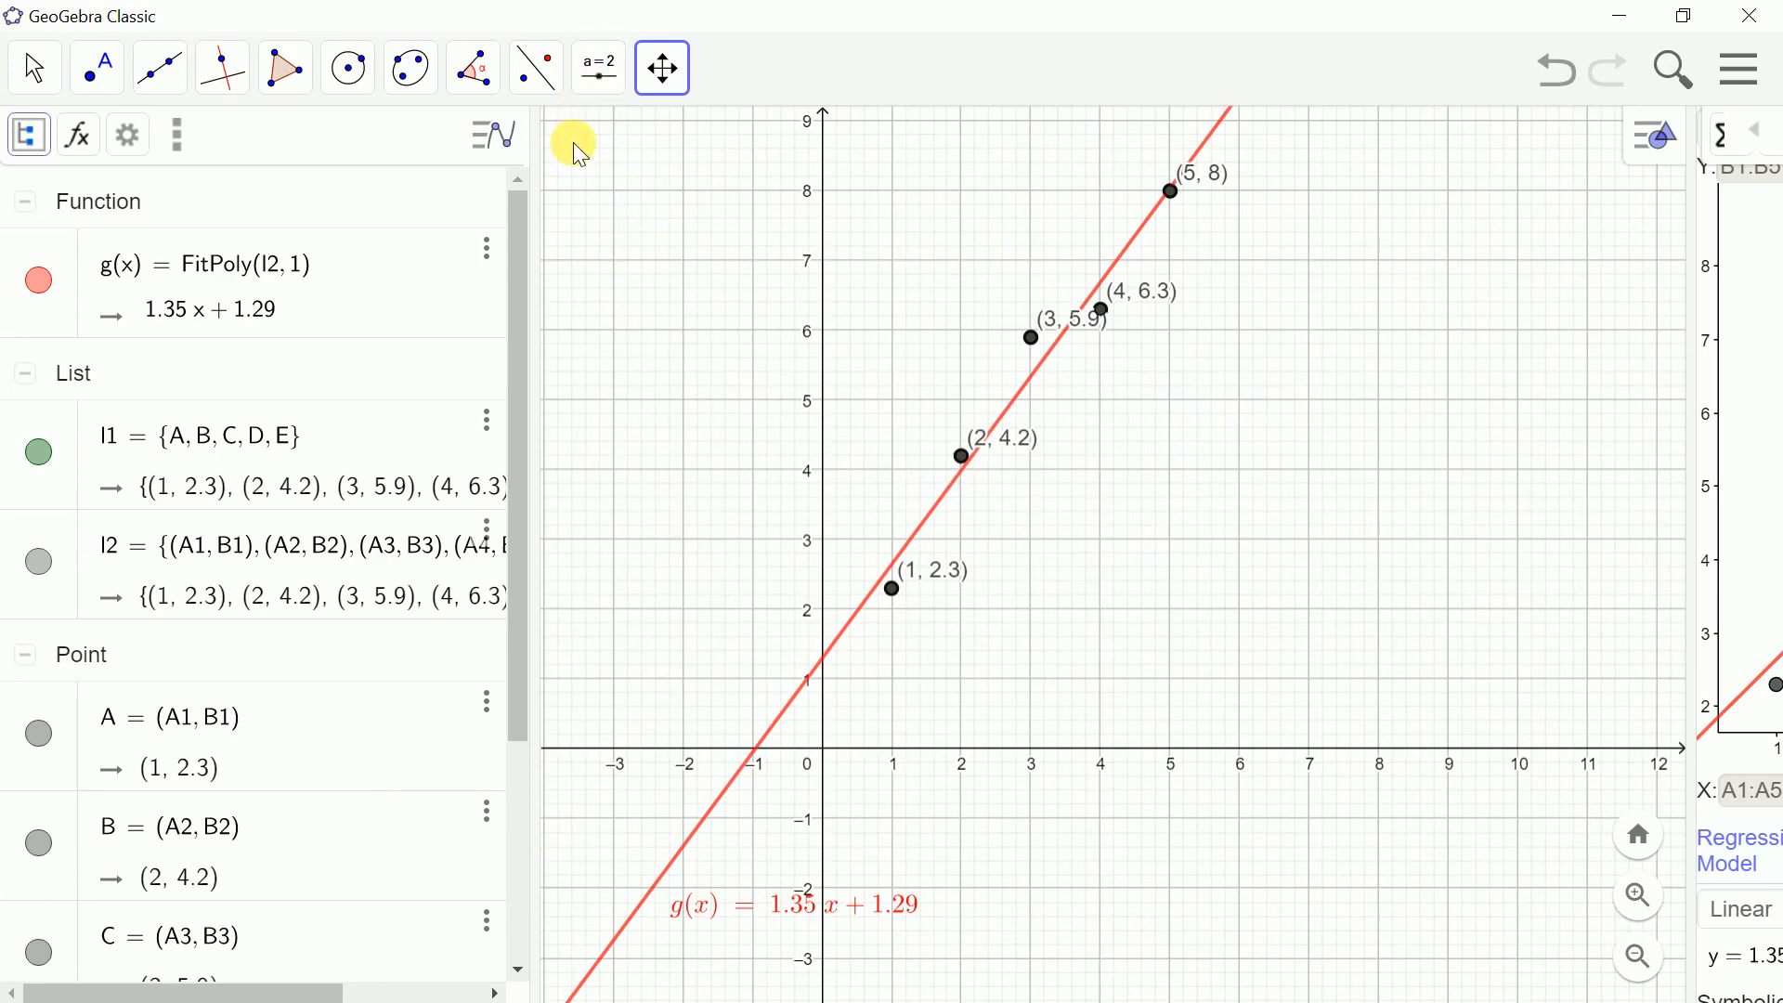
- Select a rectangular area around the points, regression line and equation label, and copy the Graphics view to the clipboard
left_click_drag(573, 144, 1304, 944)
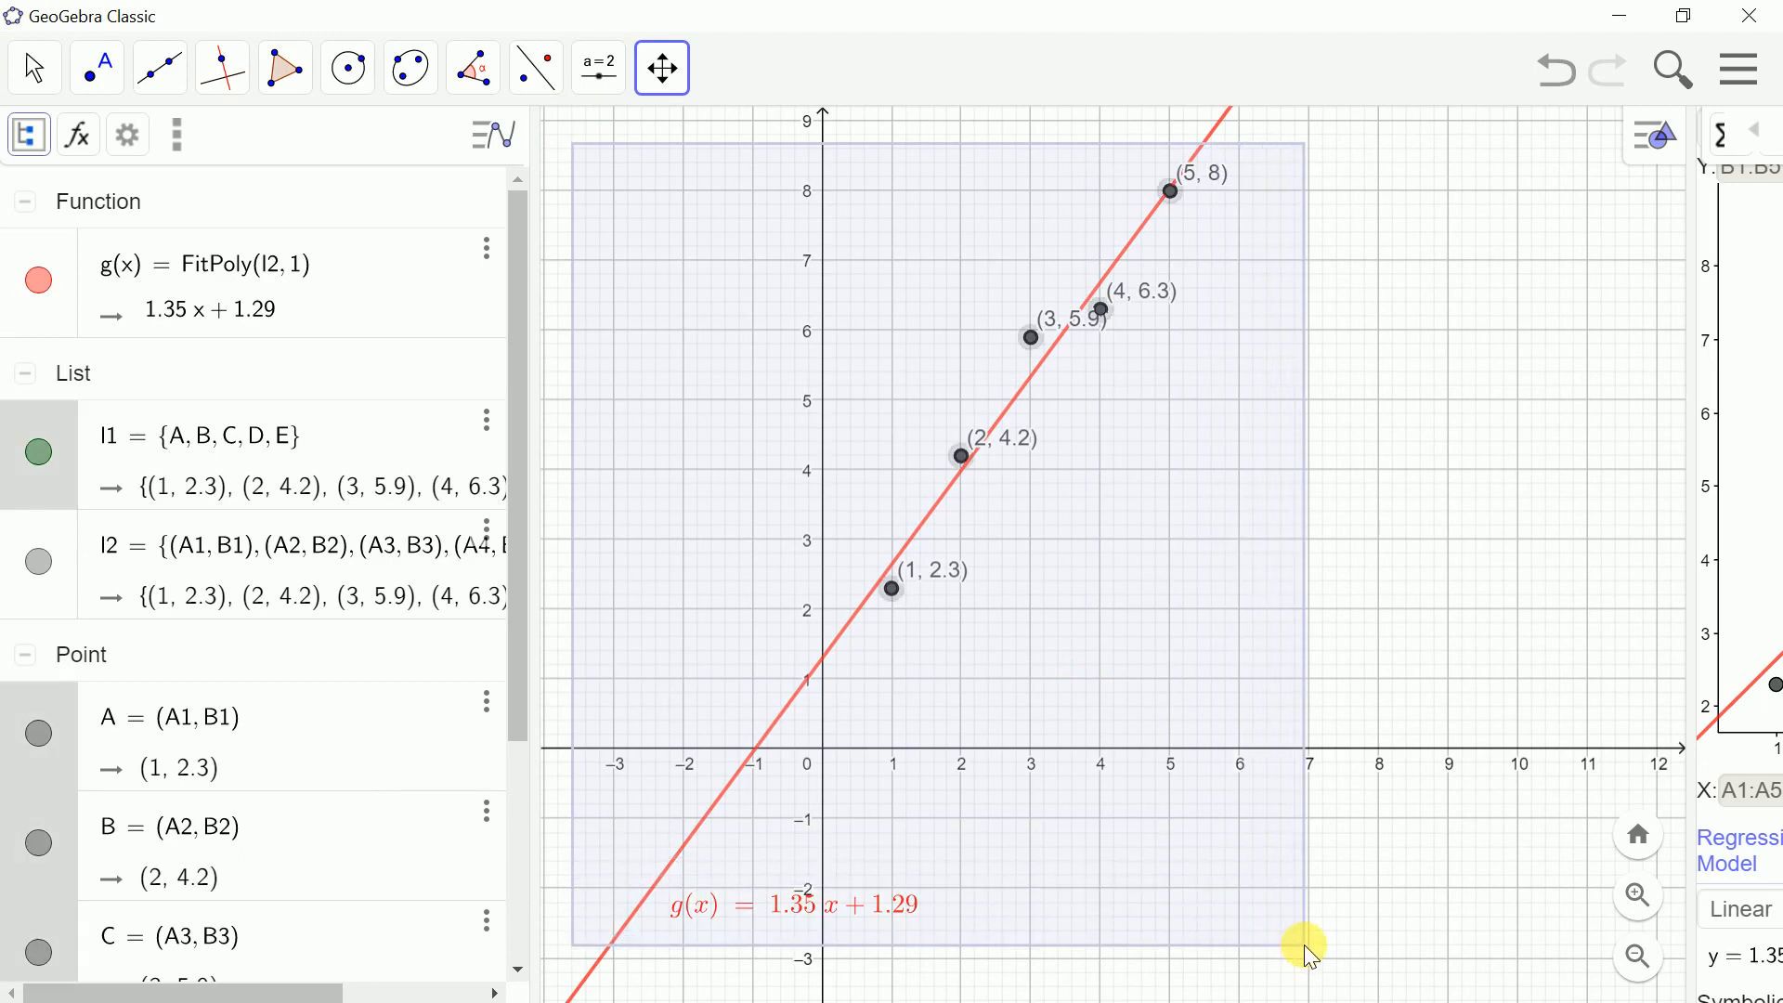
left_click(1750, 82)
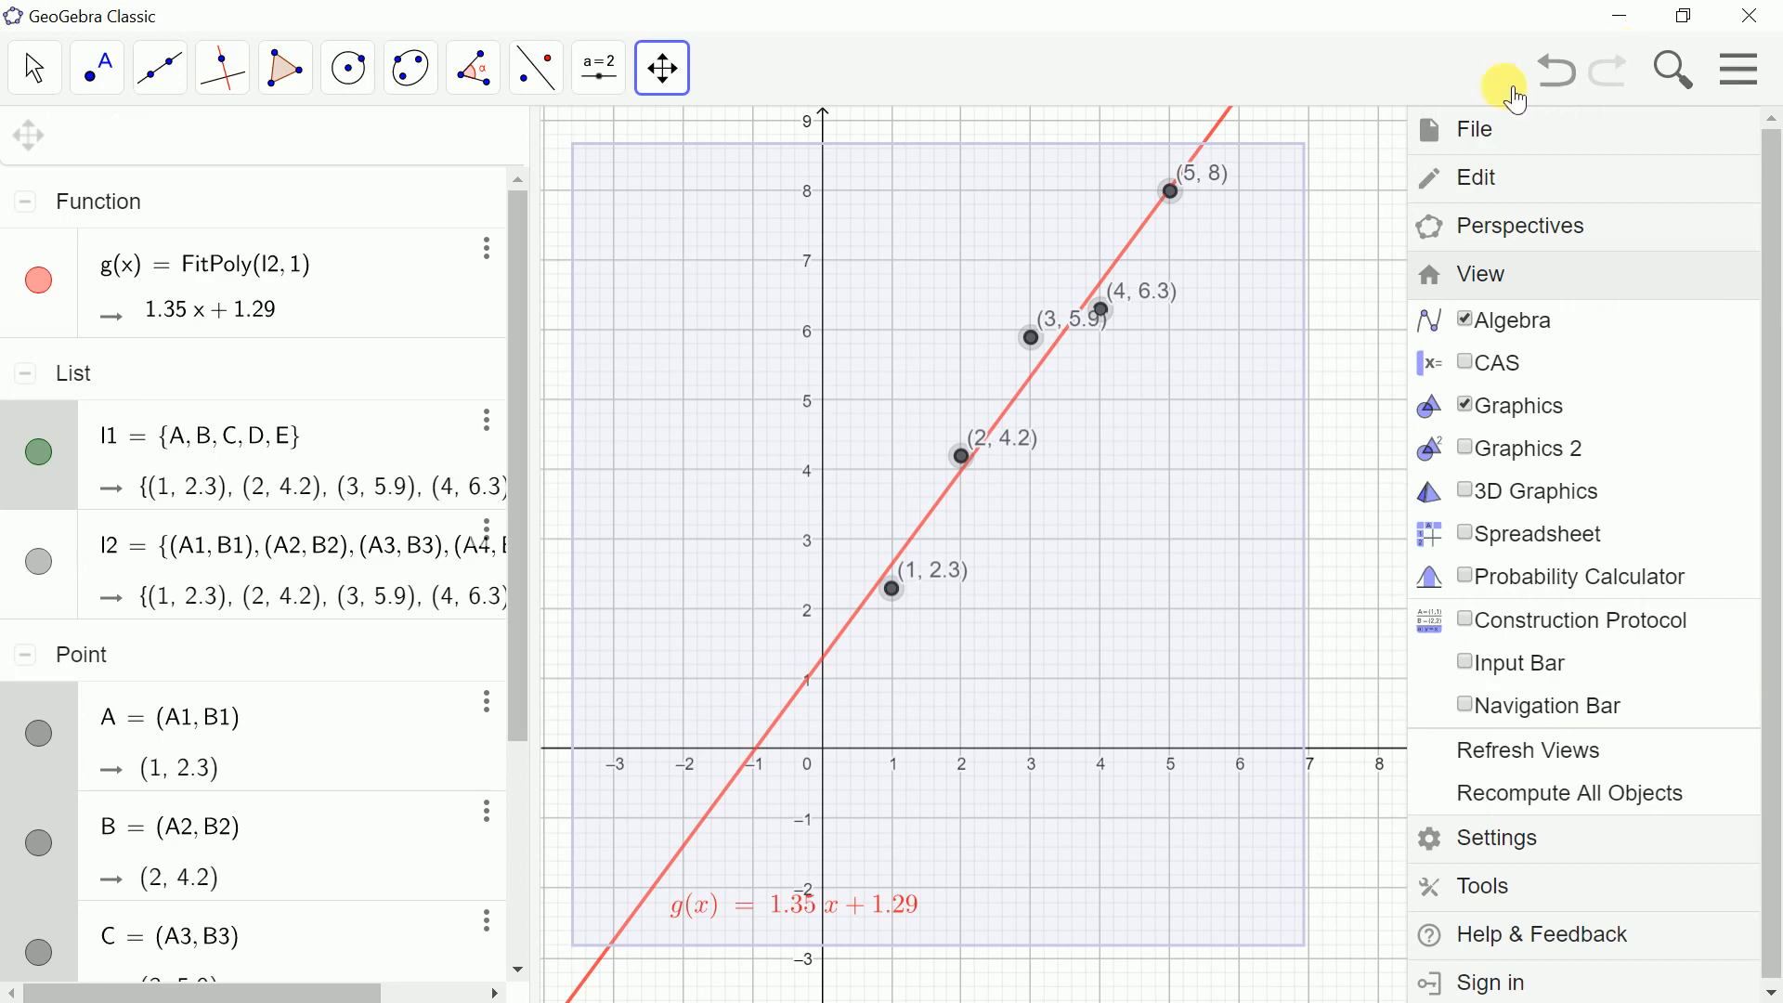
left_click(1476, 181)
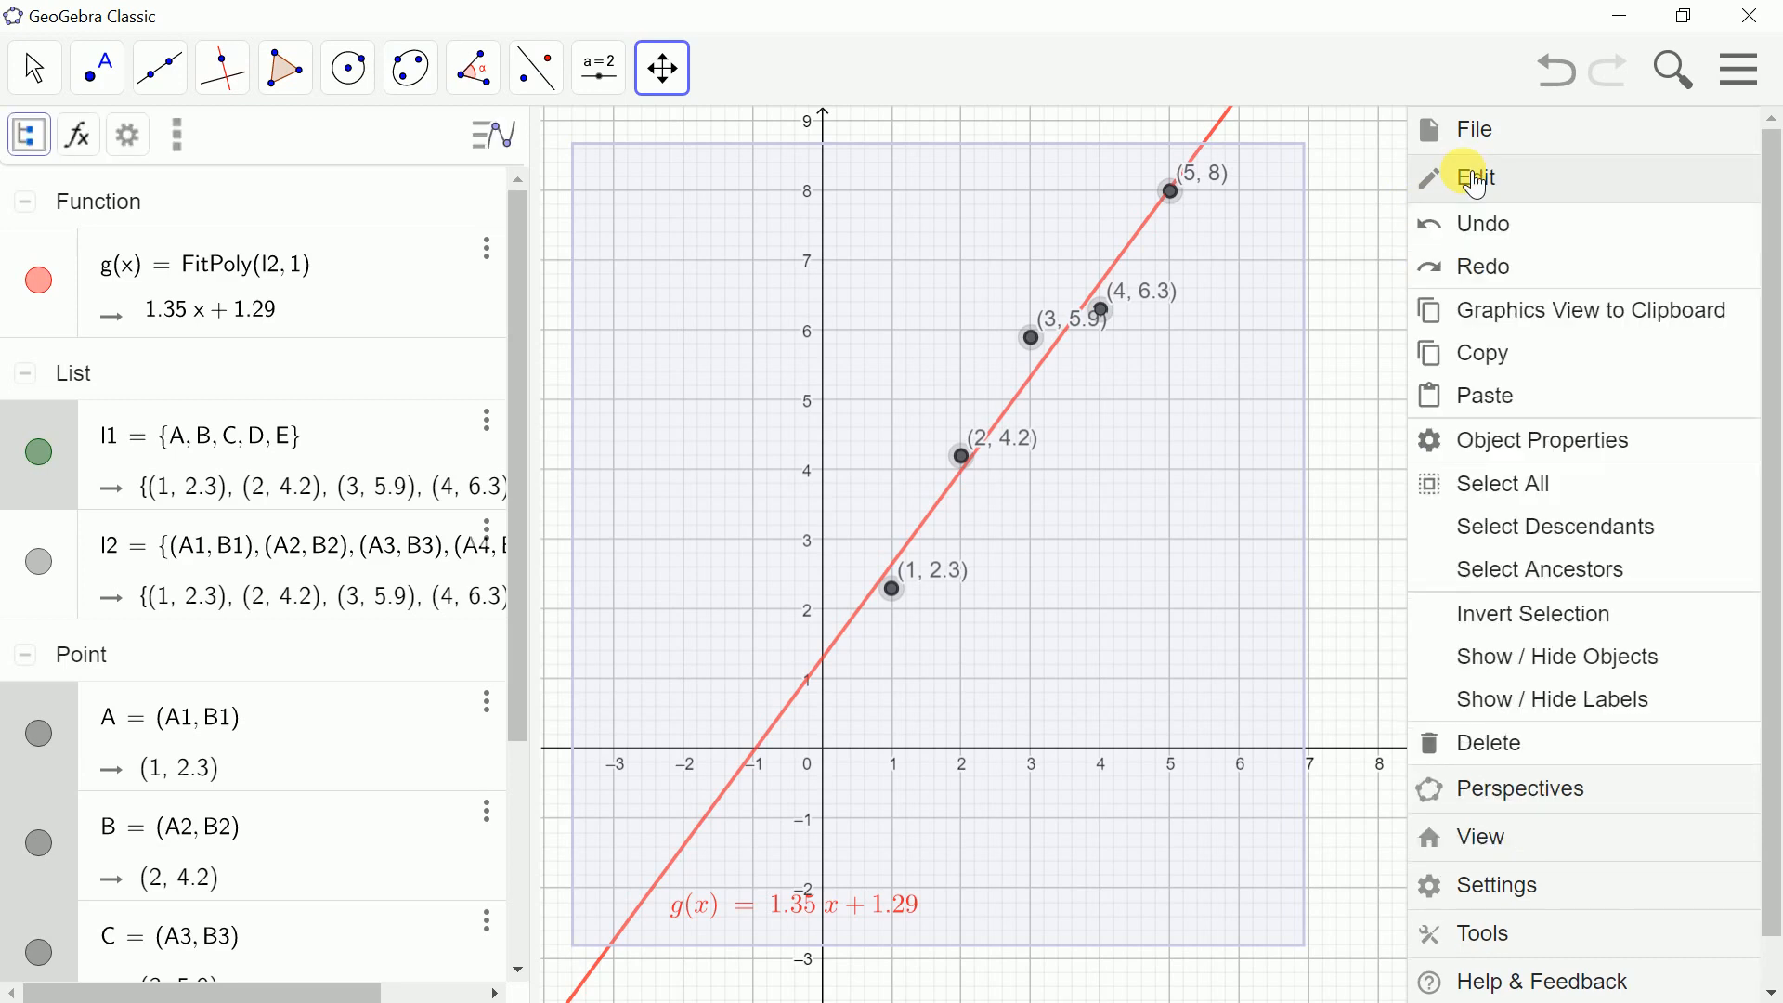
left_click(1616, 323)
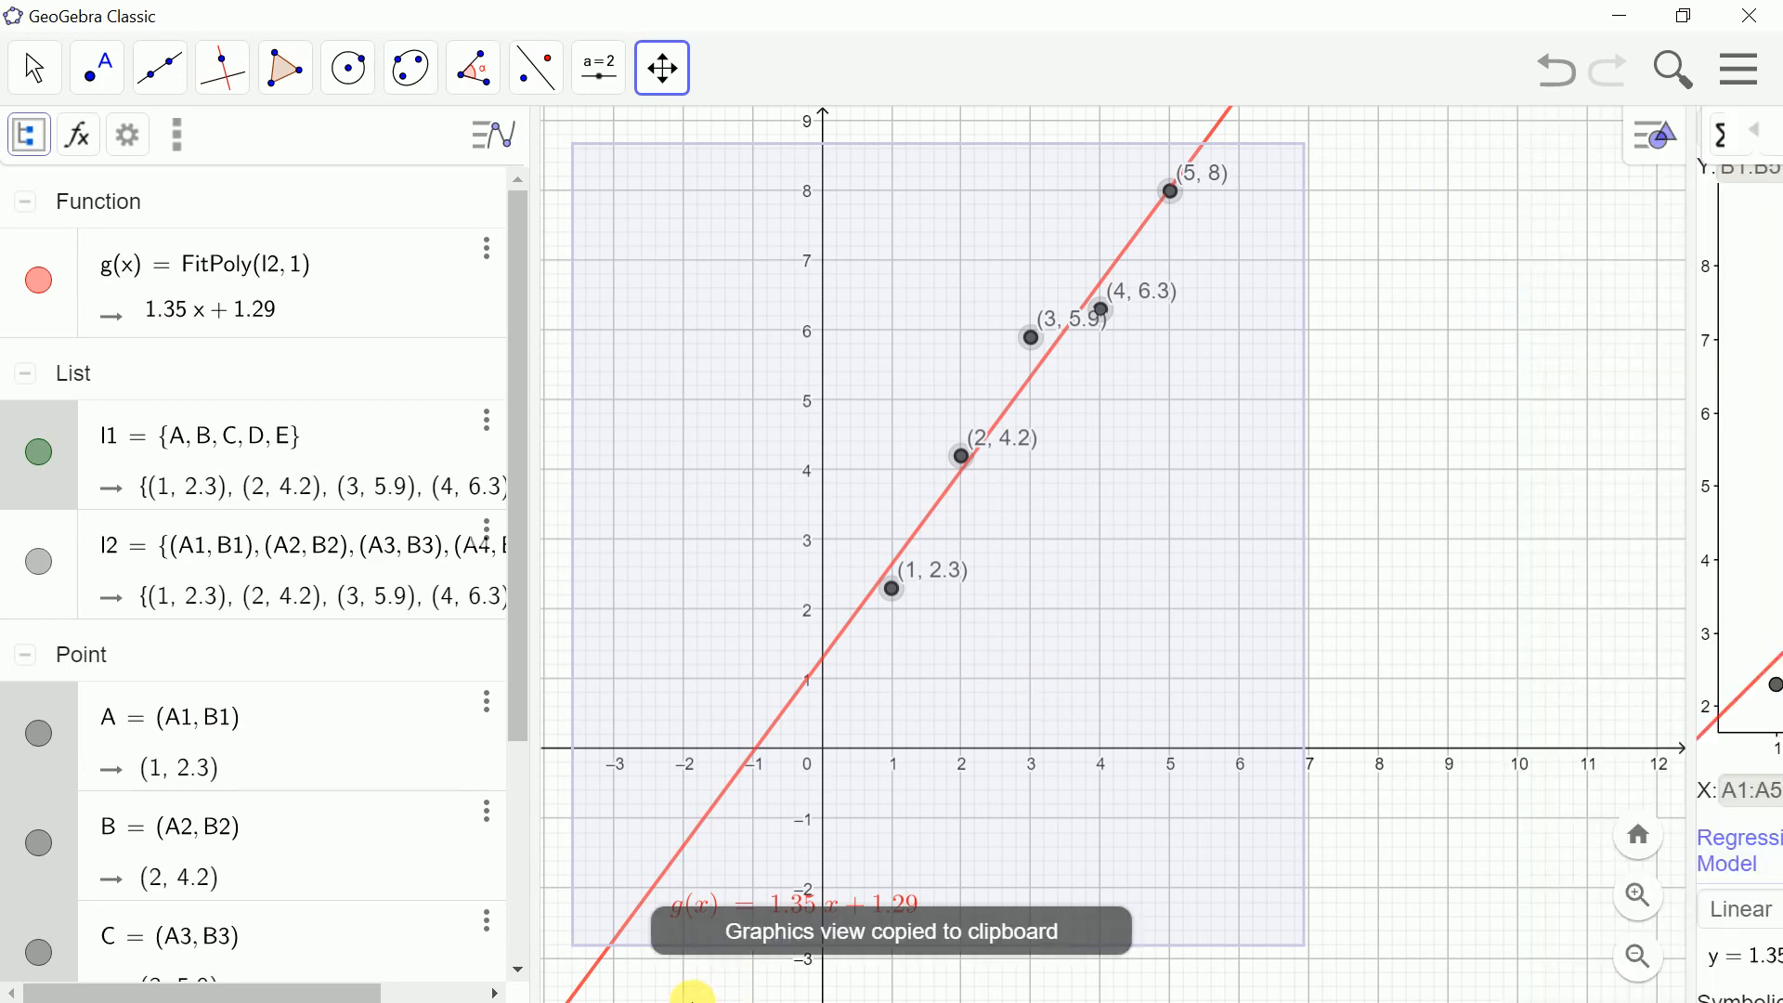